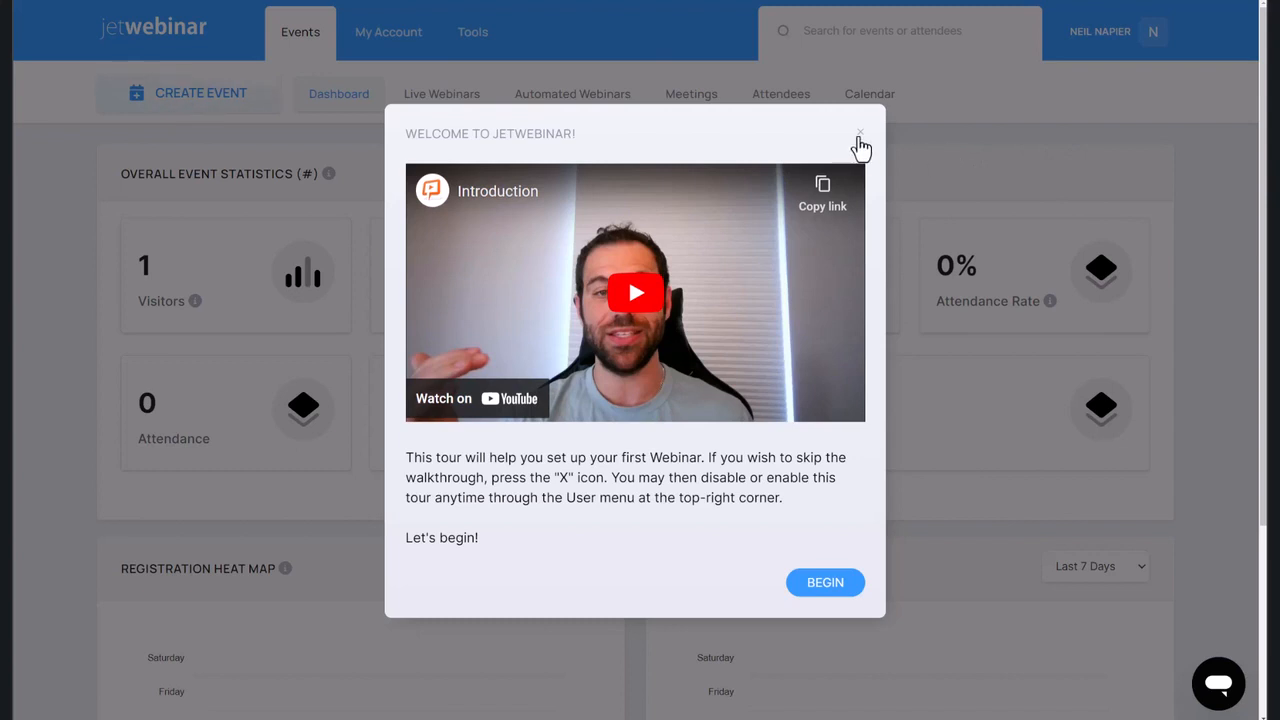
- Skip the welcome walkthrough, dismiss the help message and disable the product tour
click(859, 137)
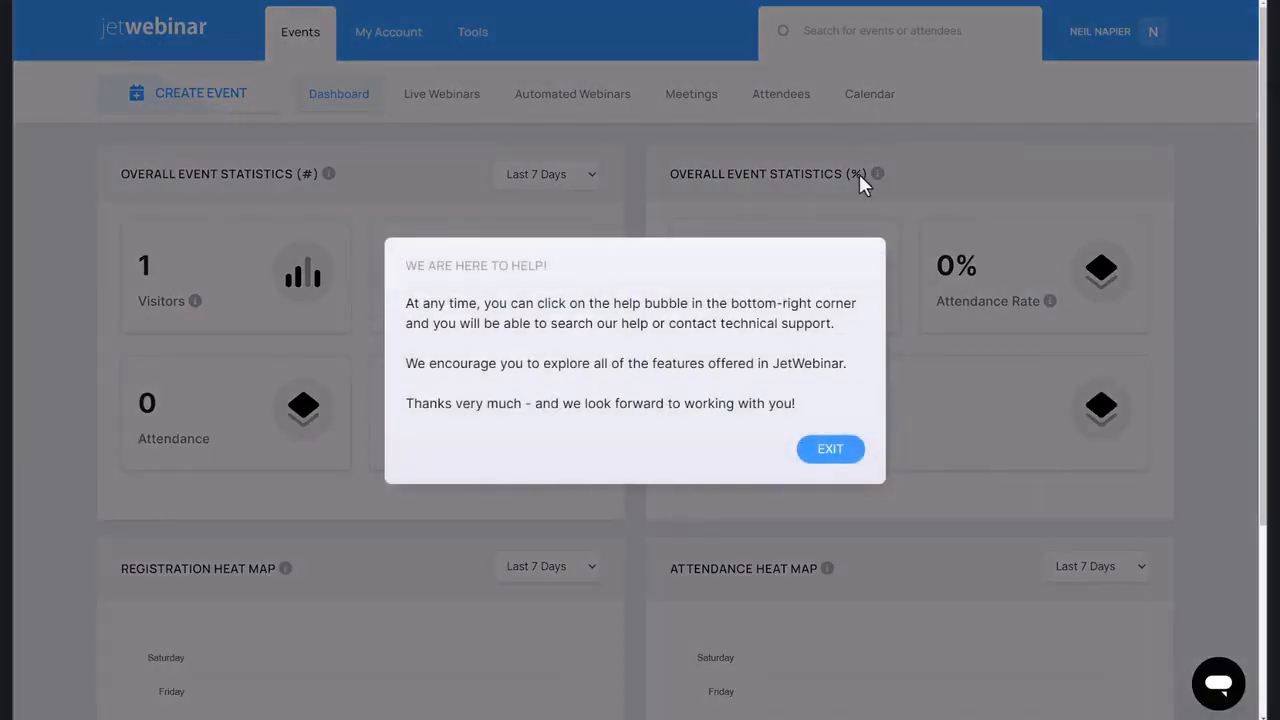
click(826, 468)
mouse_move(1108, 60)
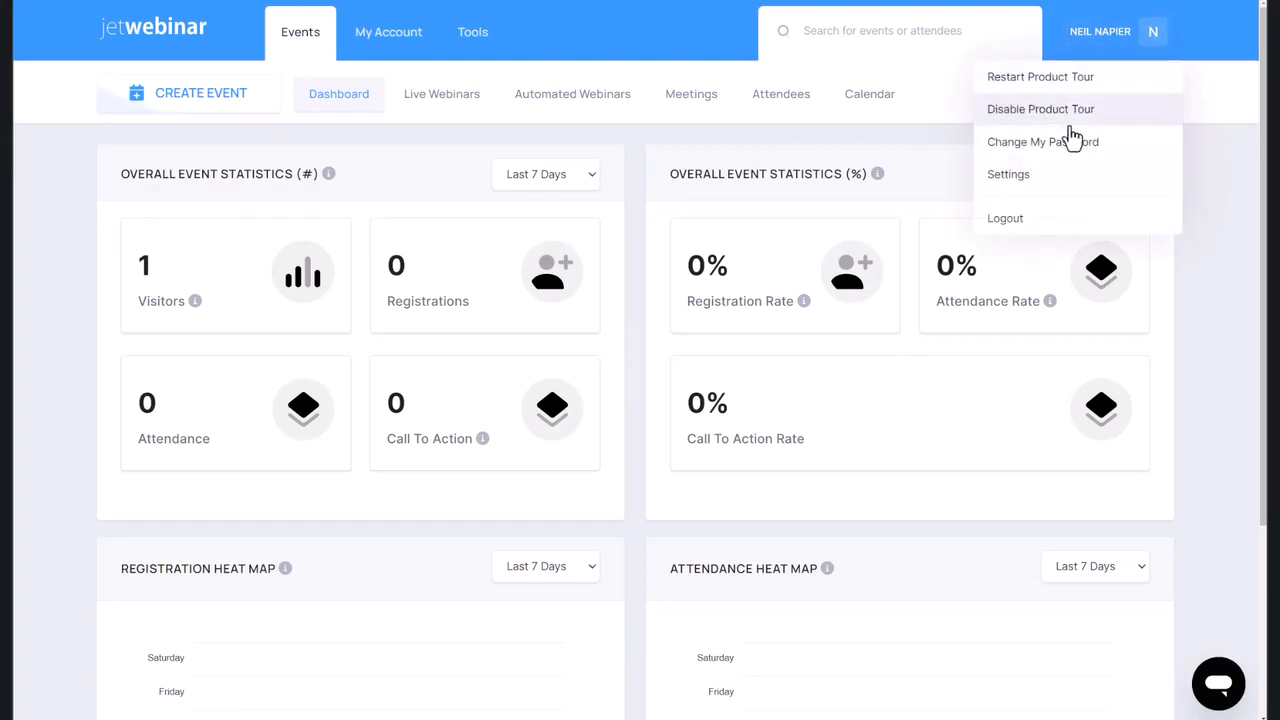
click(1065, 112)
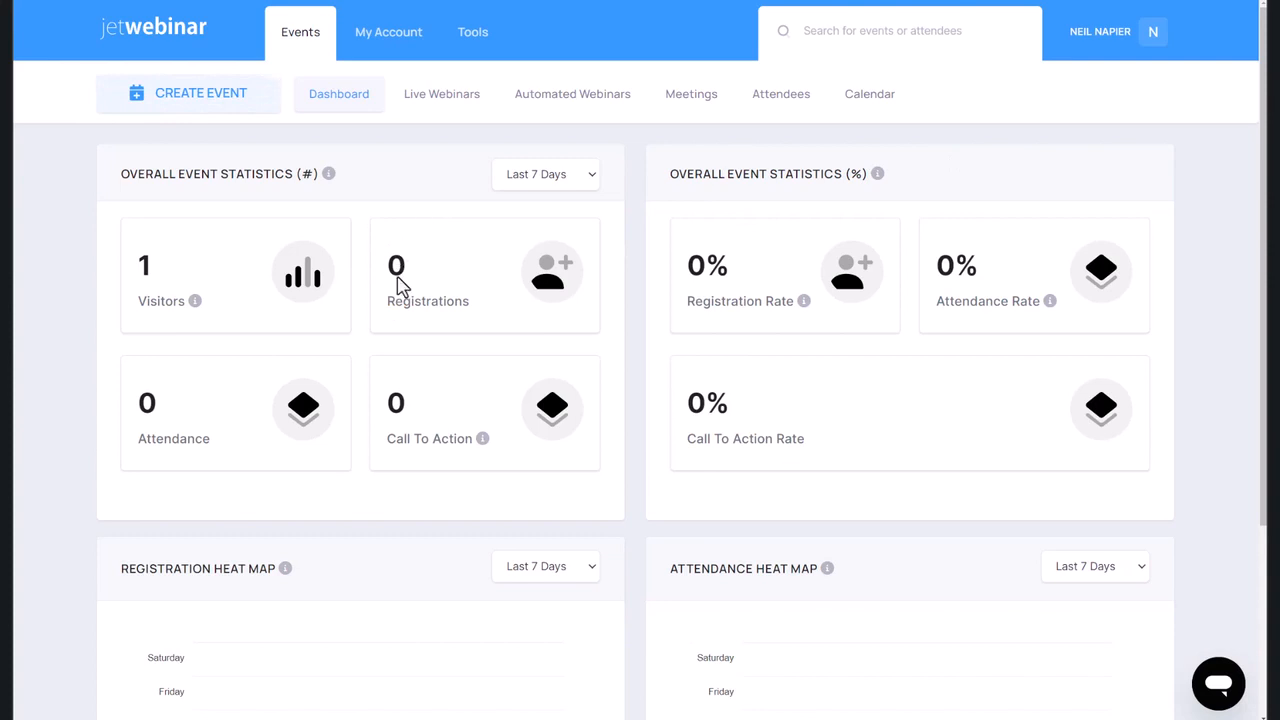
- Create a live webinar titled "JetWebinar Demo" with the URL ending jetwebinar-demo, Eastern Time, scheduled for 22/04/2024 10:00
scroll(397, 285, down, 3)
scroll(381, 330, up, 3)
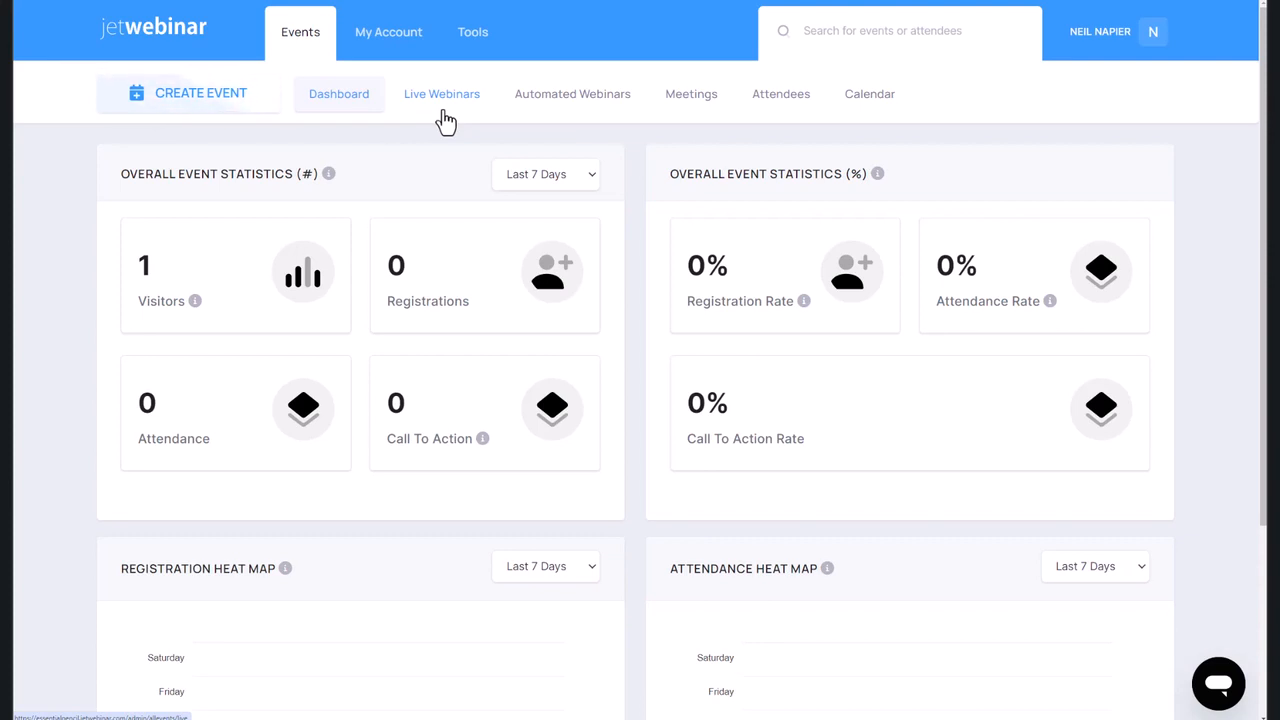
click(246, 99)
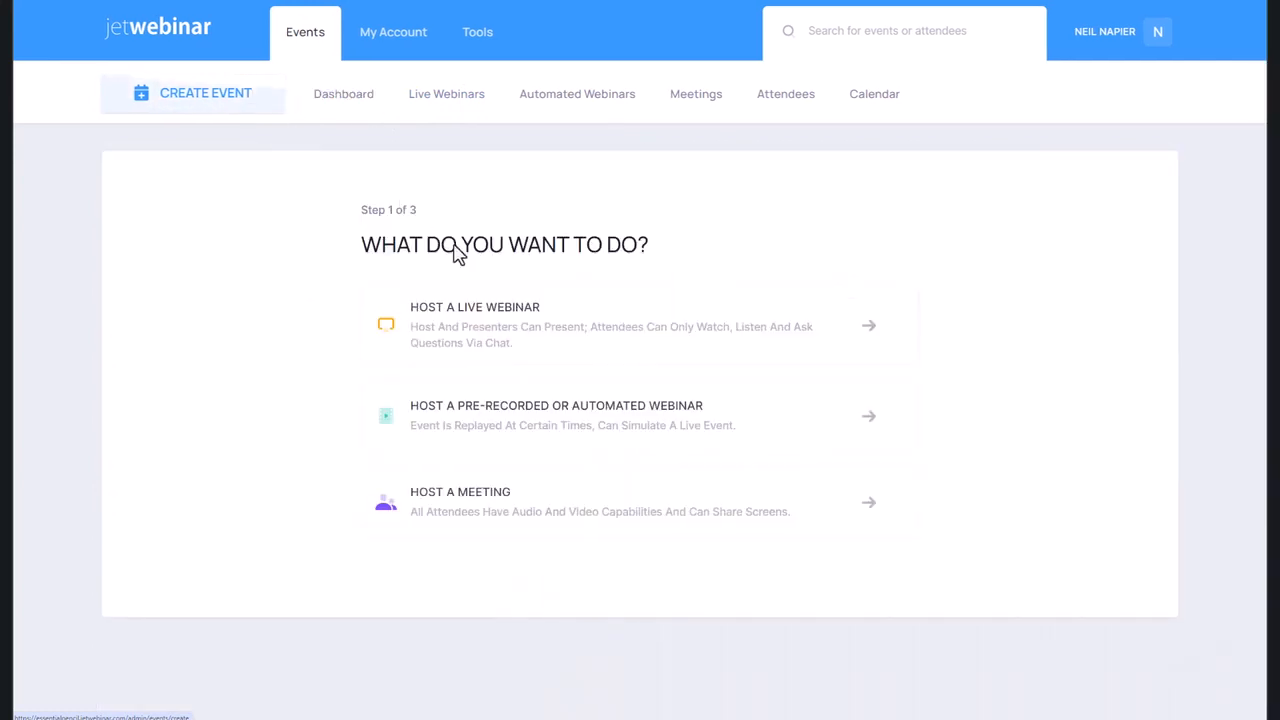
click(510, 333)
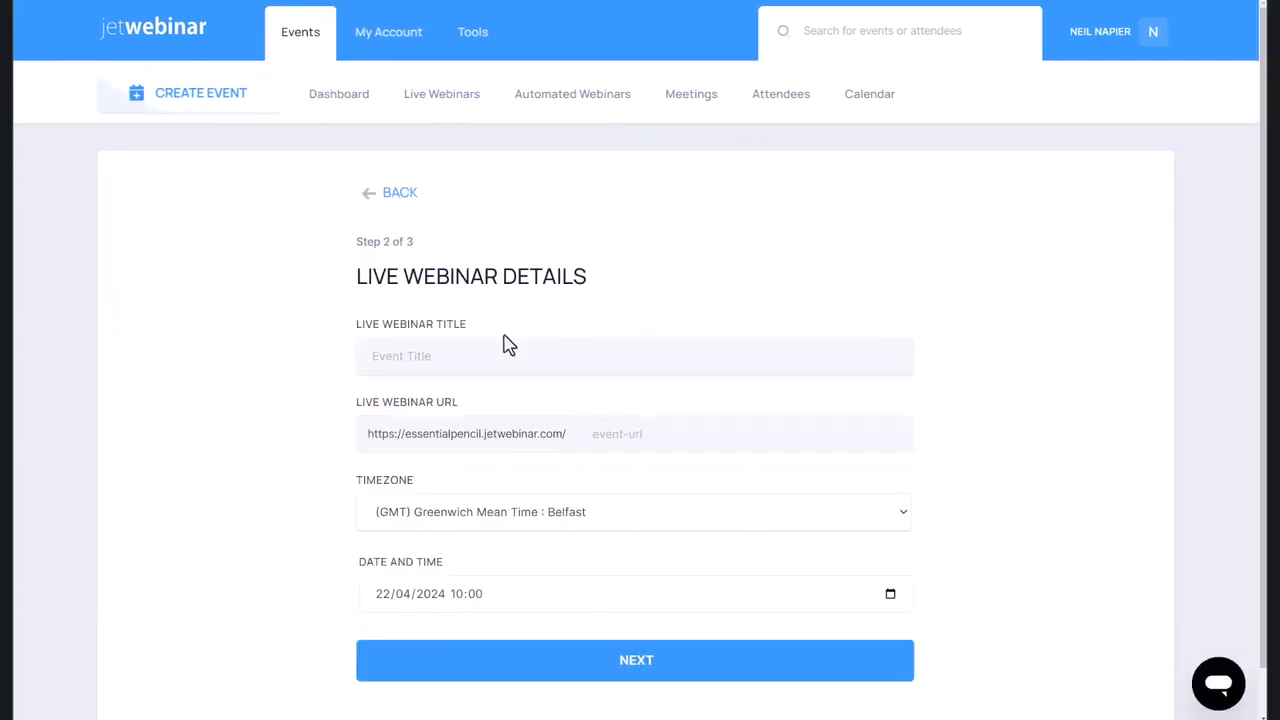
scroll(505, 347, down, 1)
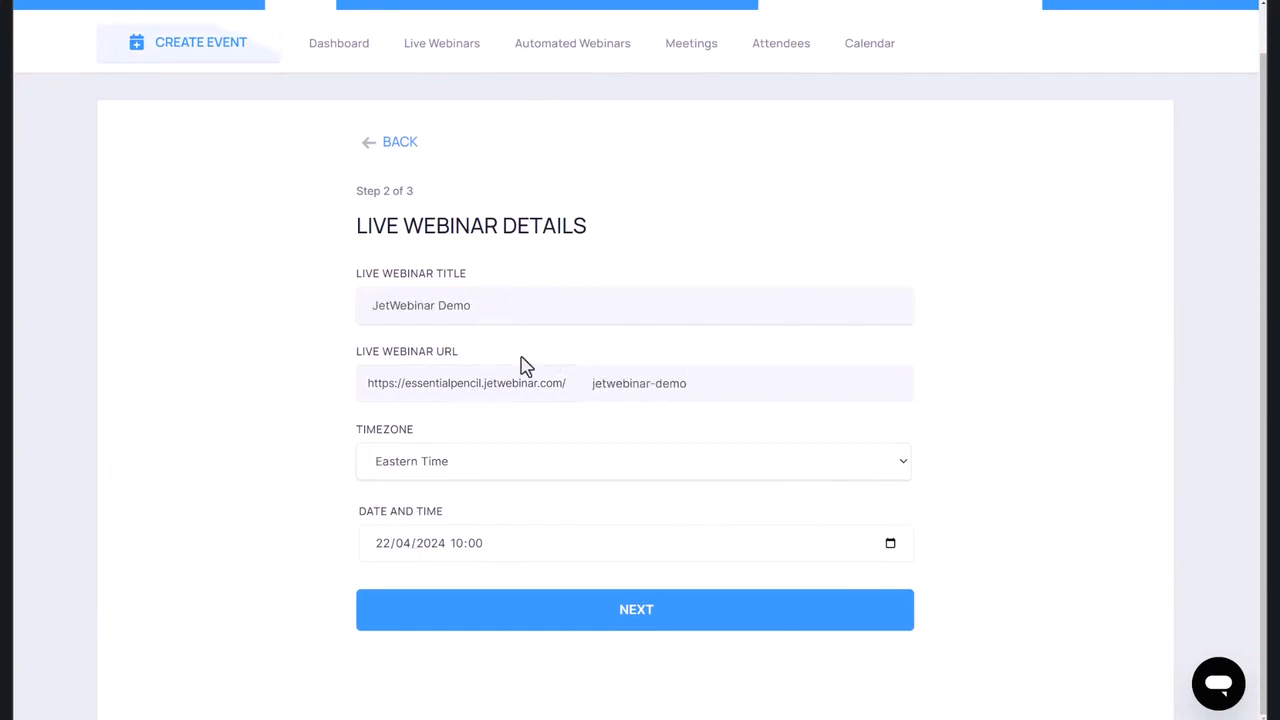
click(608, 388)
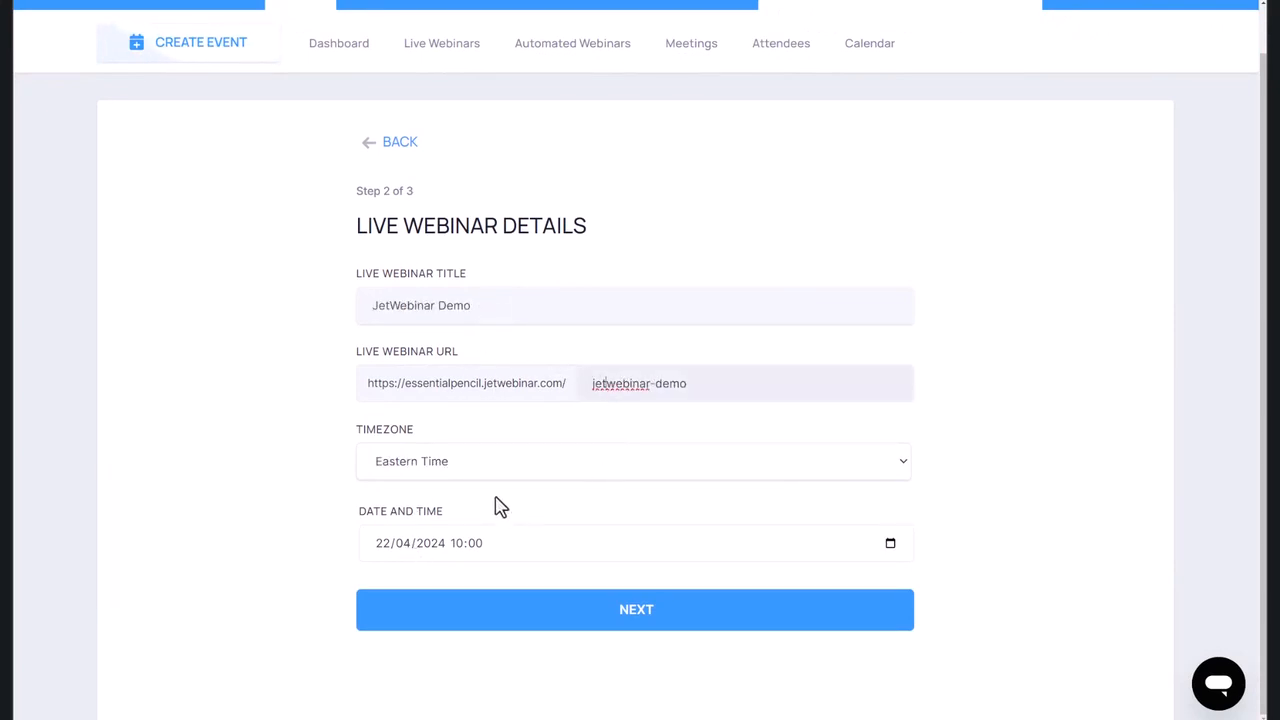
click(505, 609)
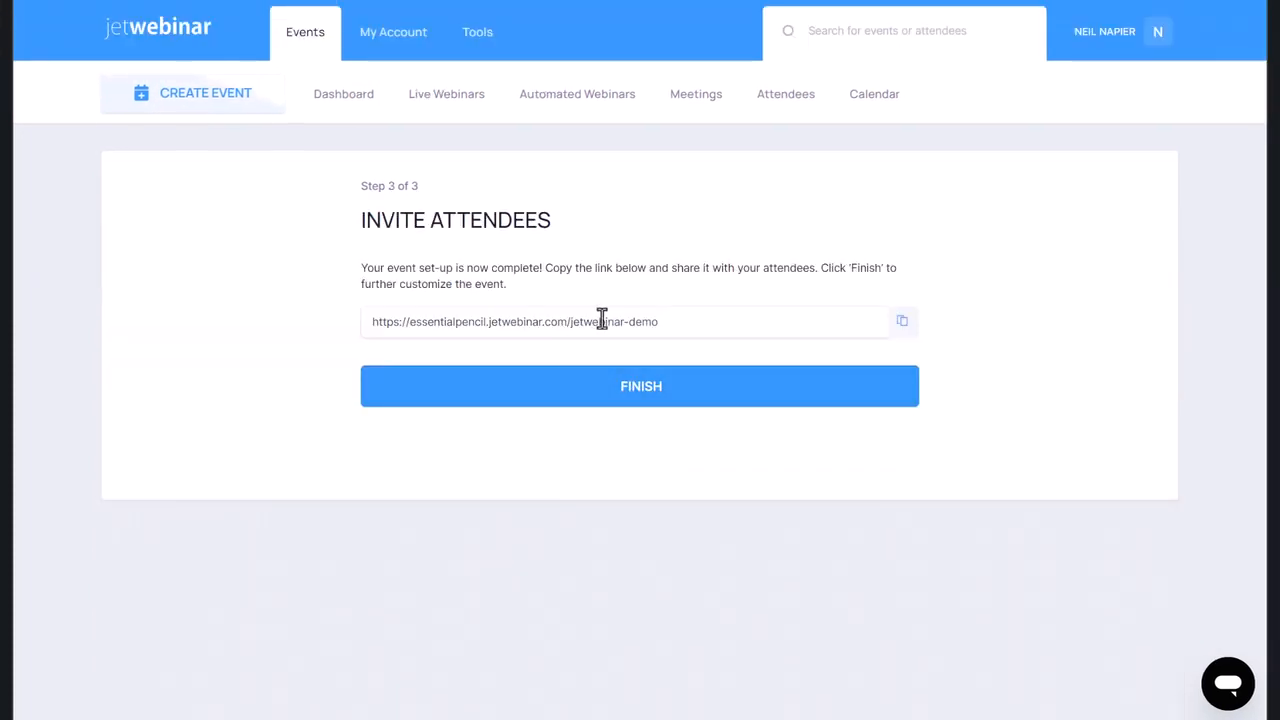
- Copy the webinar's invitation link and open it in a new browser tab to check the registration page
click(899, 326)
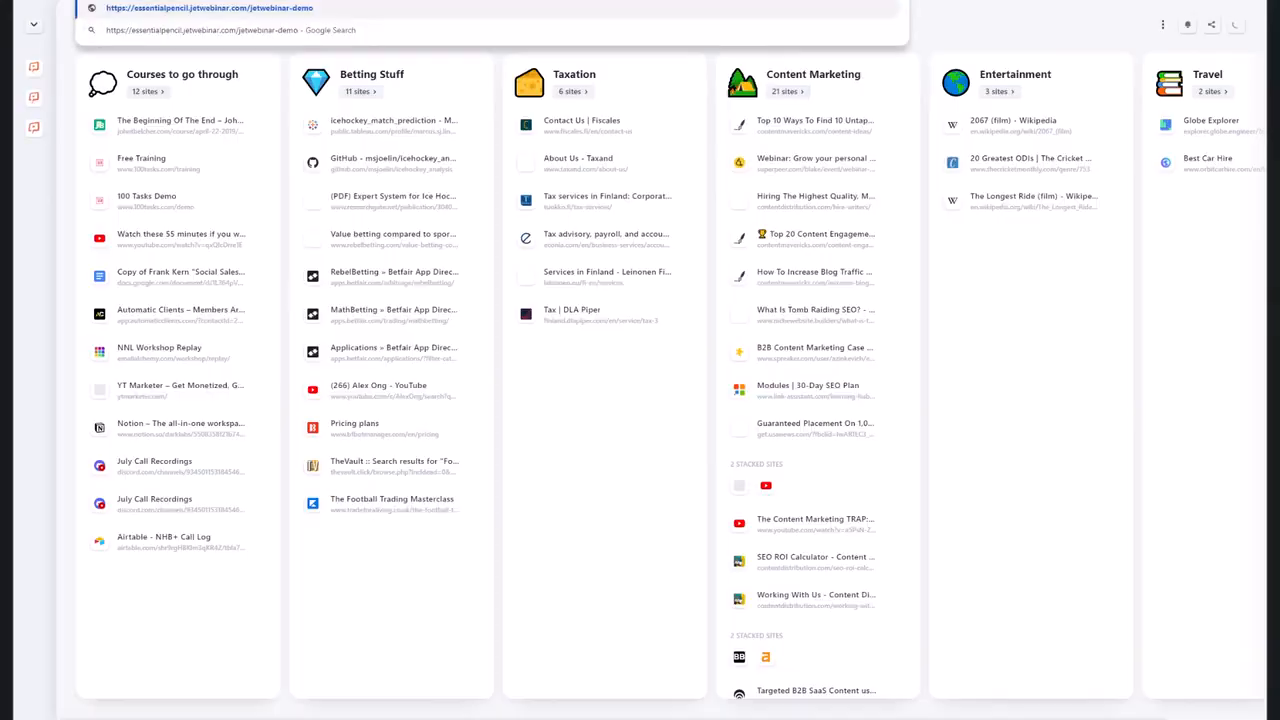
key(Return)
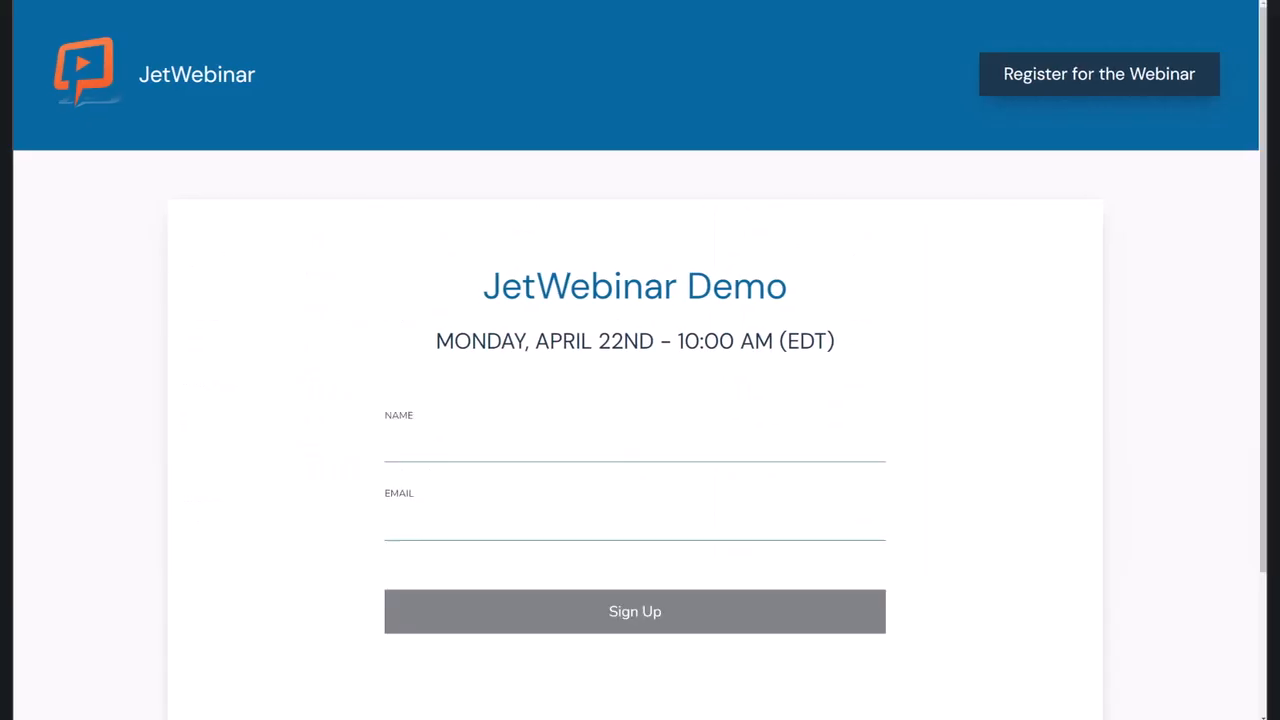
scroll(474, 257, down, 1)
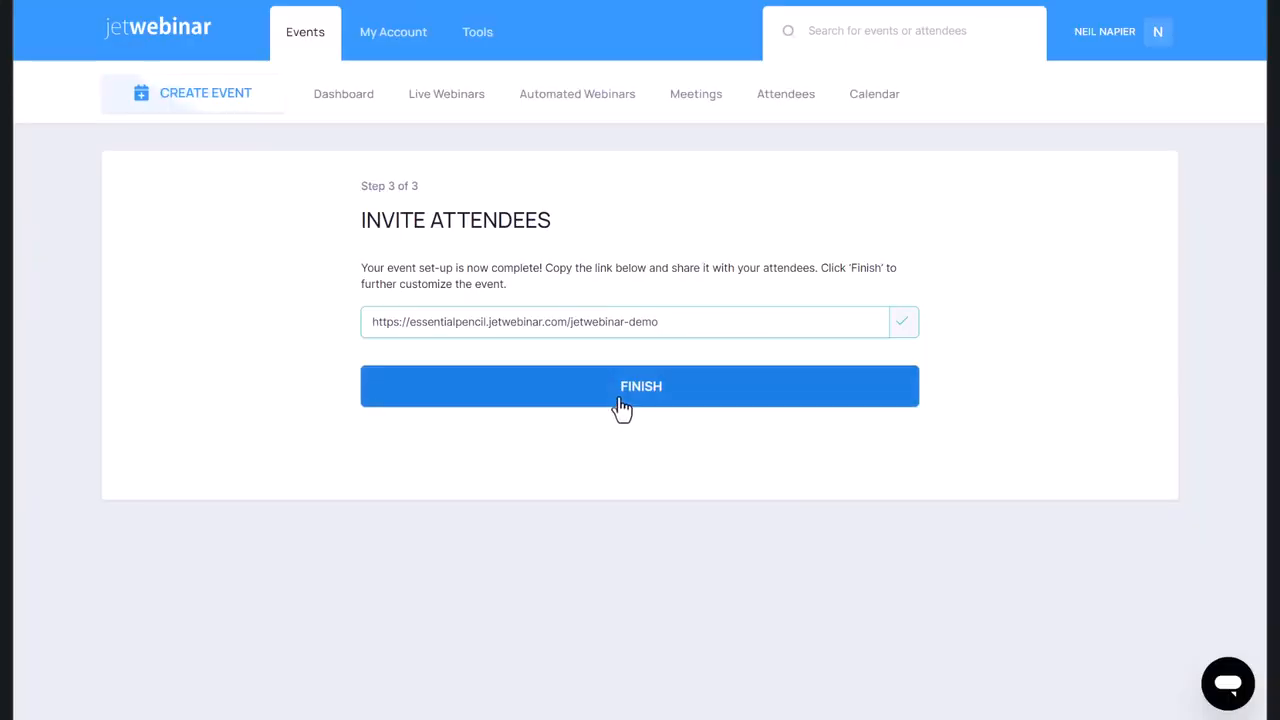
- Finish the event setup and review the new webinar's general settings
click(622, 396)
scroll(594, 414, up, 5)
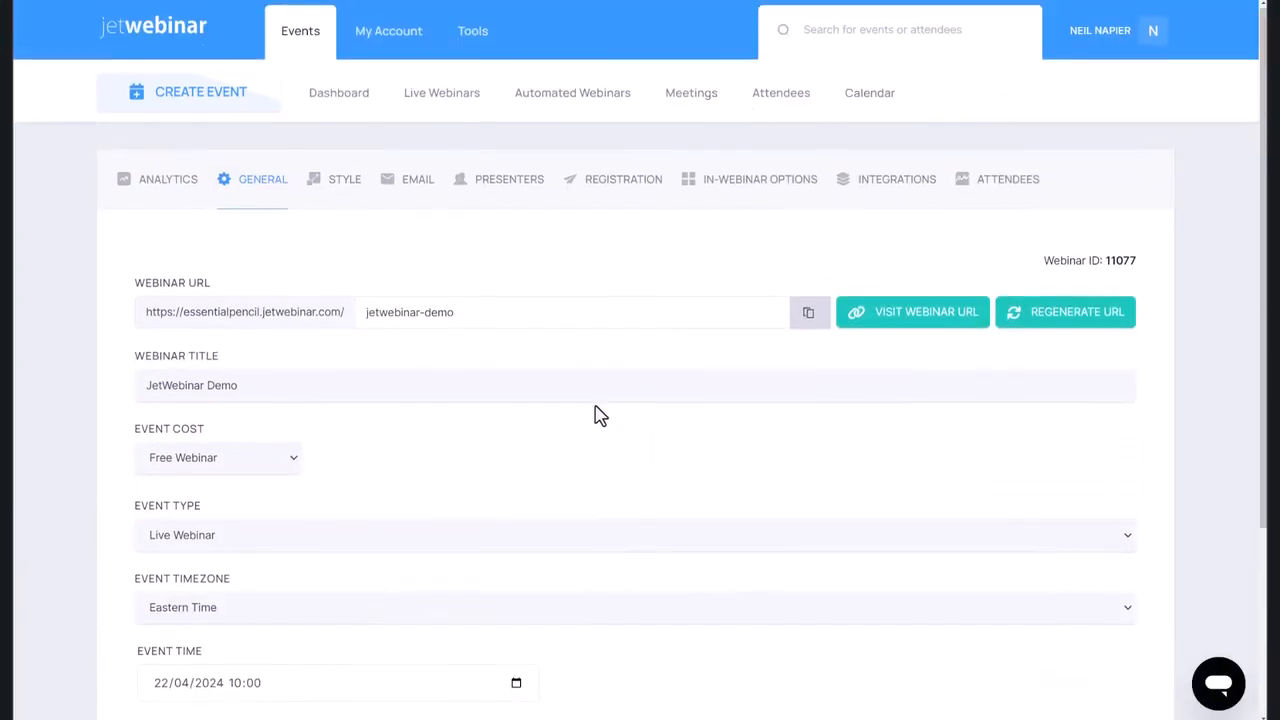
scroll(520, 420, down, 2)
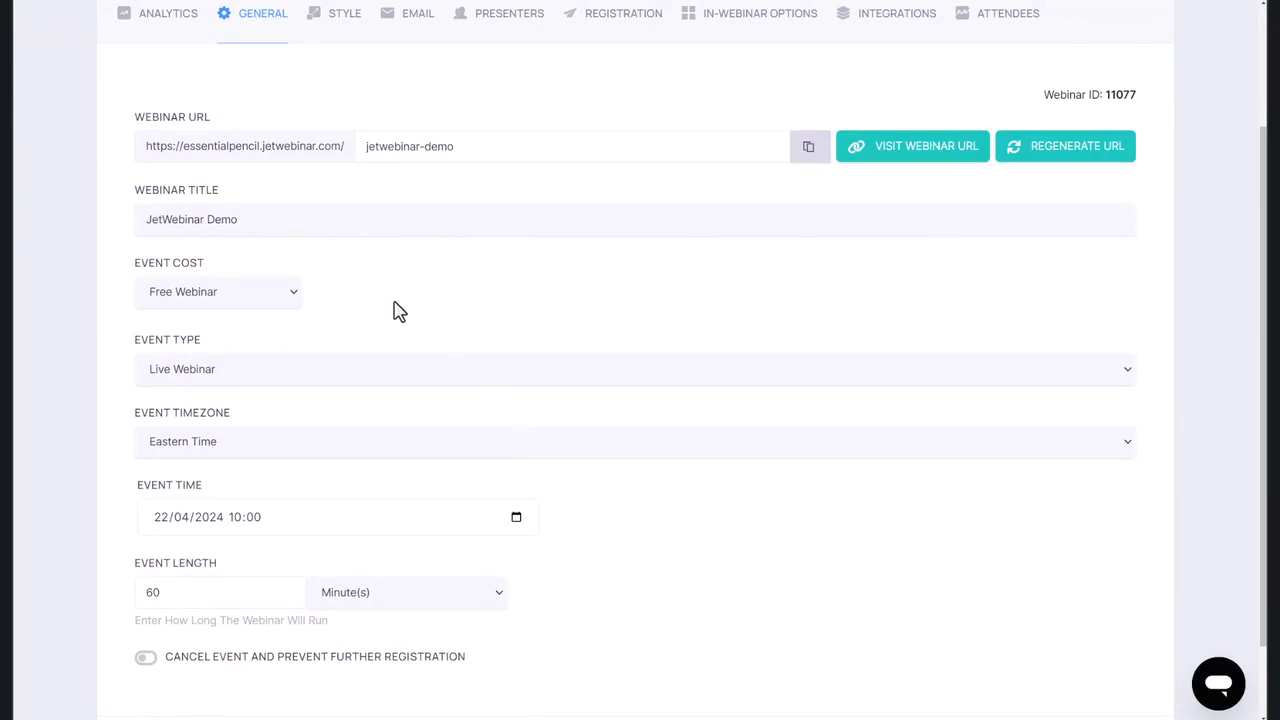
- Try Paid Webinar as the event cost, dismiss the payment gateway reminder and restore Free Webinar
scroll(397, 309, up, 1)
click(281, 351)
click(274, 386)
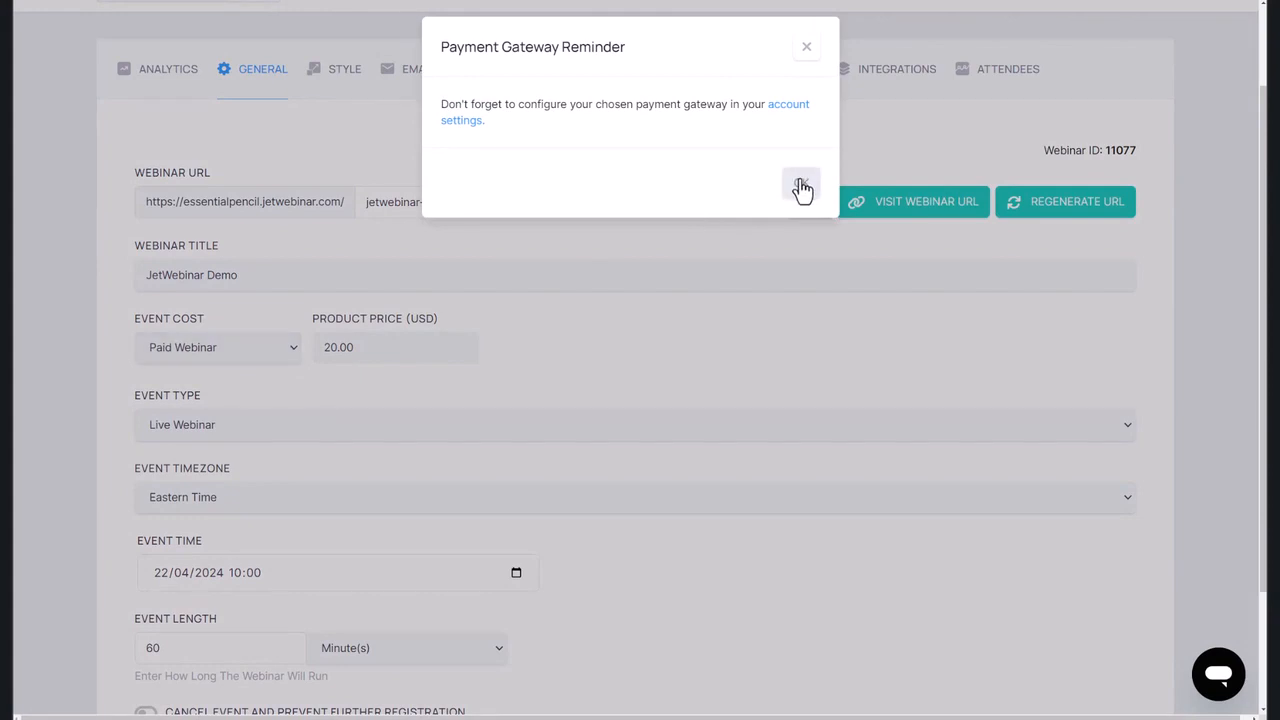
click(802, 187)
click(286, 358)
click(262, 369)
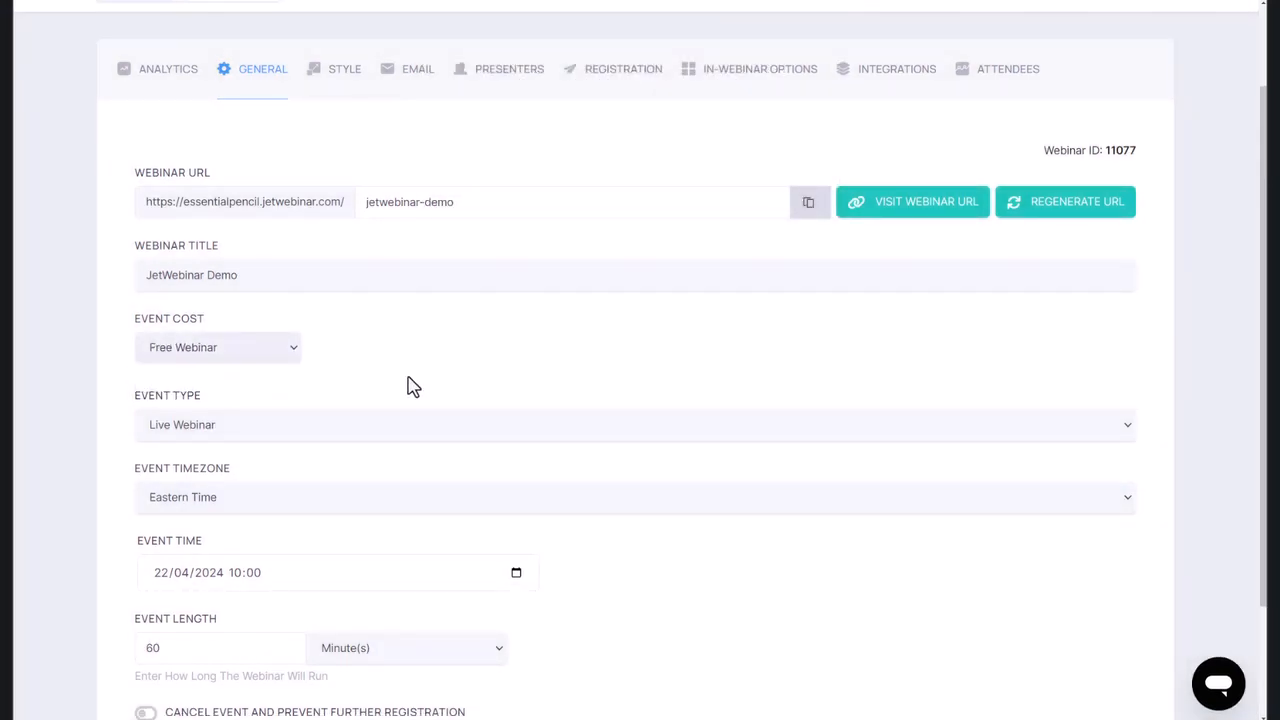
- Set the event length to 120 minutes
scroll(492, 382, down, 2)
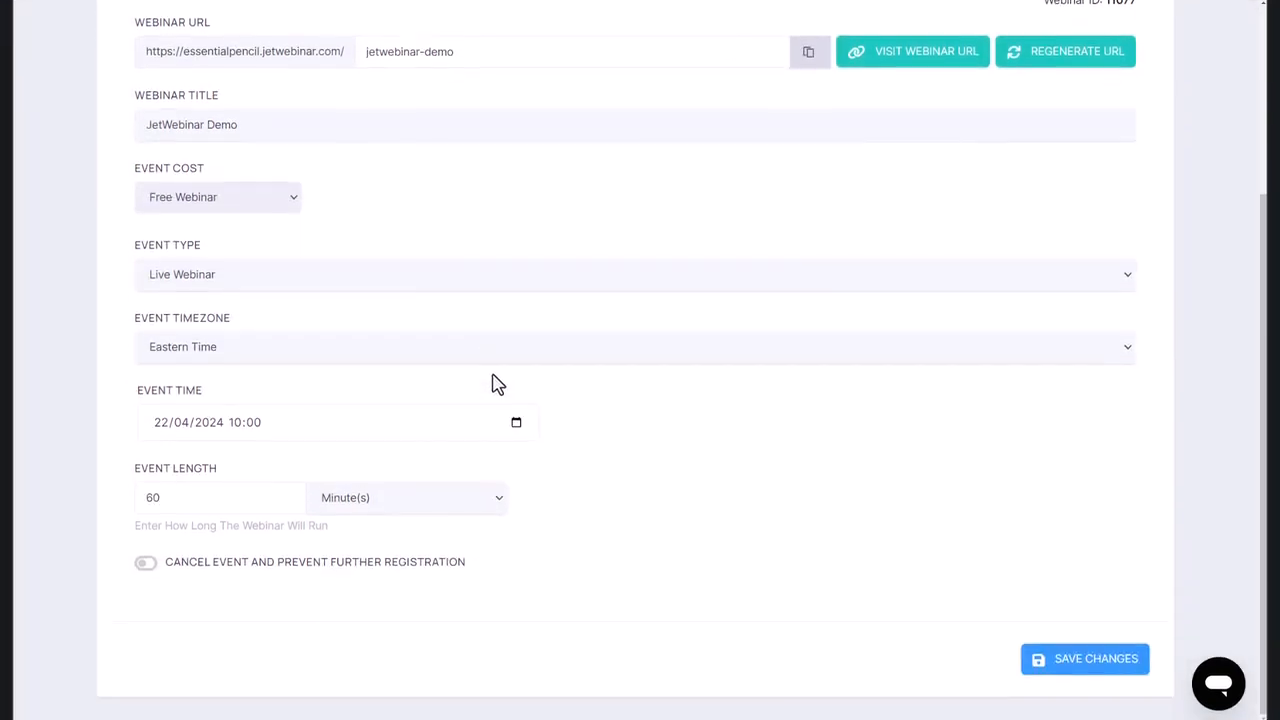
drag(168, 501, 136, 497)
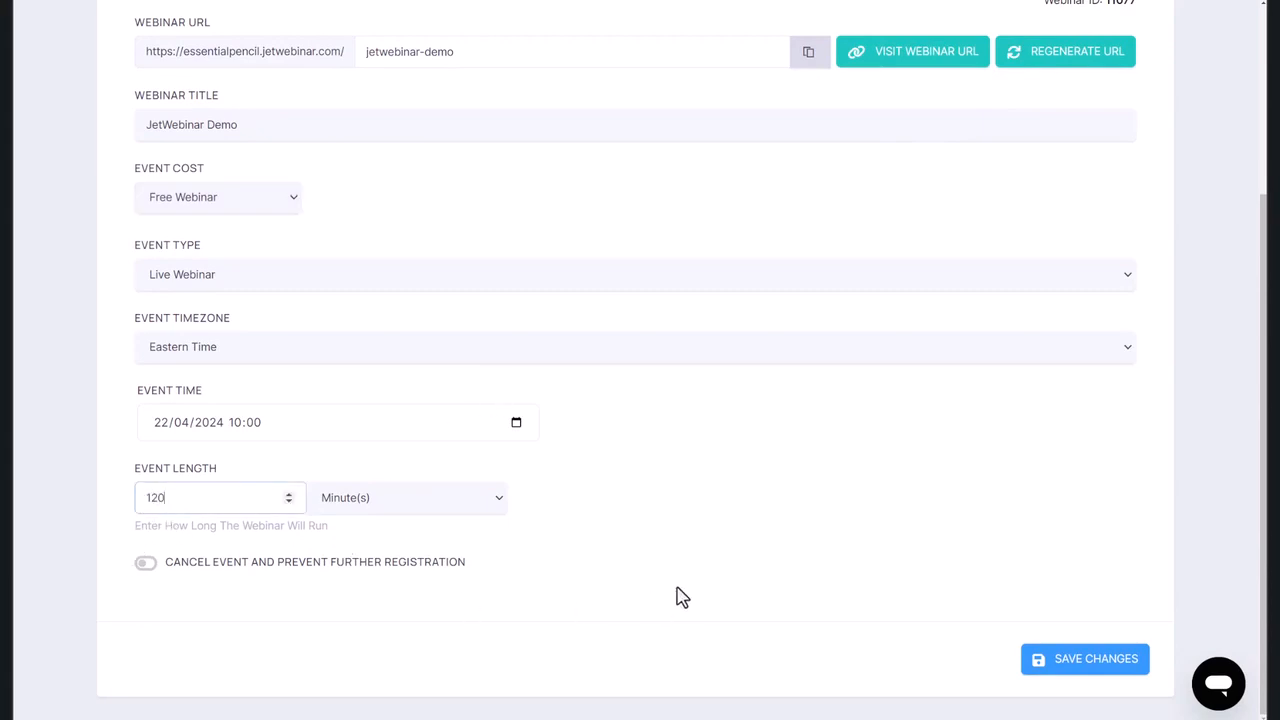
scroll(677, 597, up, 3)
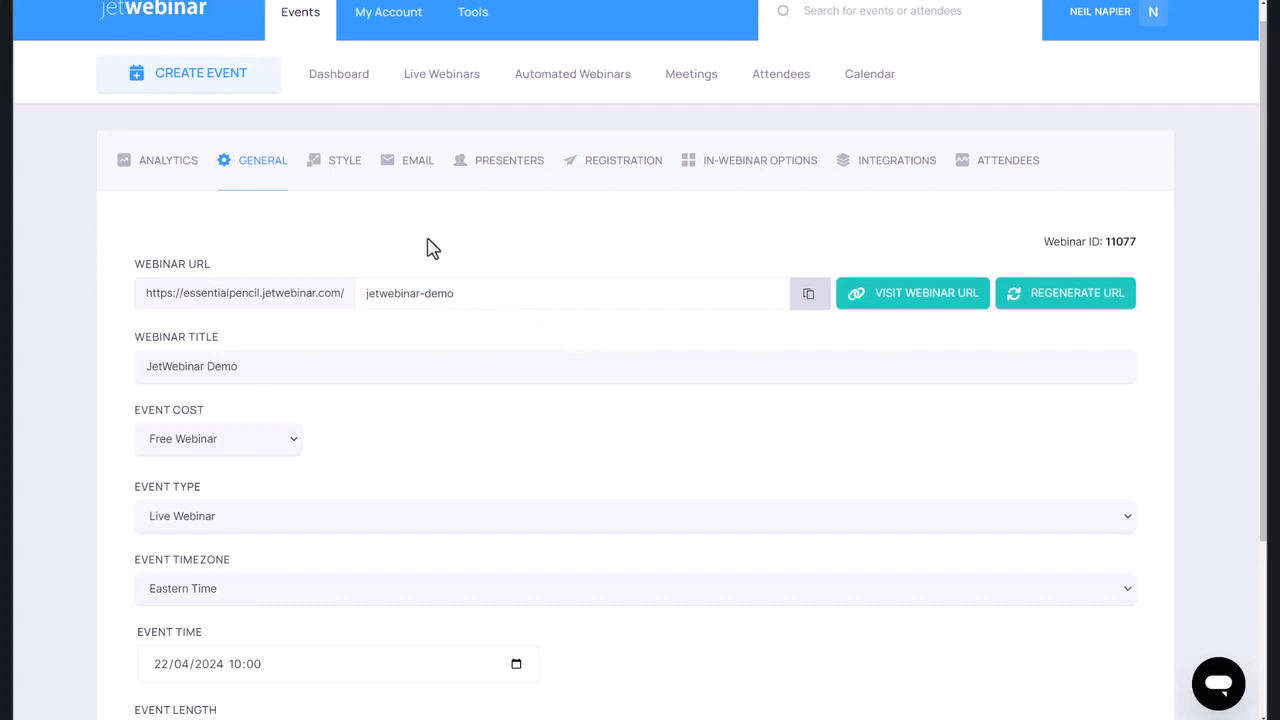
- Give the registration page the heading "Want to see JetWebinar In Action?" and subheading "Don't Miss This", save, and return to event editing
click(348, 165)
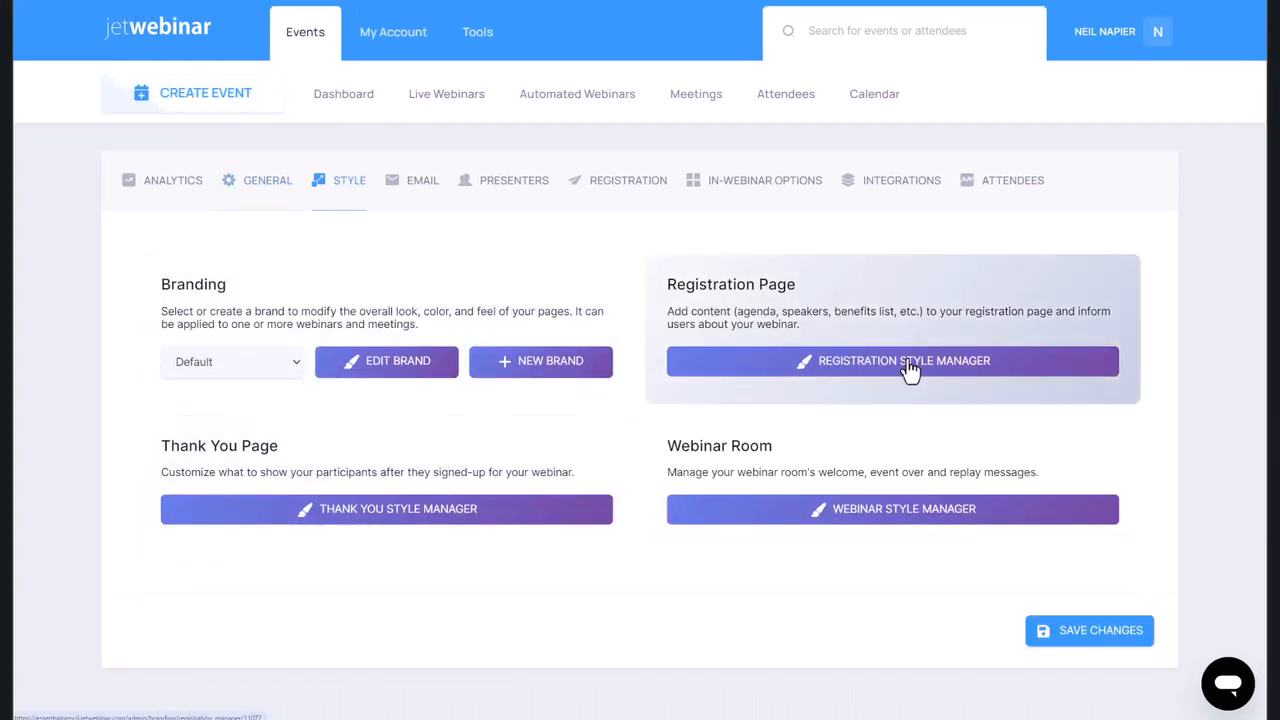
click(838, 372)
scroll(820, 451, down, 3)
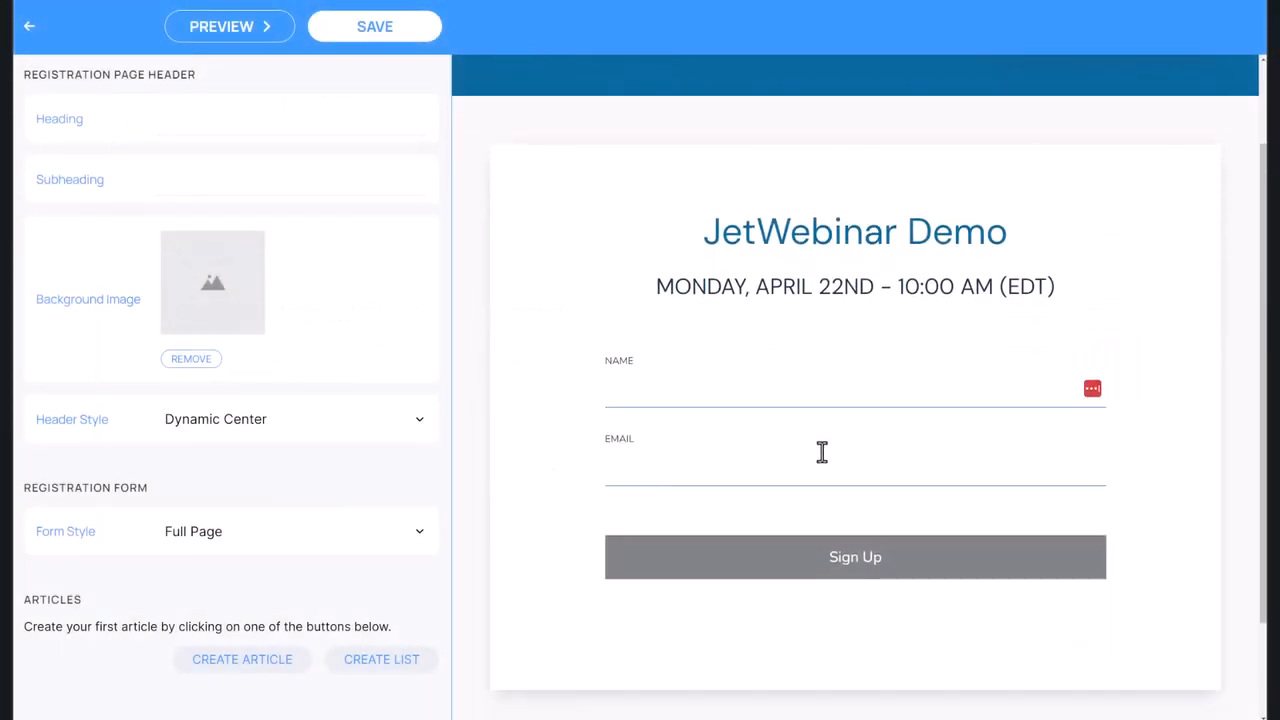
scroll(790, 505, up, 2)
scroll(790, 505, up, 1)
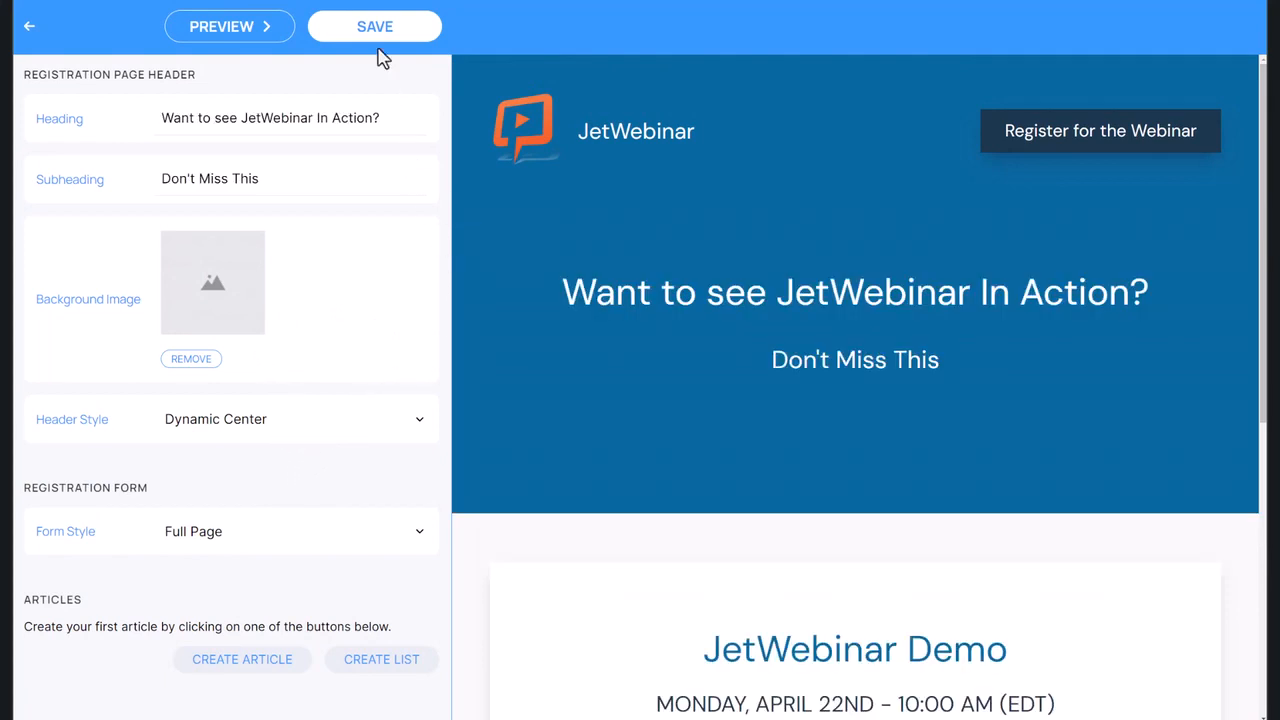
click(379, 38)
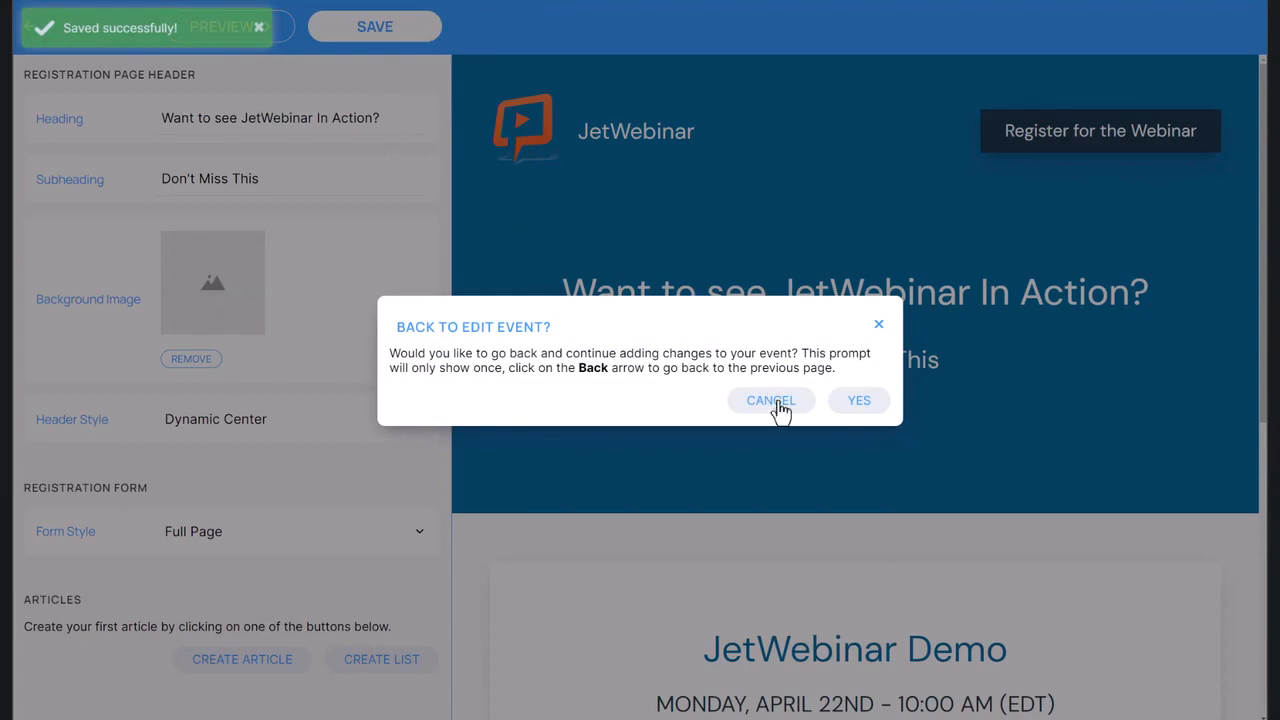
click(838, 402)
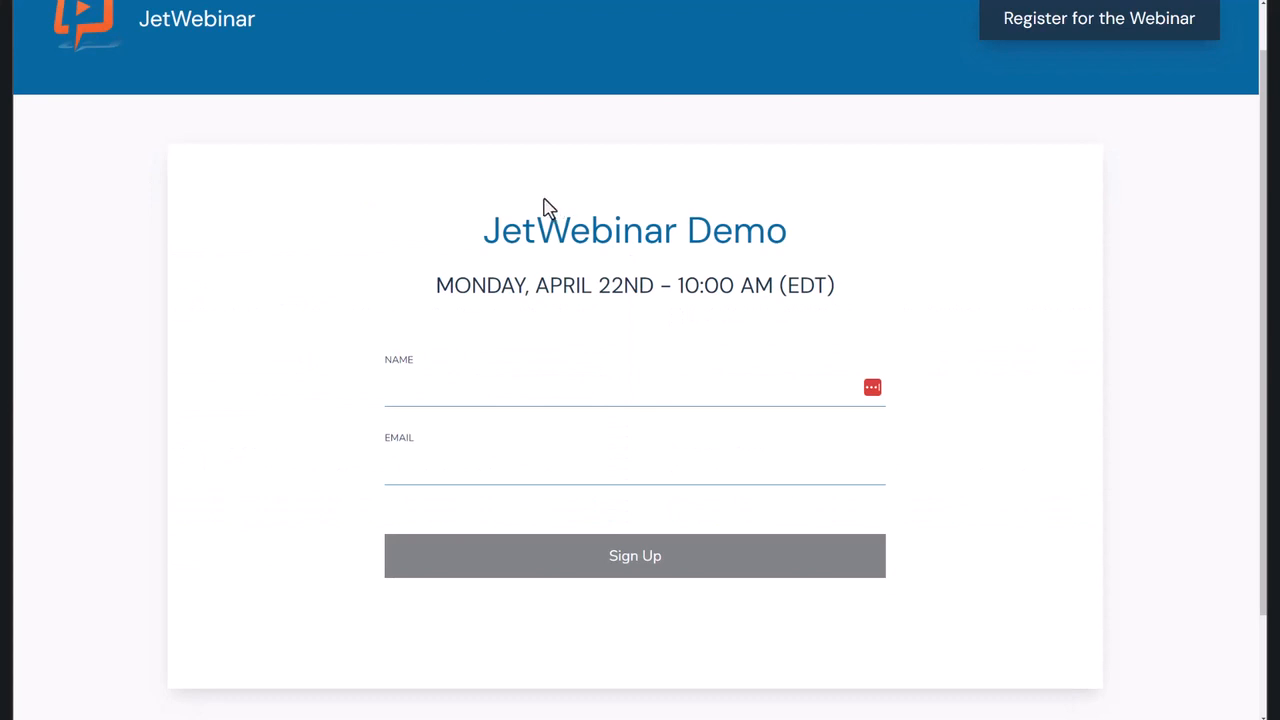
- Check the heading, subheading and sign-up form on the public registration page
scroll(544, 199, up, 3)
scroll(457, 357, down, 1)
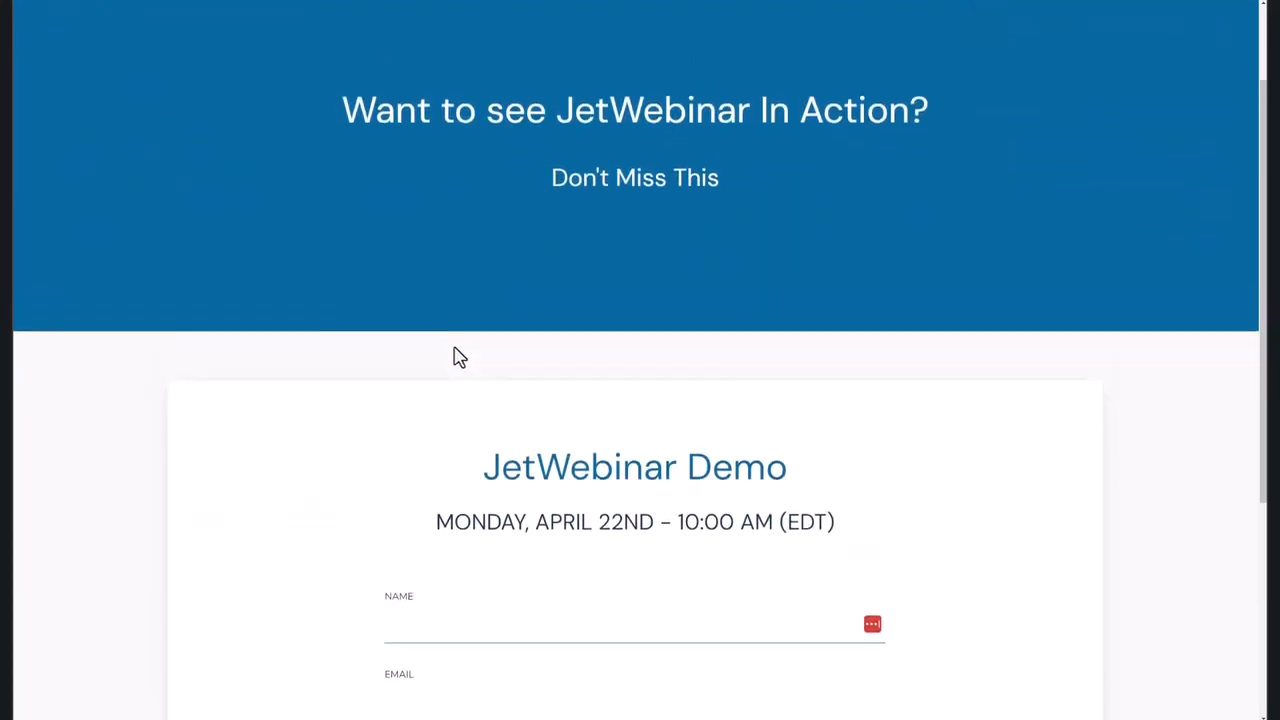
scroll(748, 284, up, 2)
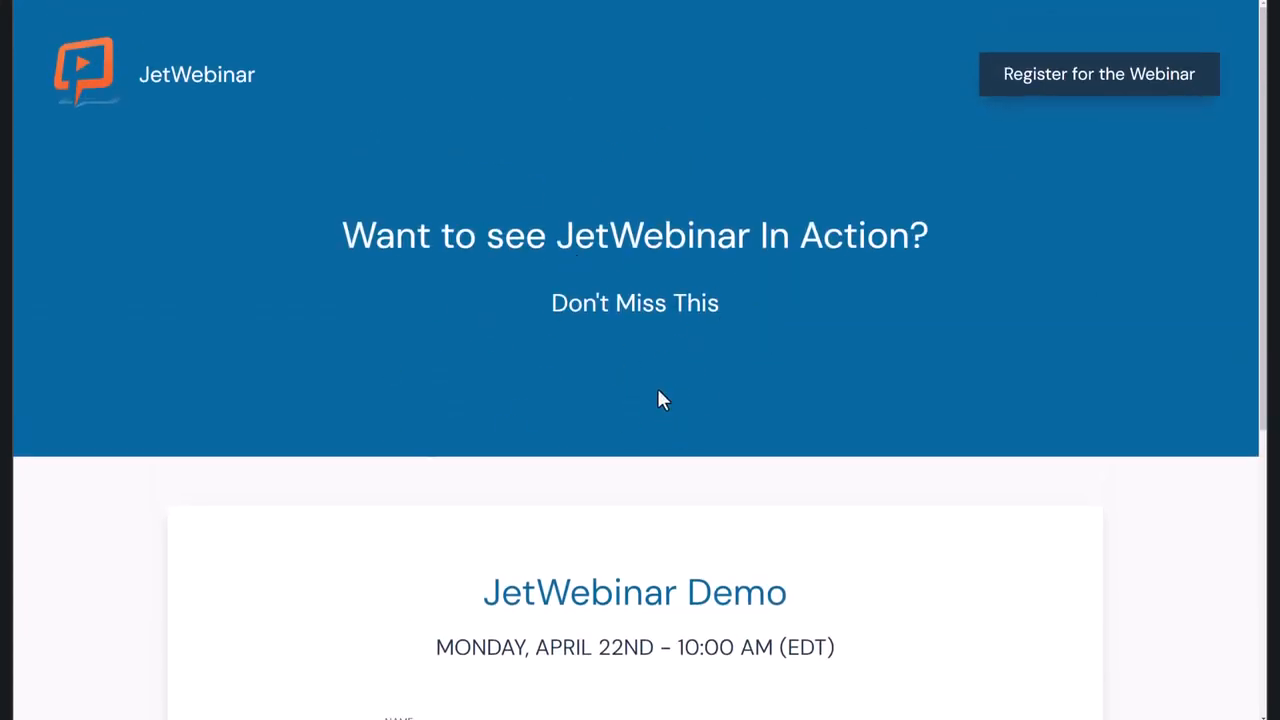
scroll(657, 399, down, 2)
scroll(651, 371, up, 2)
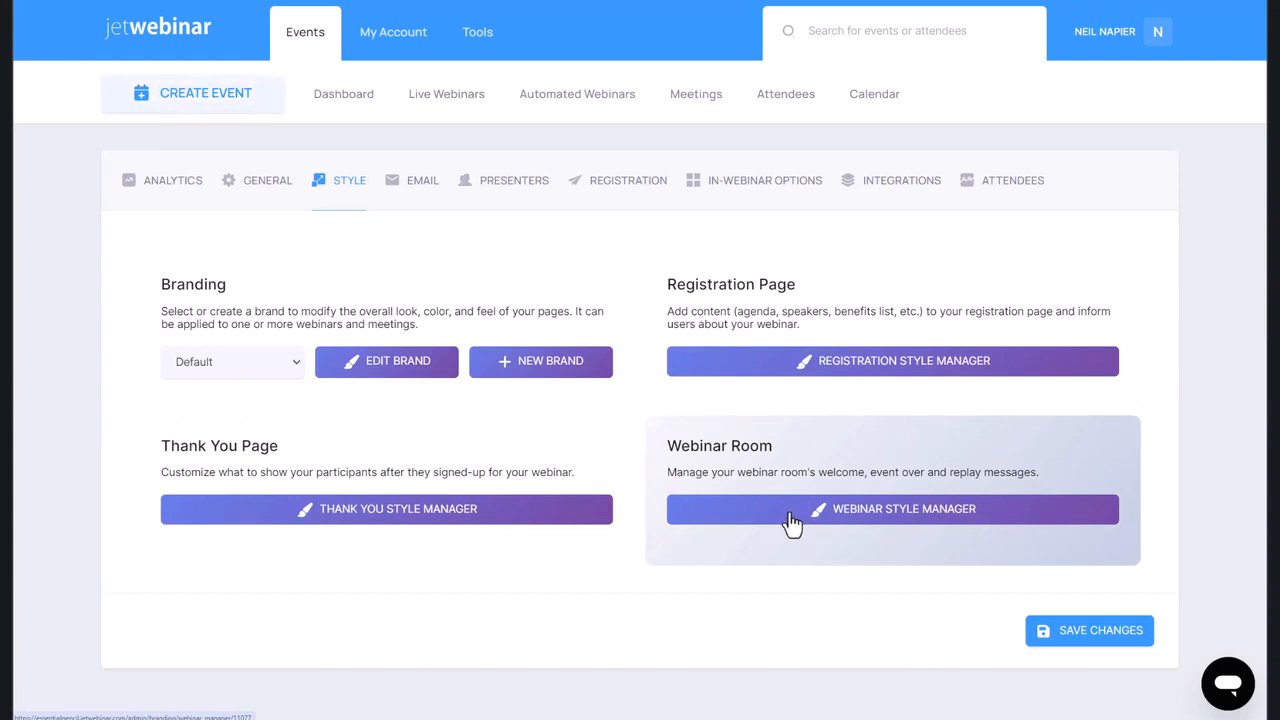
- Review the webinar's email templates: Confirmation, Reminder, Followup, Did Not Attend, Early Abandon and Send Email to All Attendees
click(410, 186)
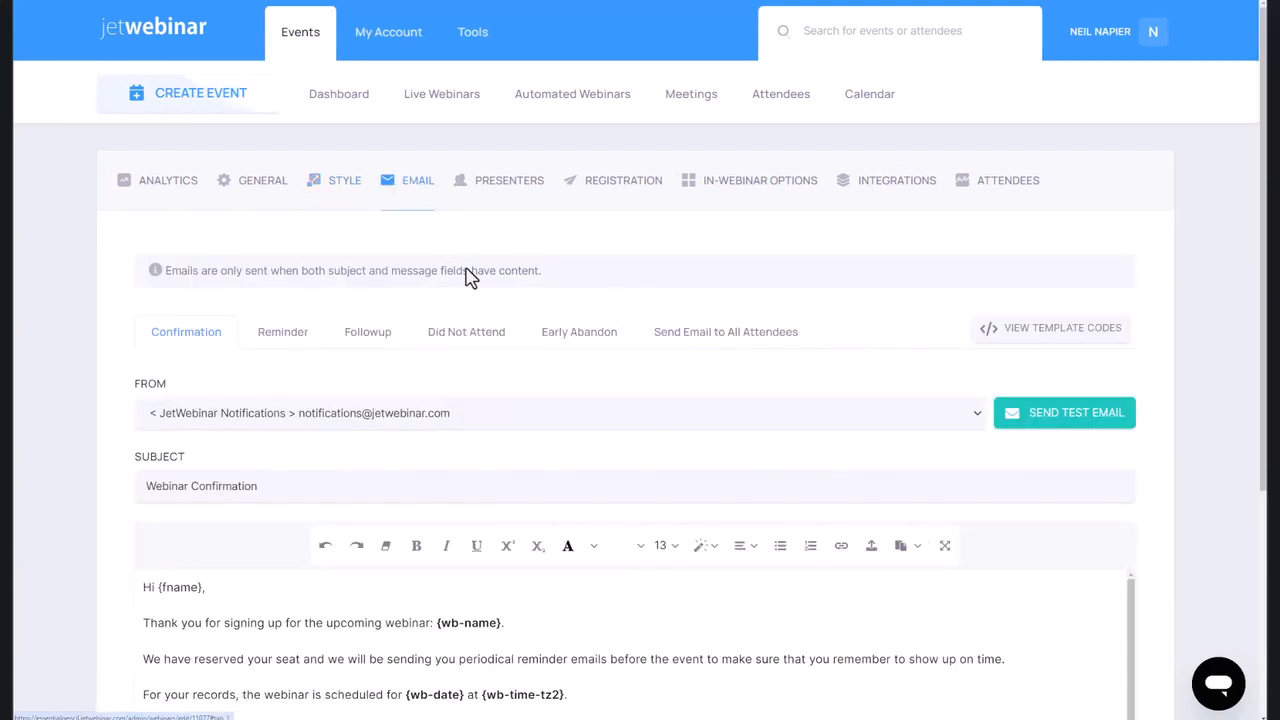
scroll(400, 350, down, 2)
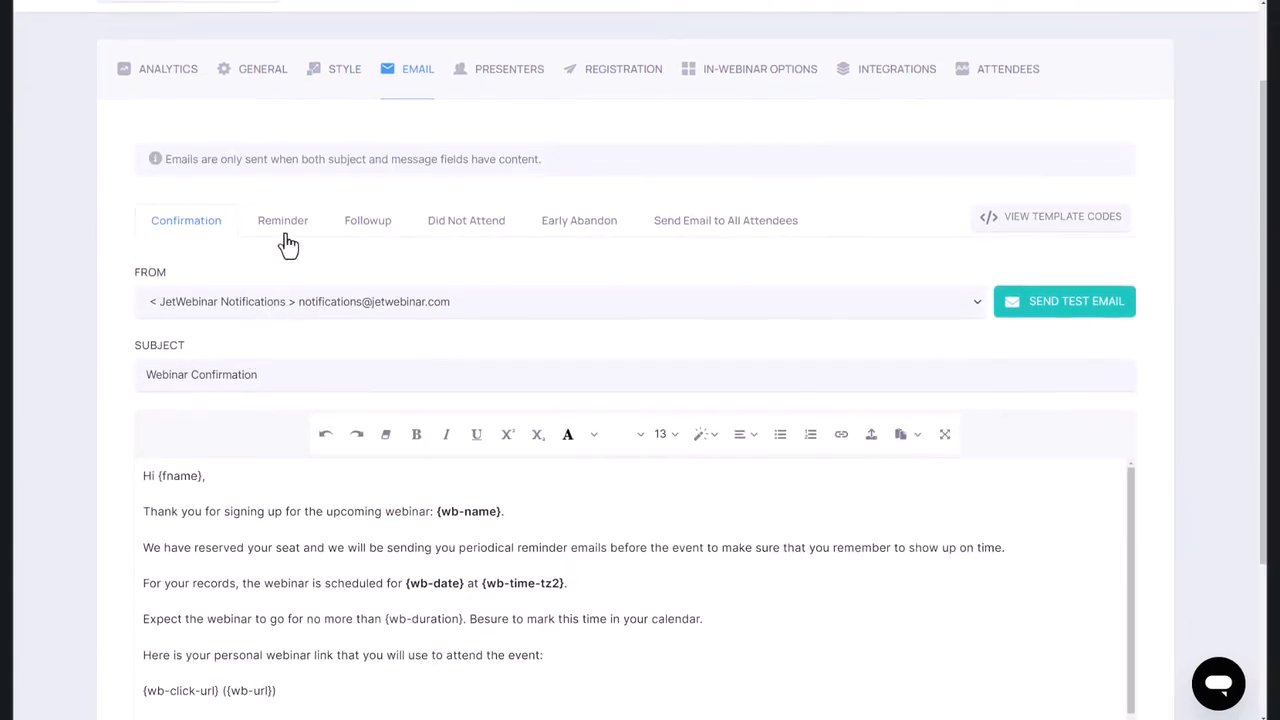
click(285, 228)
click(390, 236)
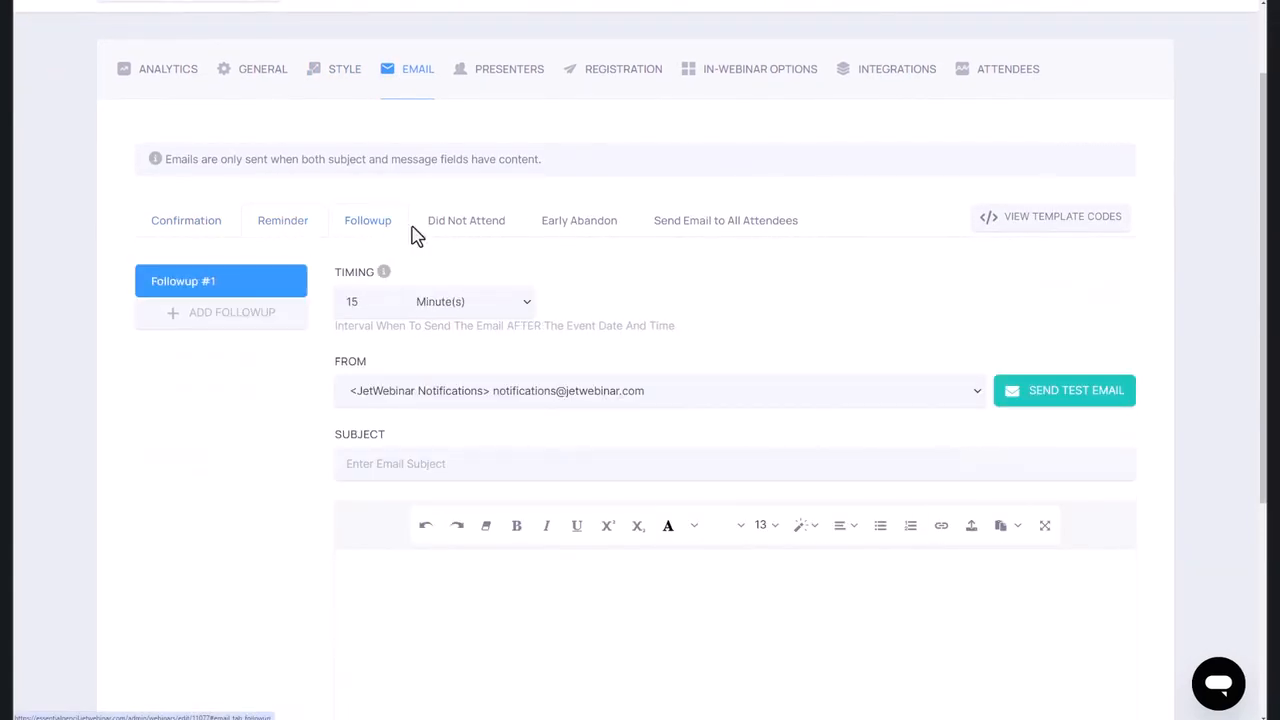
click(457, 234)
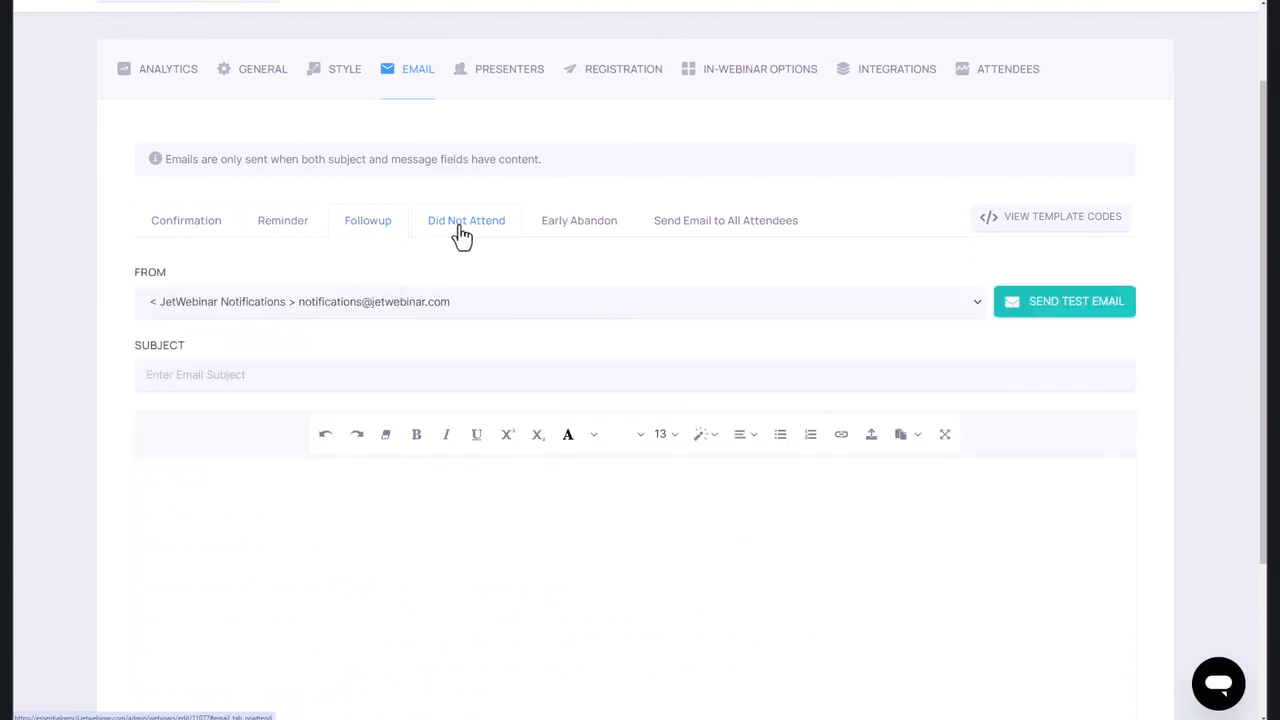
click(608, 238)
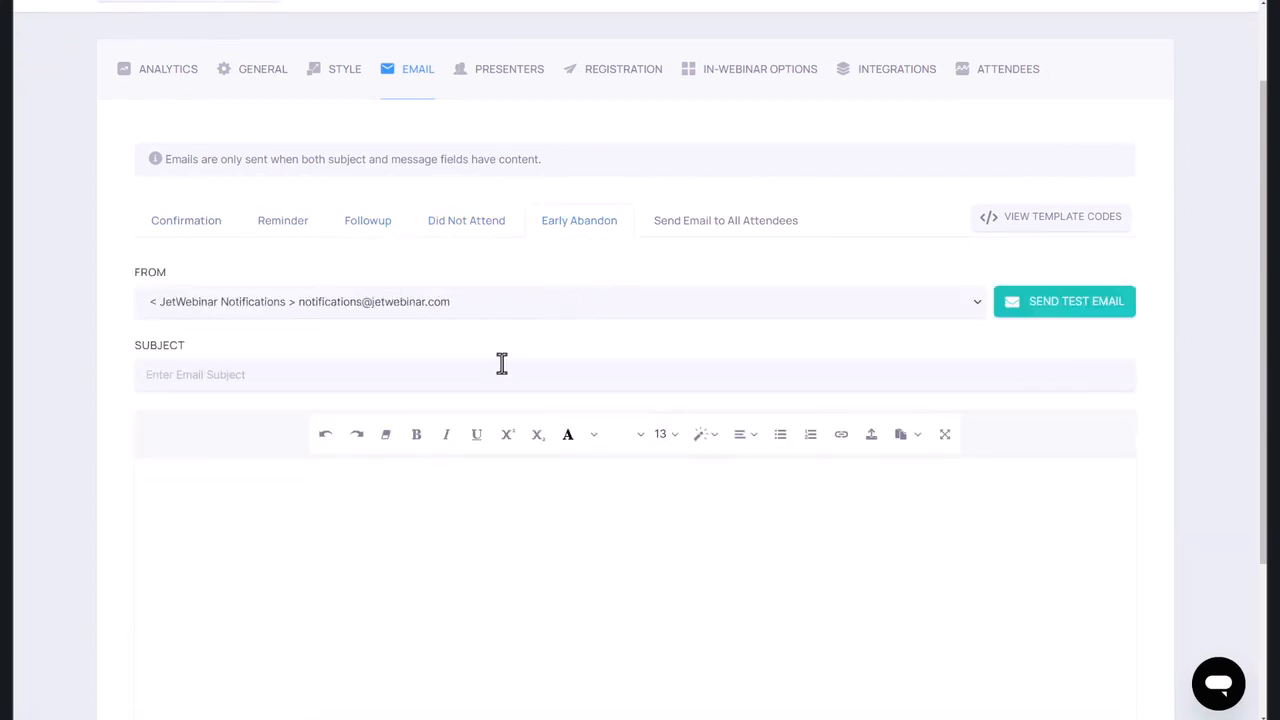
click(753, 236)
scroll(689, 437, down, 3)
scroll(310, 540, up, 5)
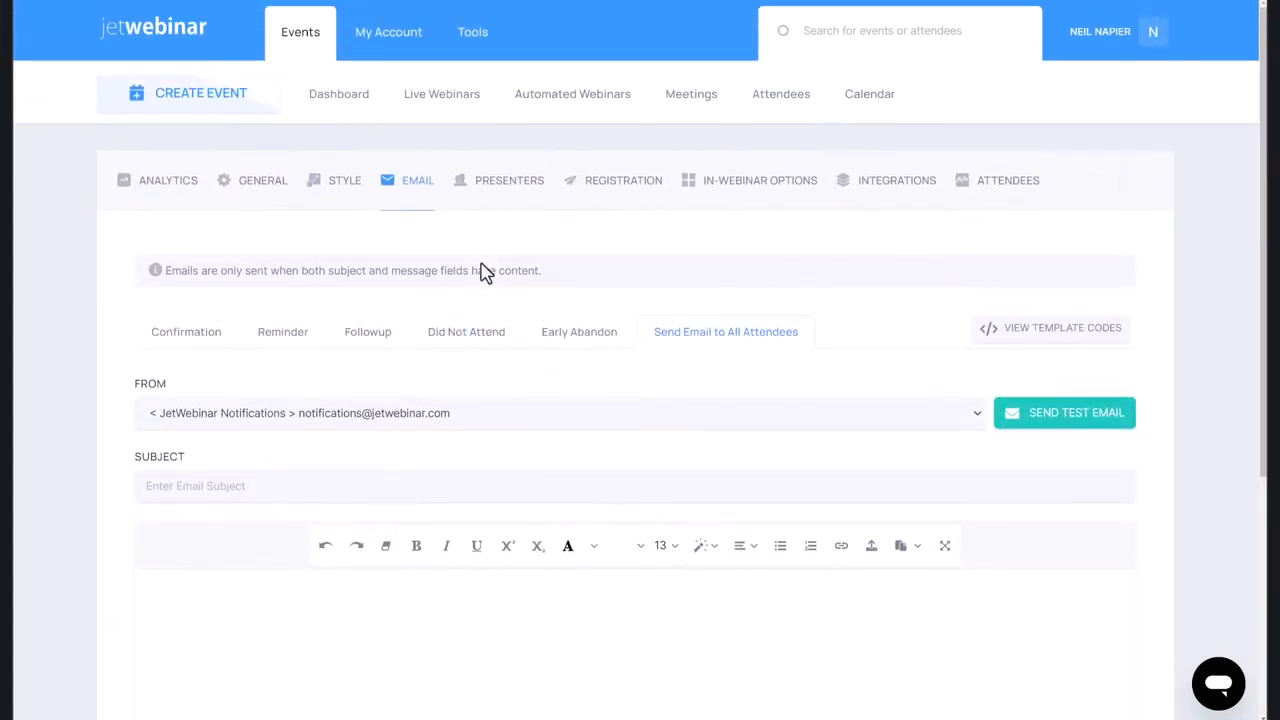
- Look over the webinar's presenter list and its registration field settings
click(508, 188)
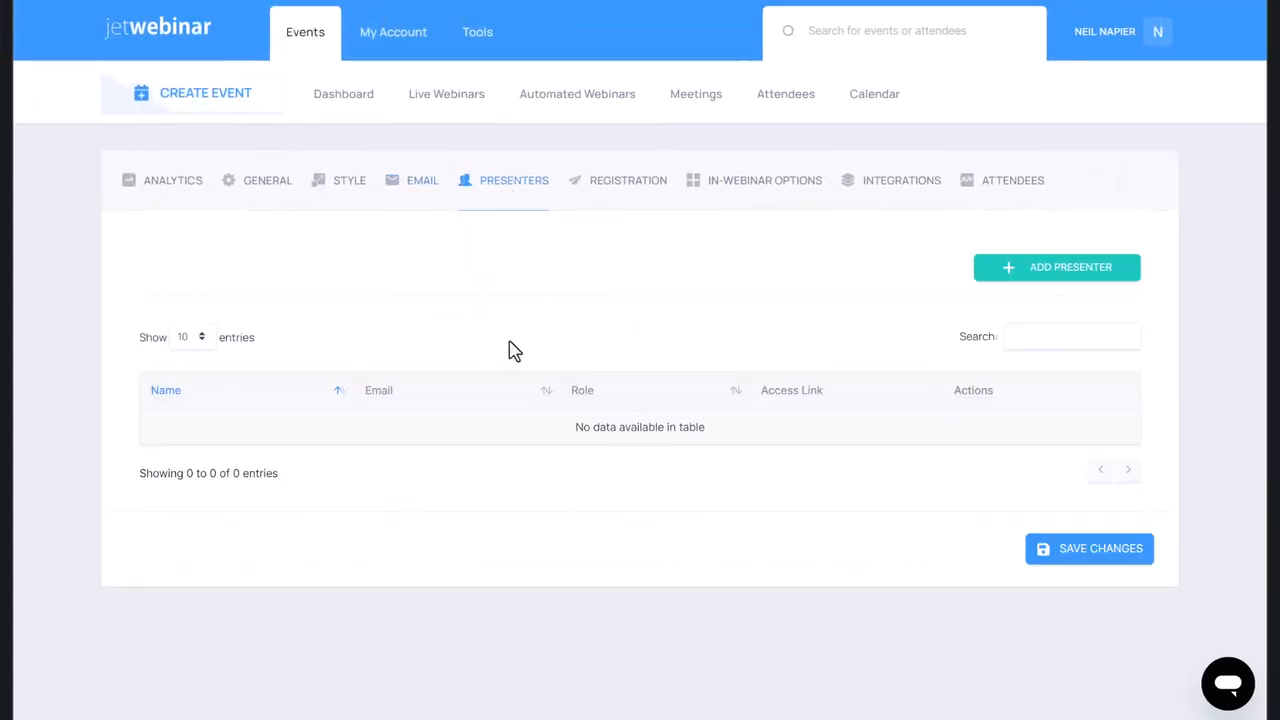
click(650, 188)
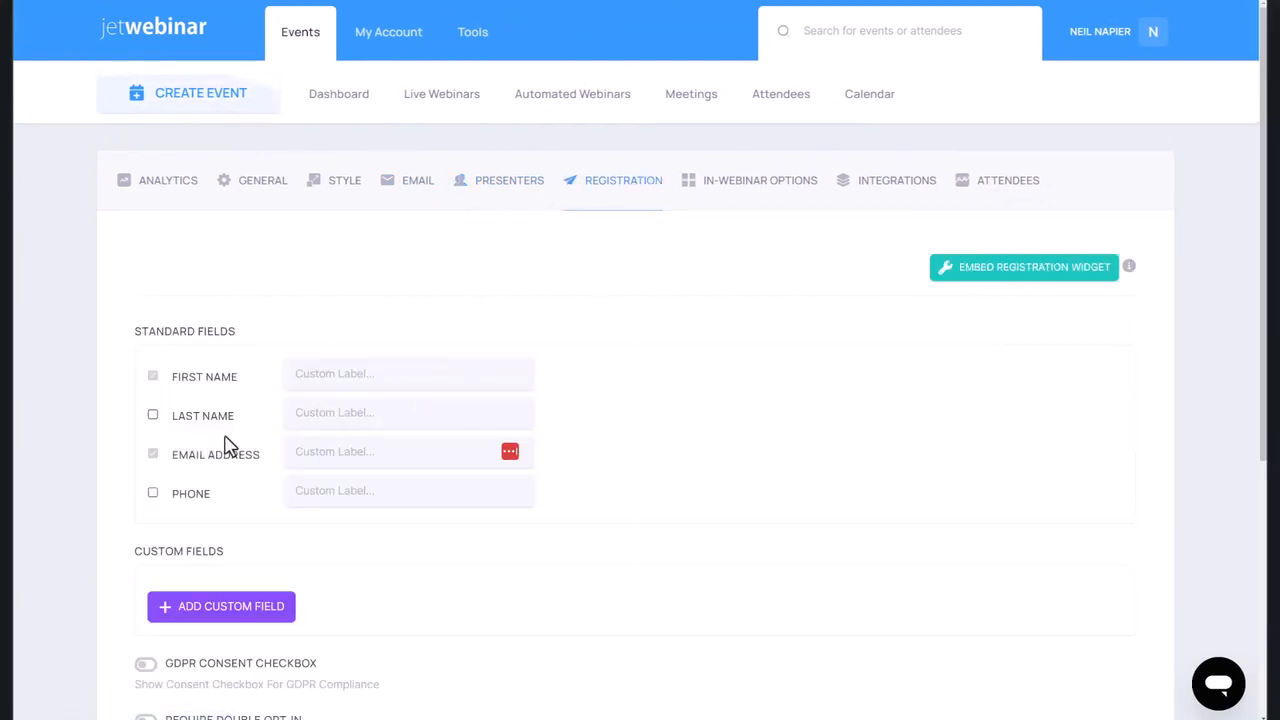
- Look over the registration settings for standard and custom fields, GDPR consent, double opt-in, custom thank you page and conversion code
scroll(240, 456, down, 1)
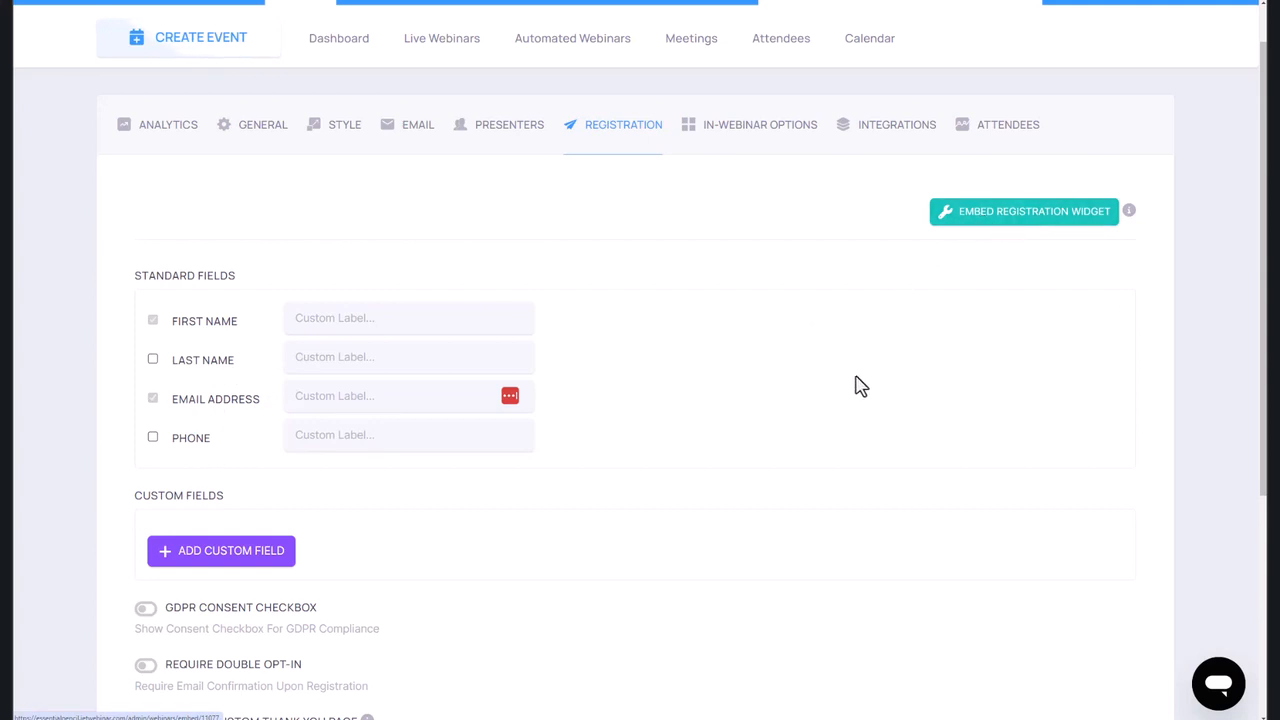
scroll(856, 394, down, 5)
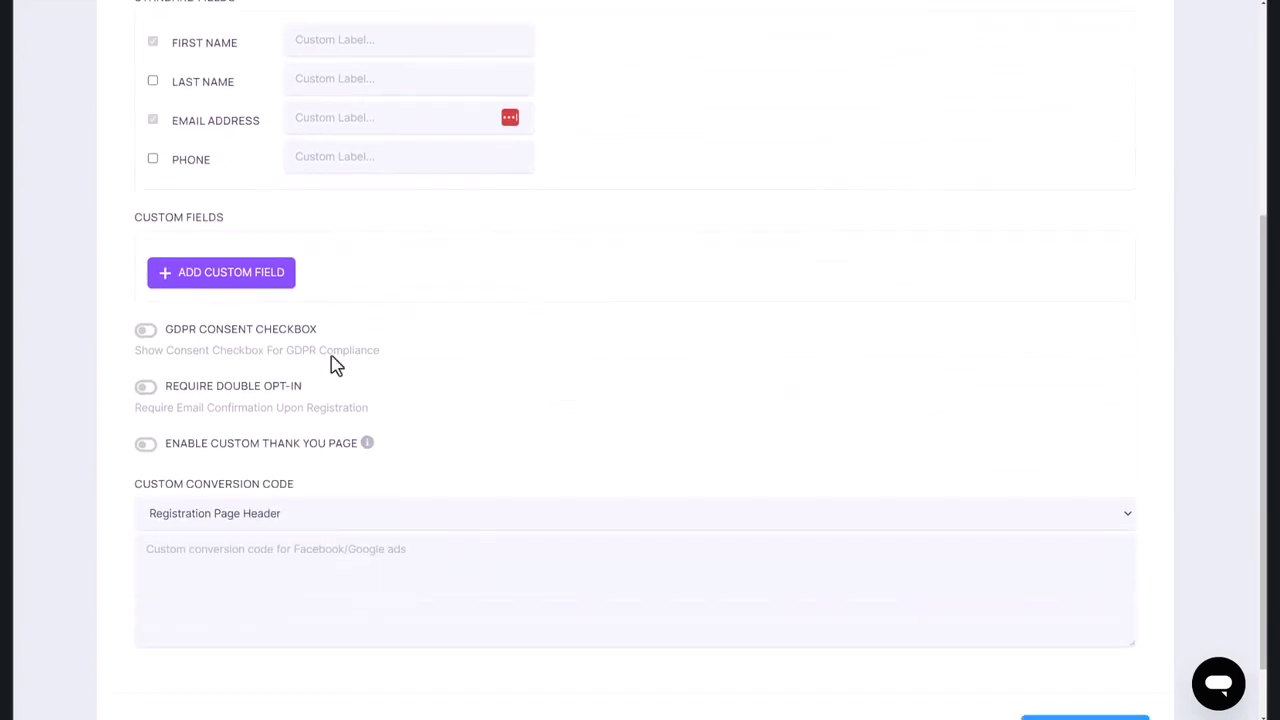
scroll(587, 262, up, 1)
scroll(587, 262, up, 5)
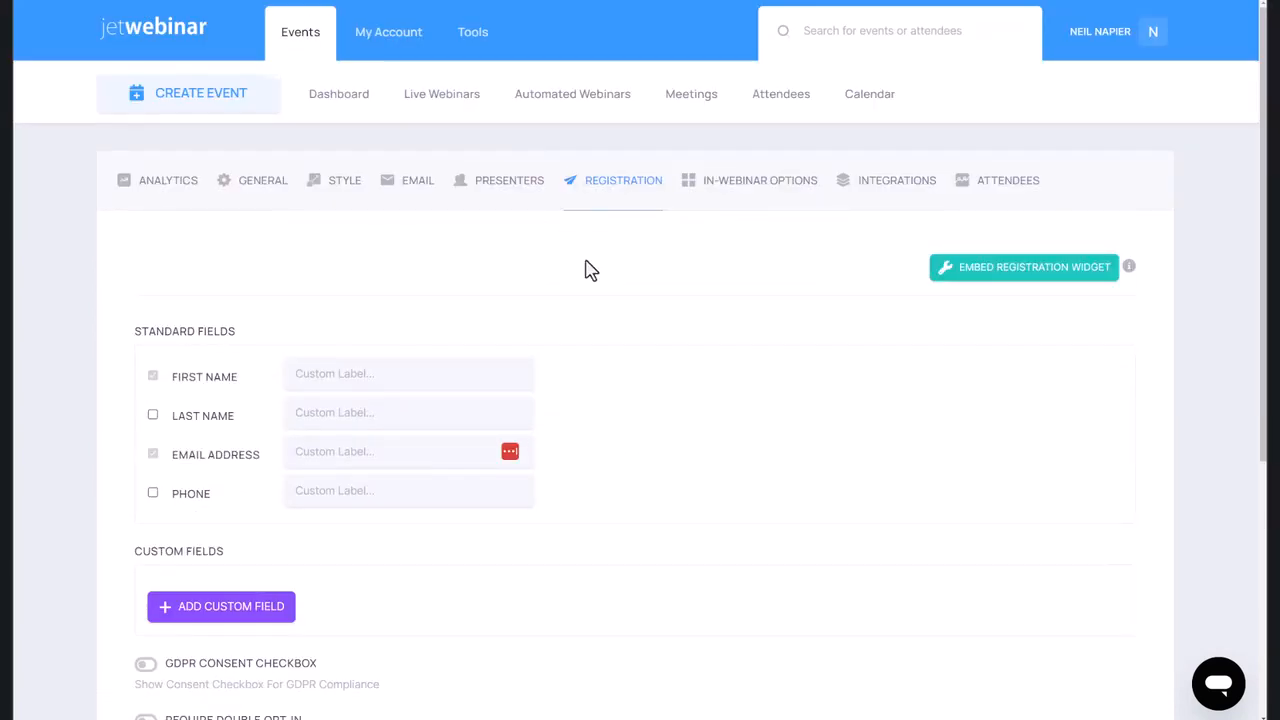
- Review the live webinar's in-webinar options, including the available chat moderation modes
click(745, 190)
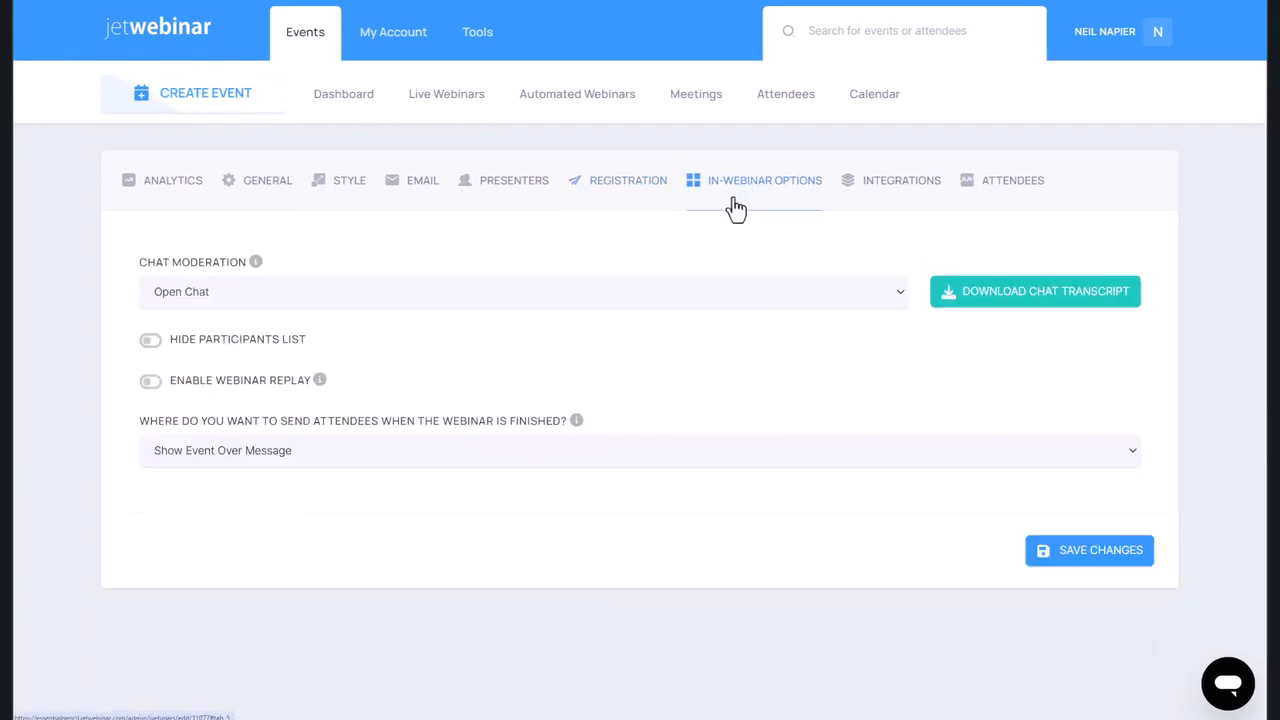
click(601, 298)
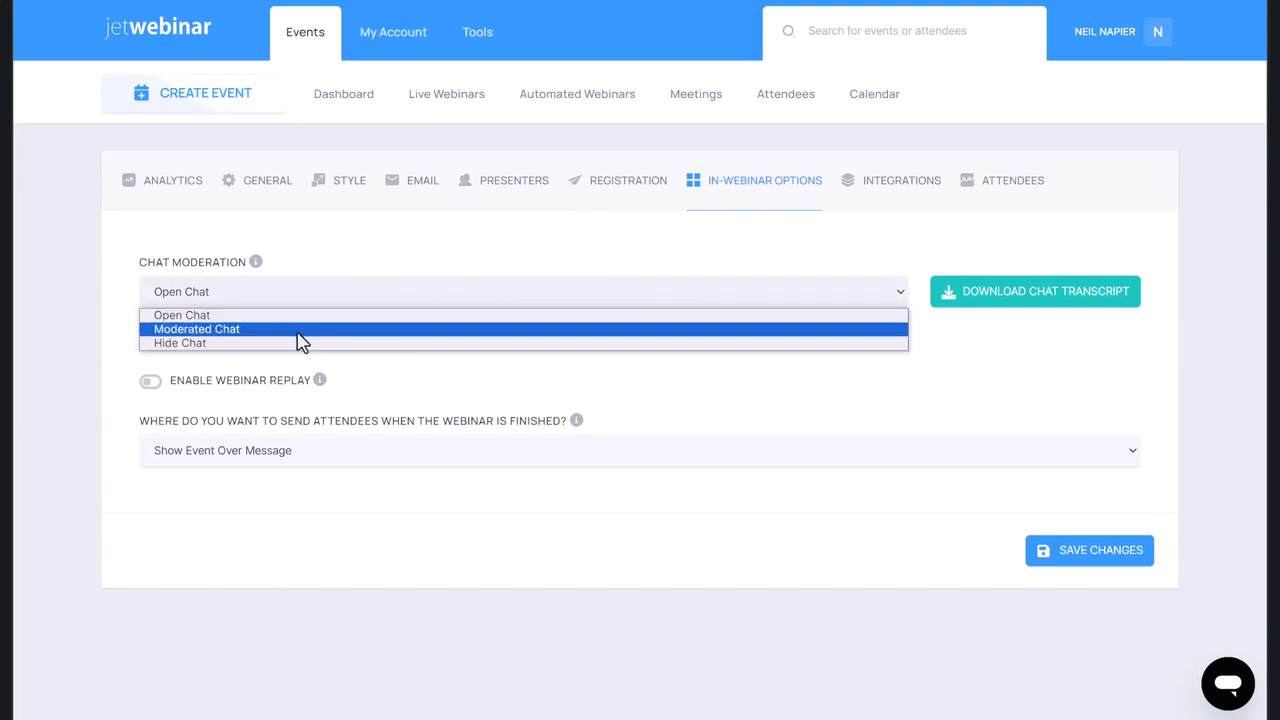
click(680, 409)
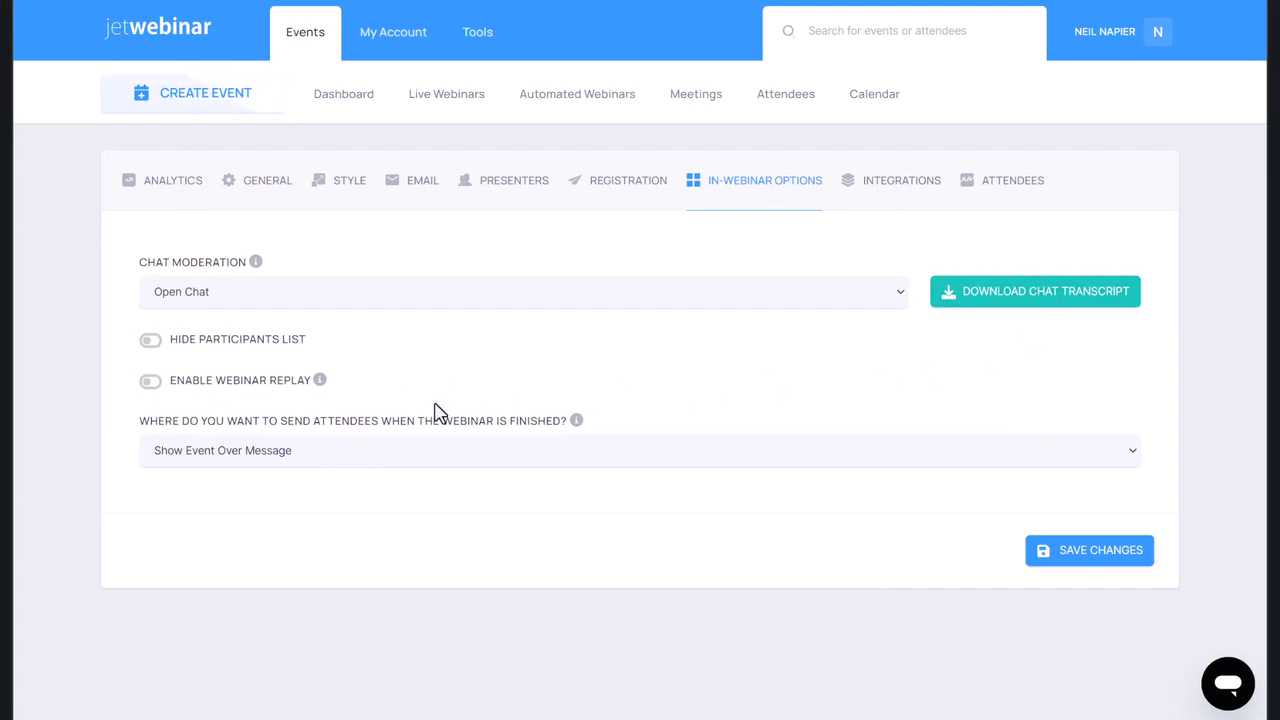
- Review the webinar's integration settings, including the available third-party integrations
click(893, 186)
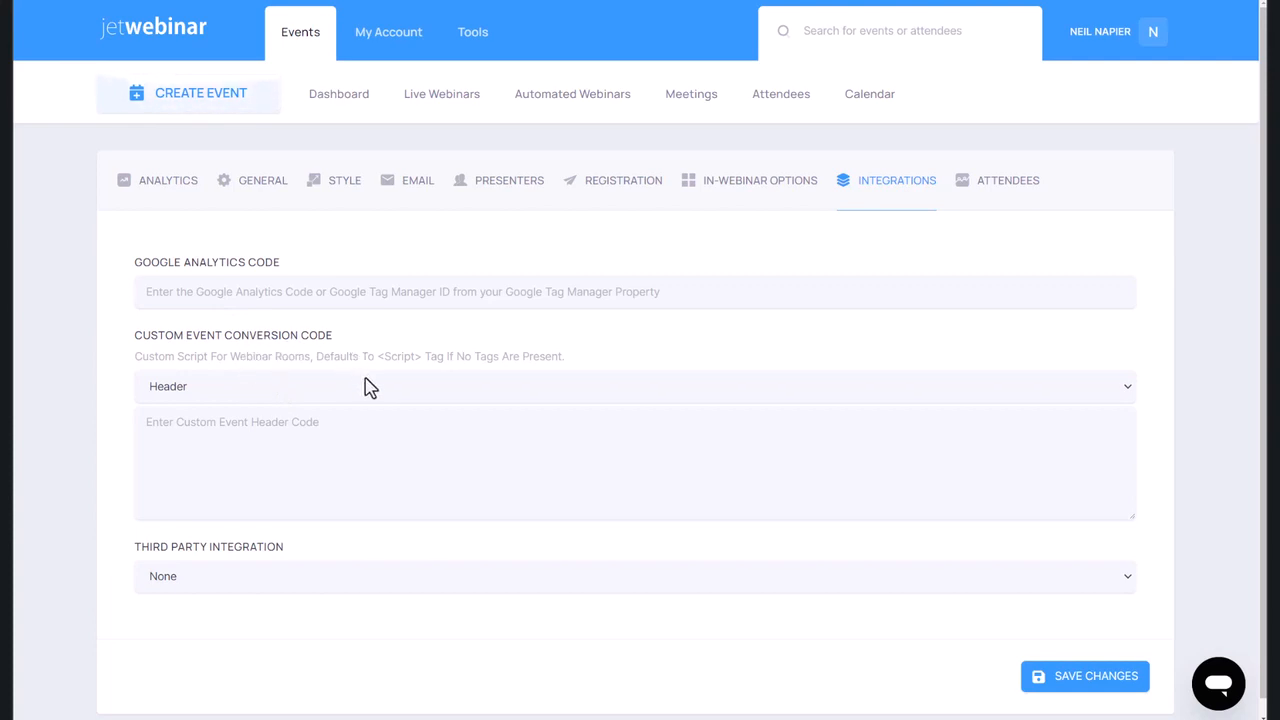
click(396, 578)
click(372, 666)
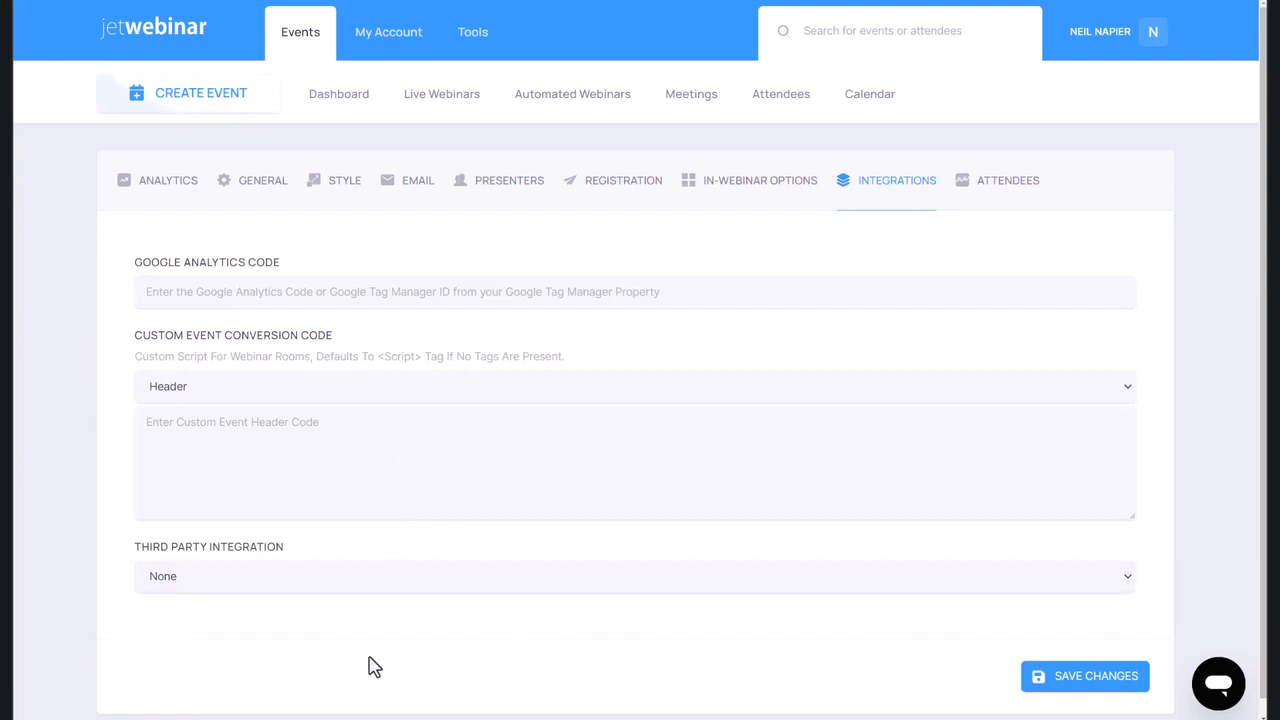
- Check the JetWebinar Demo attendee list, the poll results page and the event analytics
click(975, 199)
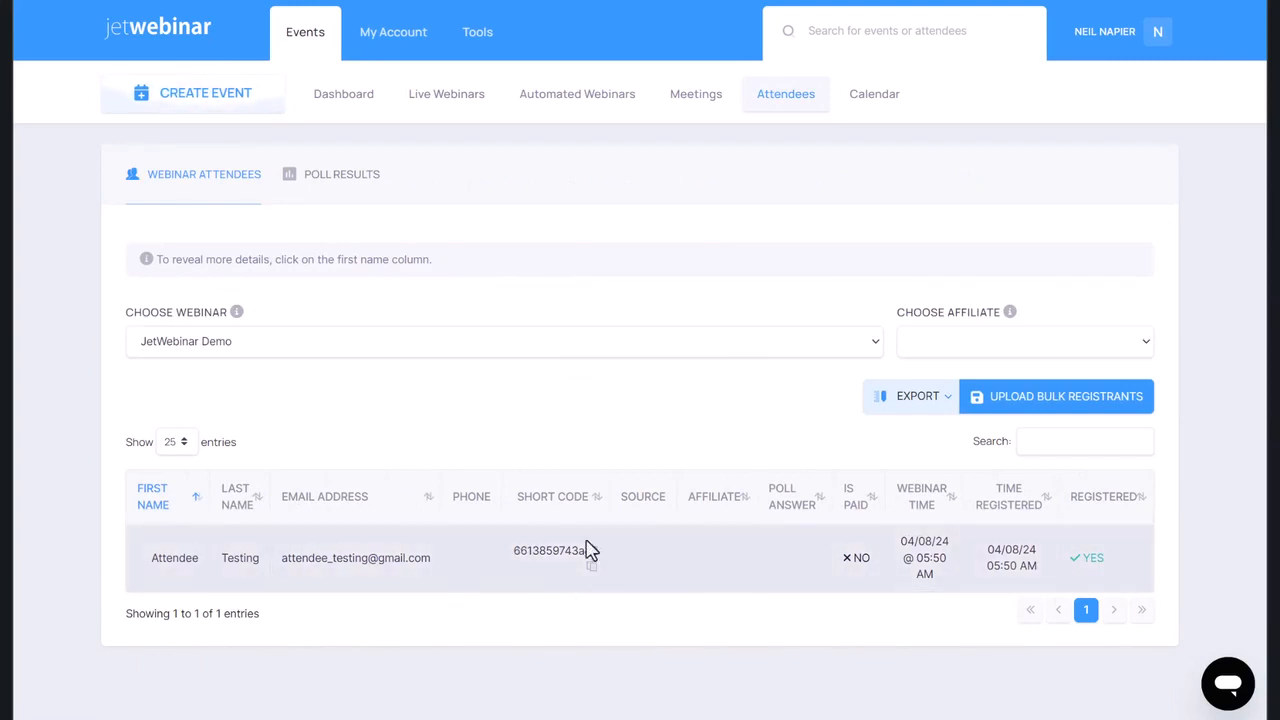
click(345, 200)
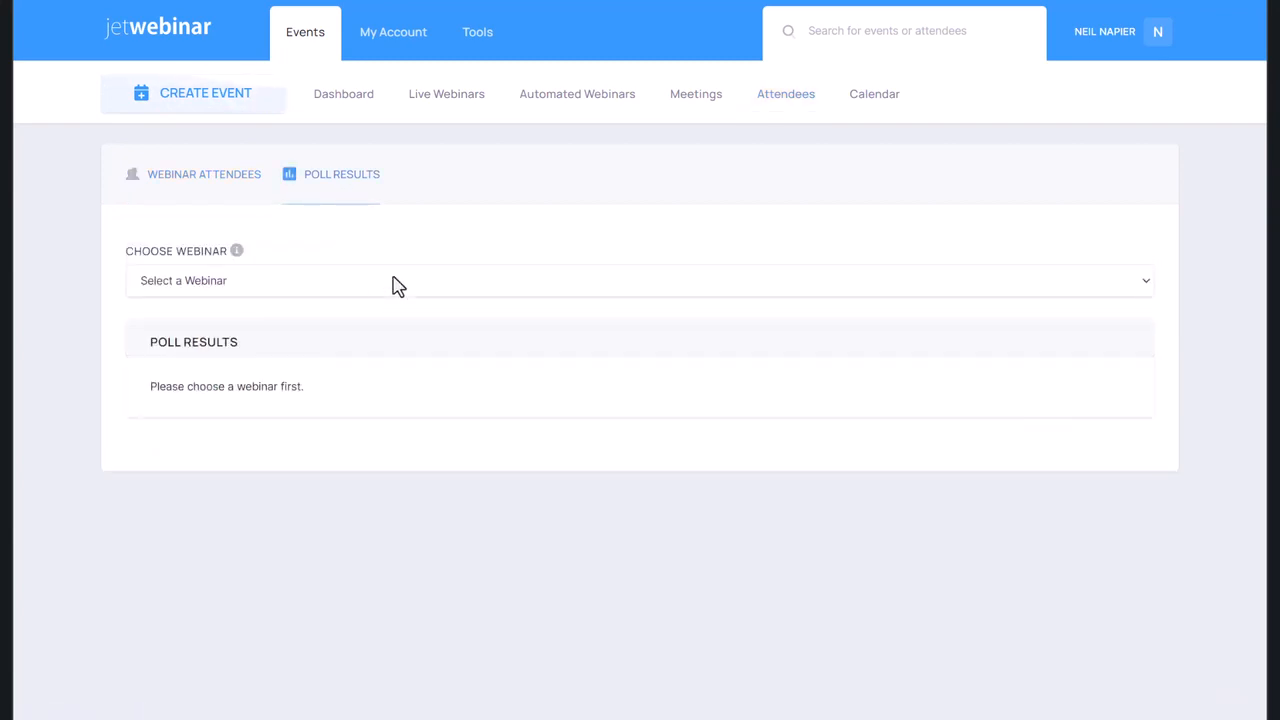
click(253, 180)
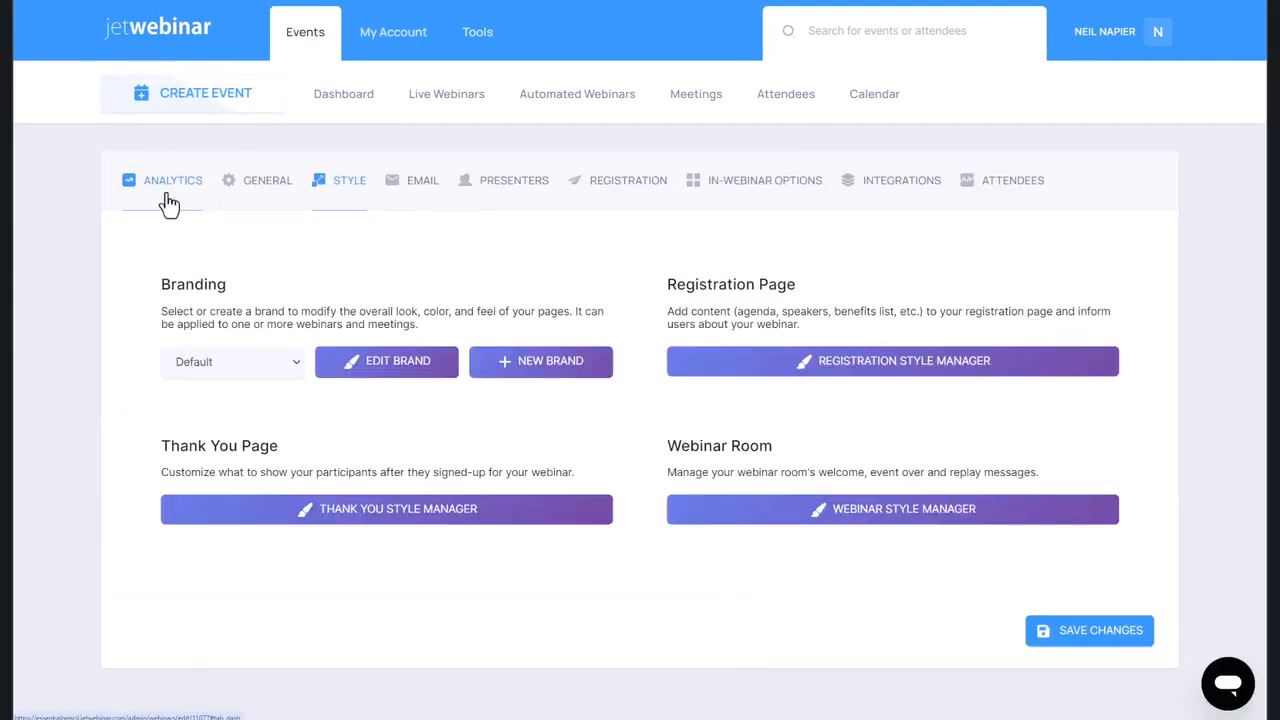
click(162, 192)
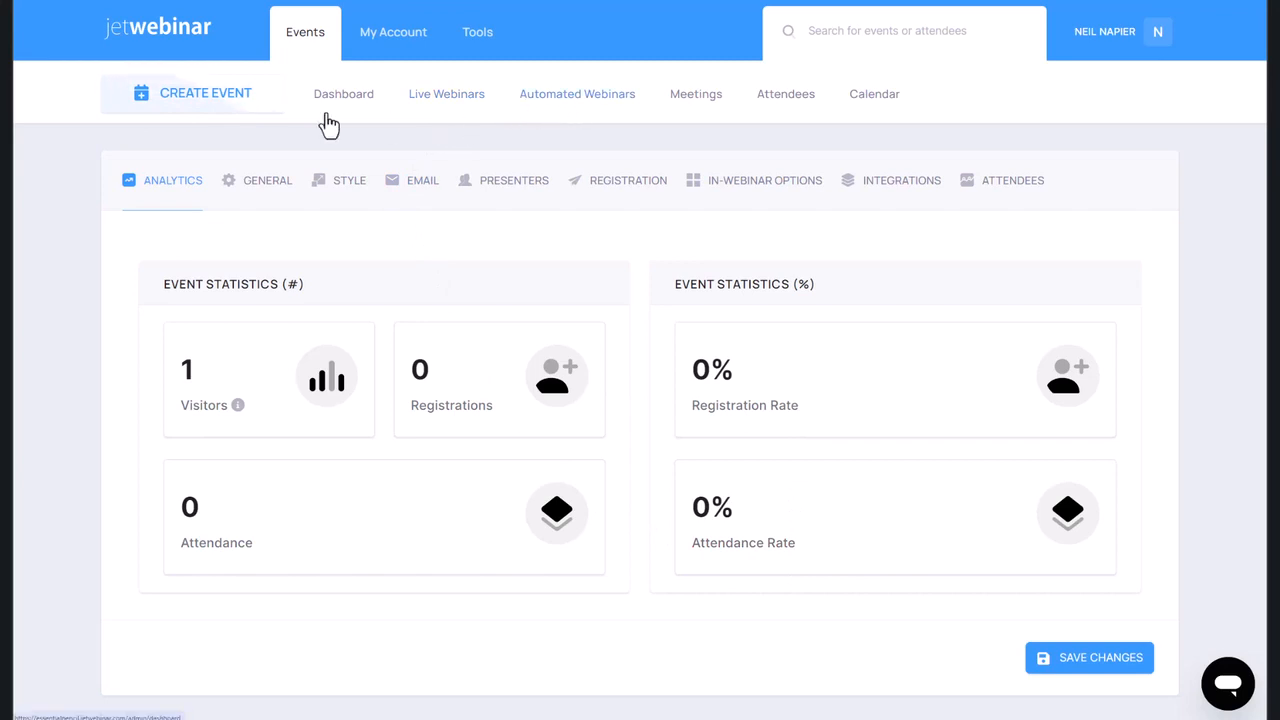
- Create an automated webinar titled "Automated JetWebinar Demo" with the schedule Run Instantly, and copy its attendee link
click(214, 110)
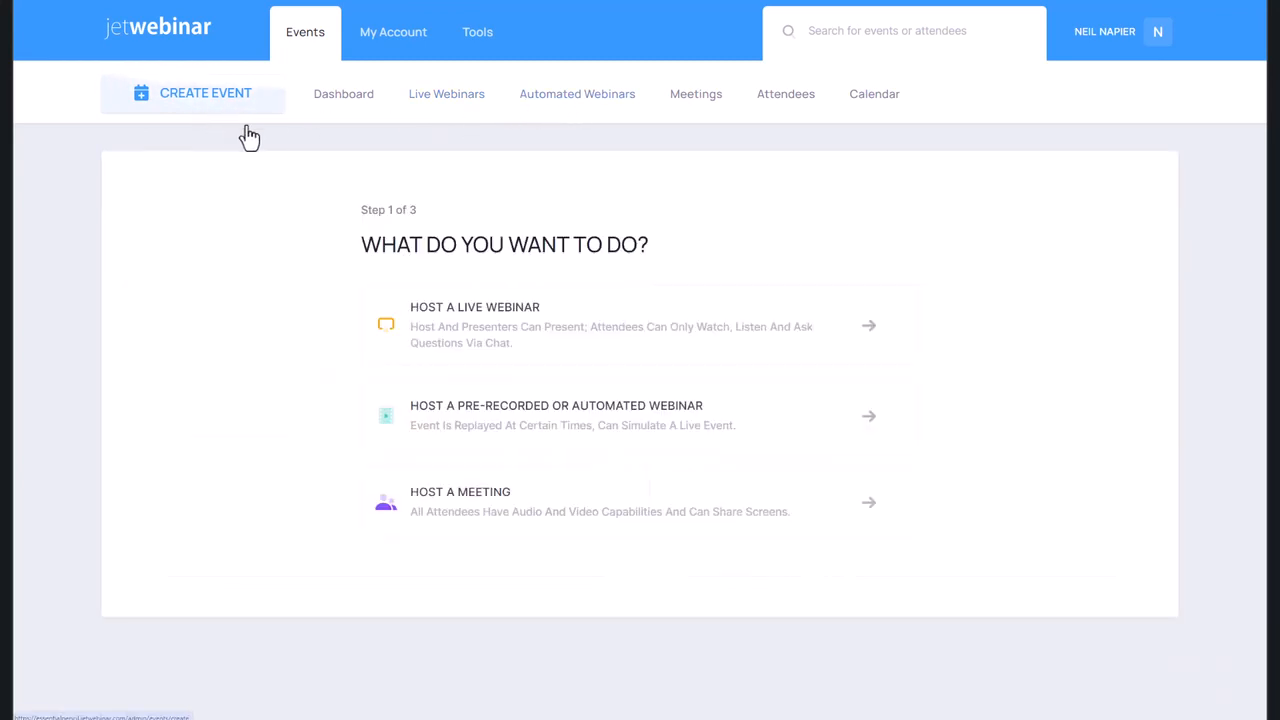
click(522, 422)
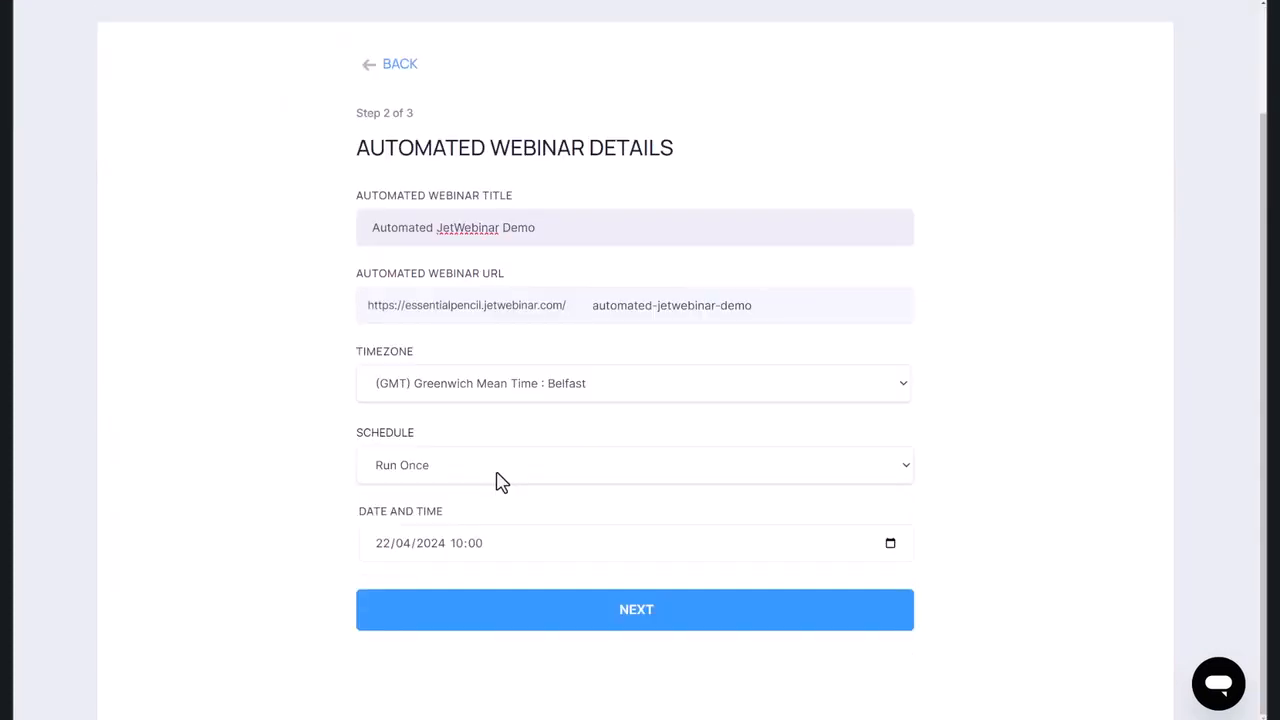
click(497, 474)
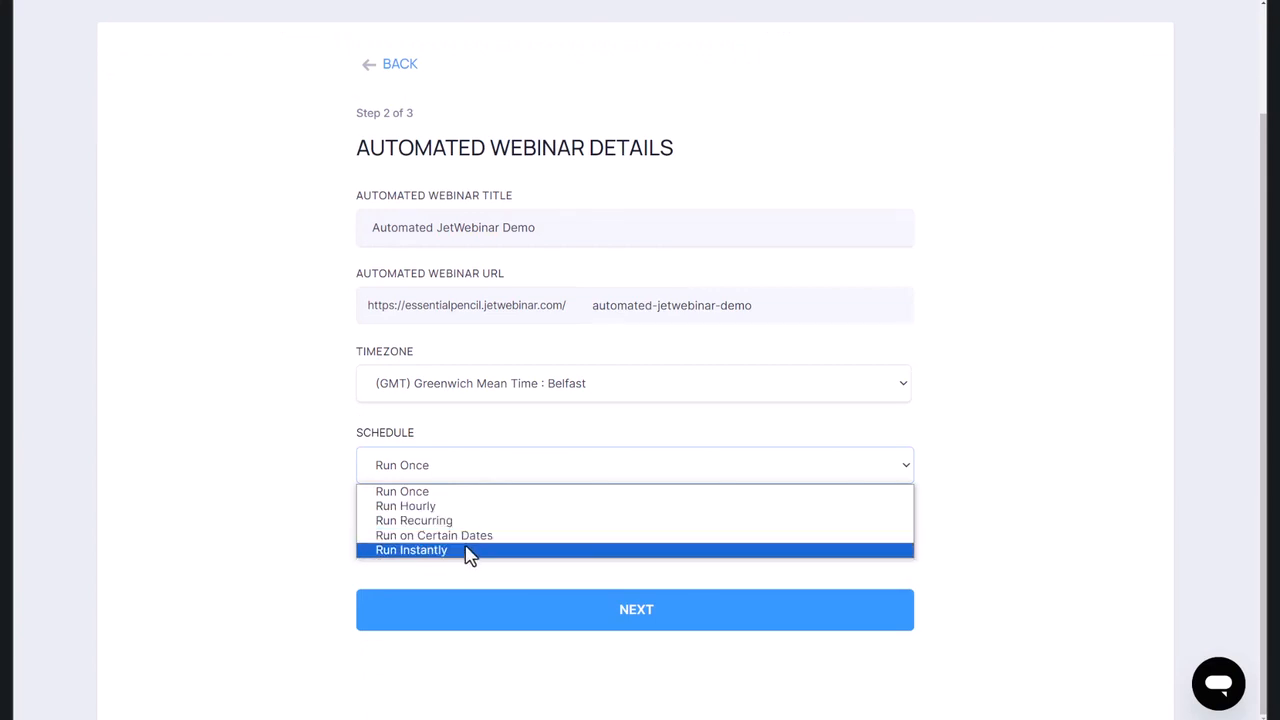
click(468, 551)
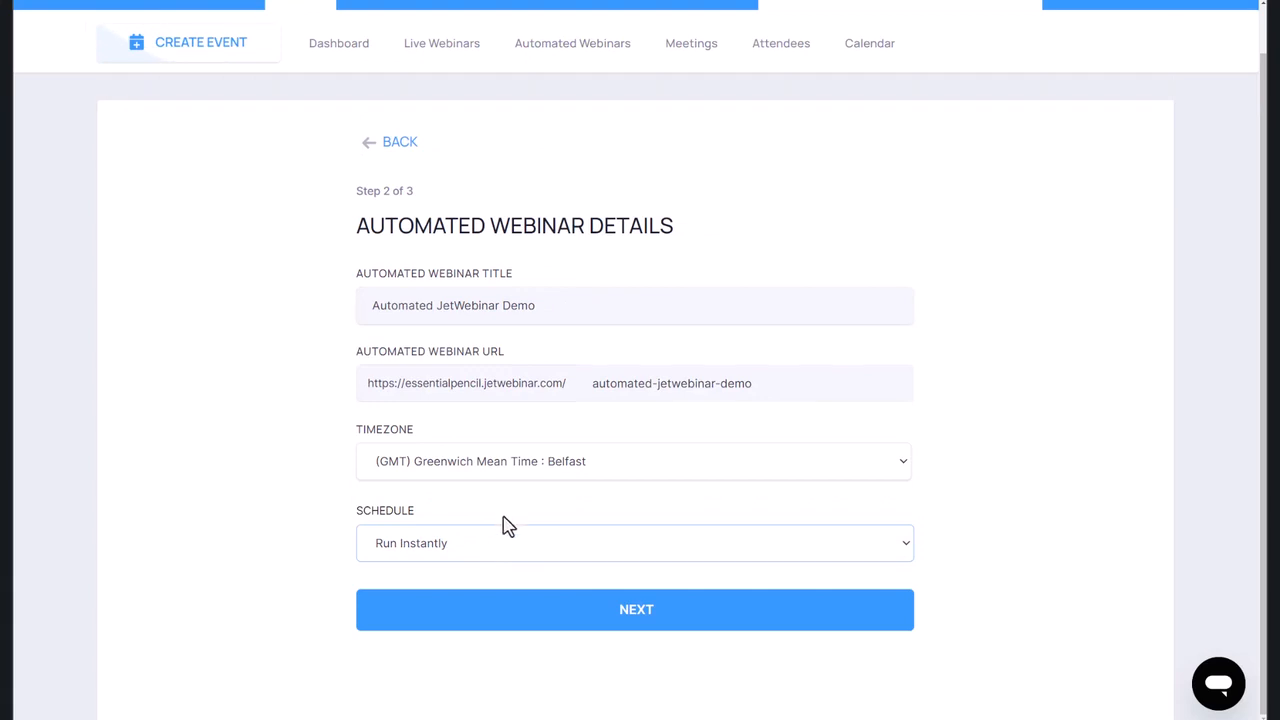
scroll(576, 572, up, 1)
scroll(583, 606, down, 1)
click(583, 621)
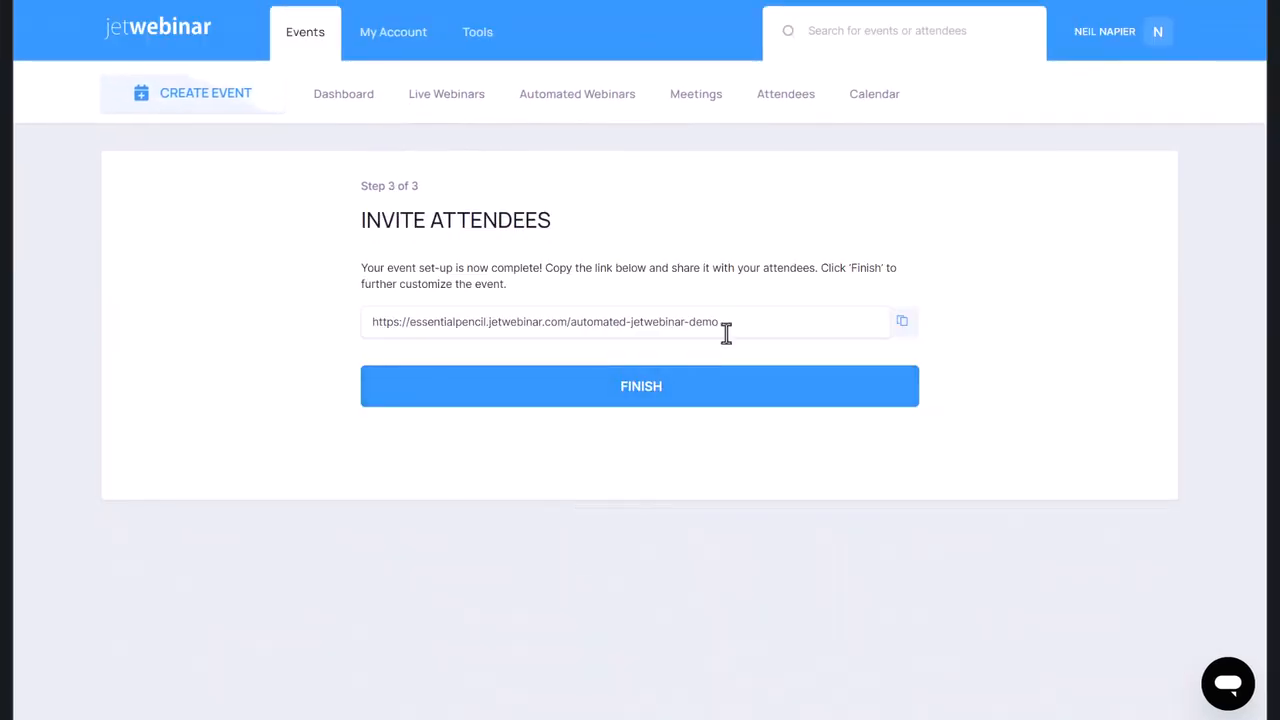
click(899, 324)
key(ctrl+t)
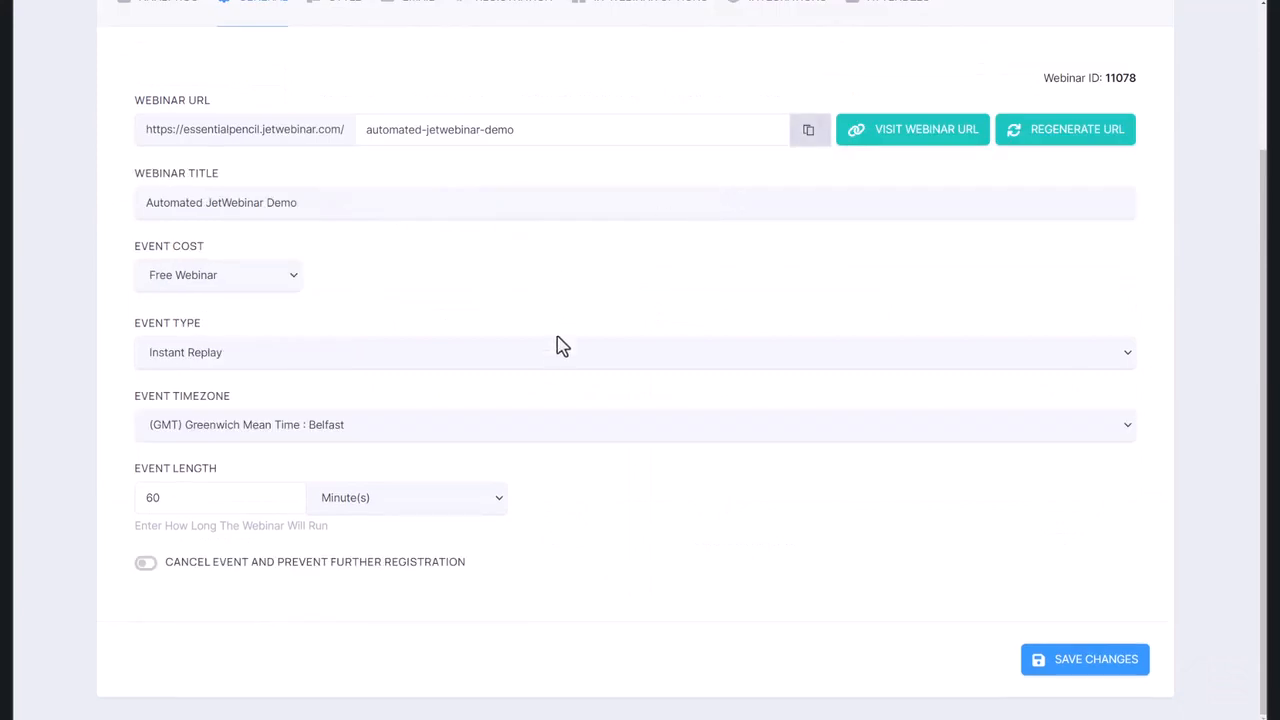
- Look through the automated webinar's general, style, email and registration settings
scroll(531, 380, up, 3)
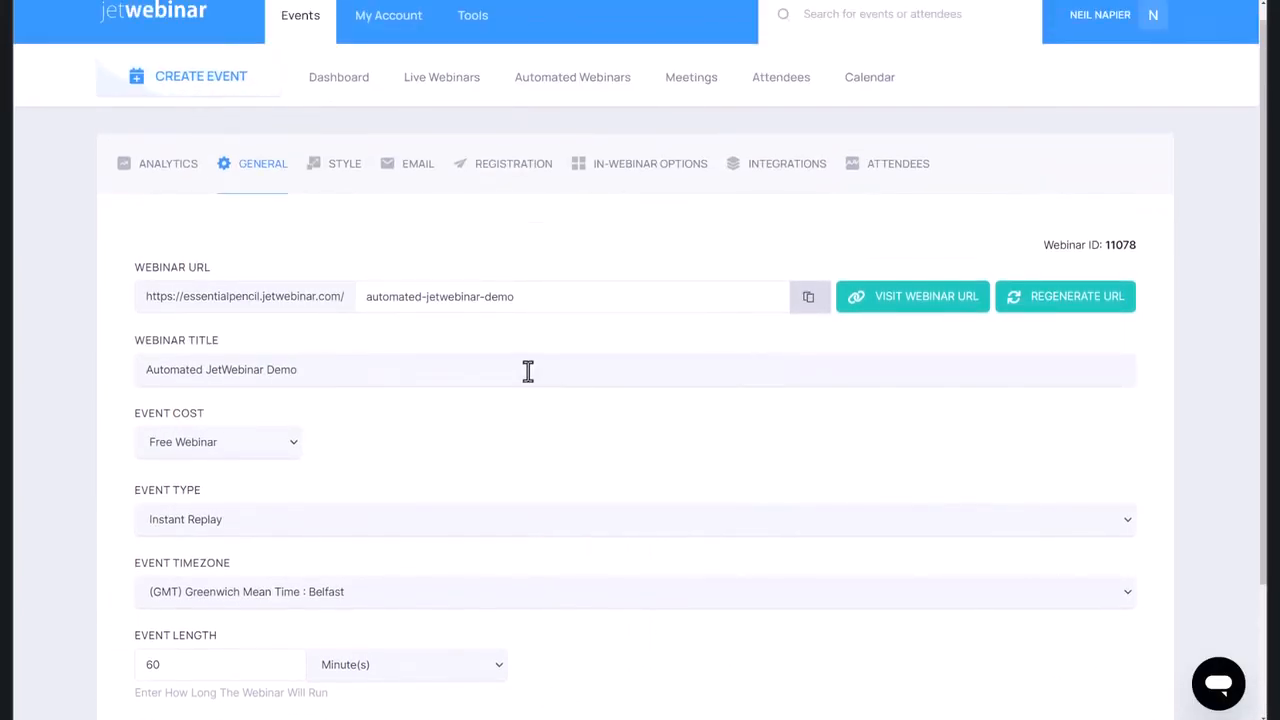
scroll(314, 209, up, 1)
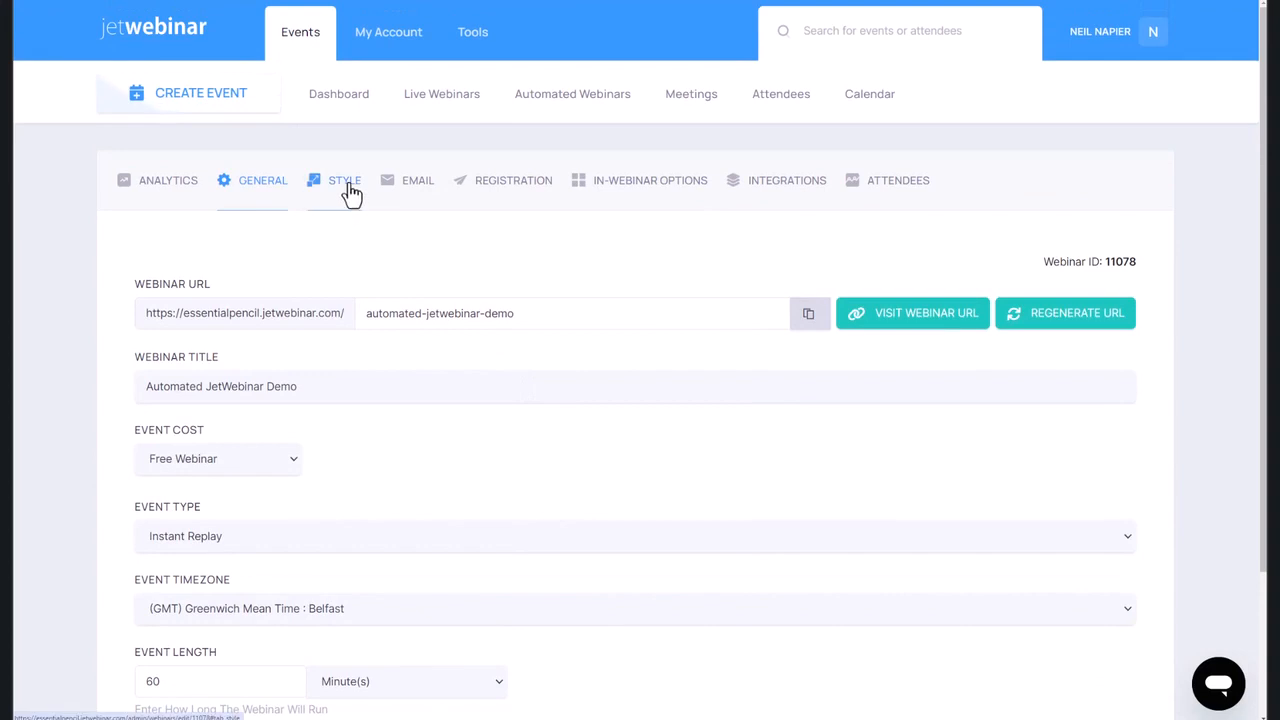
click(350, 190)
click(410, 190)
click(517, 190)
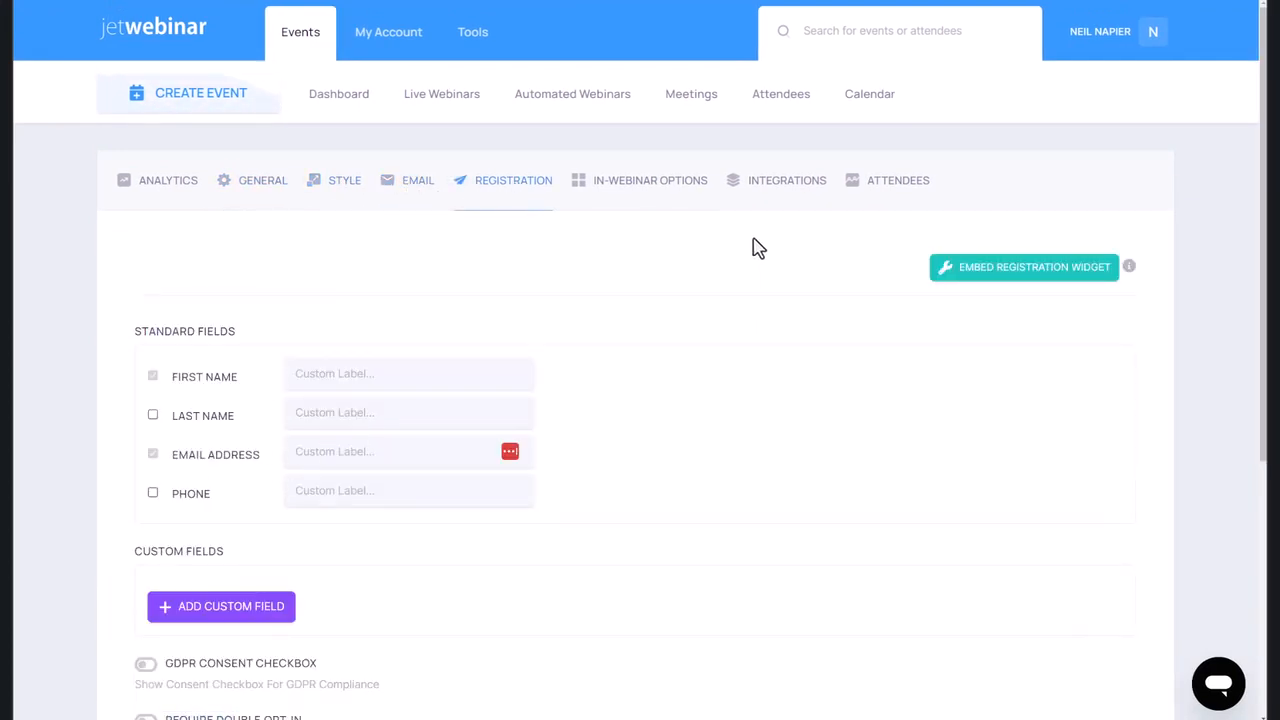
- In the in-webinar options, choose EssentialPencil-Webinar as the automated webinar video
click(687, 195)
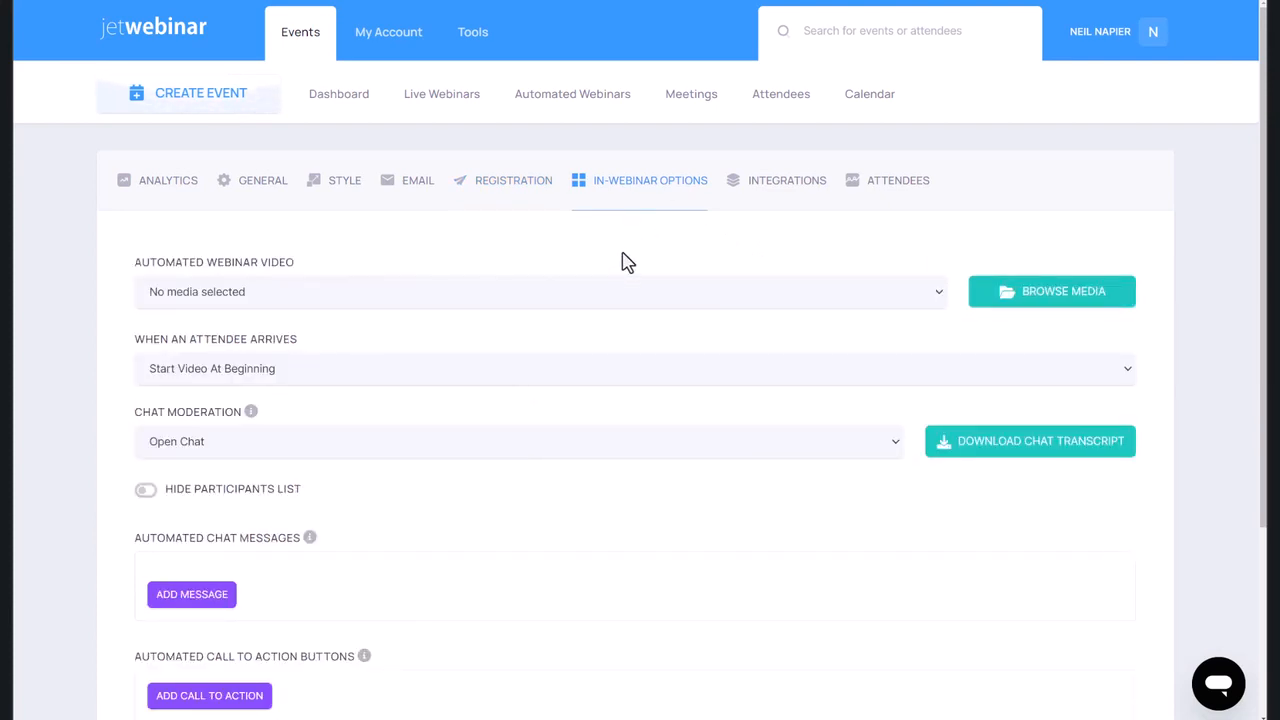
click(519, 294)
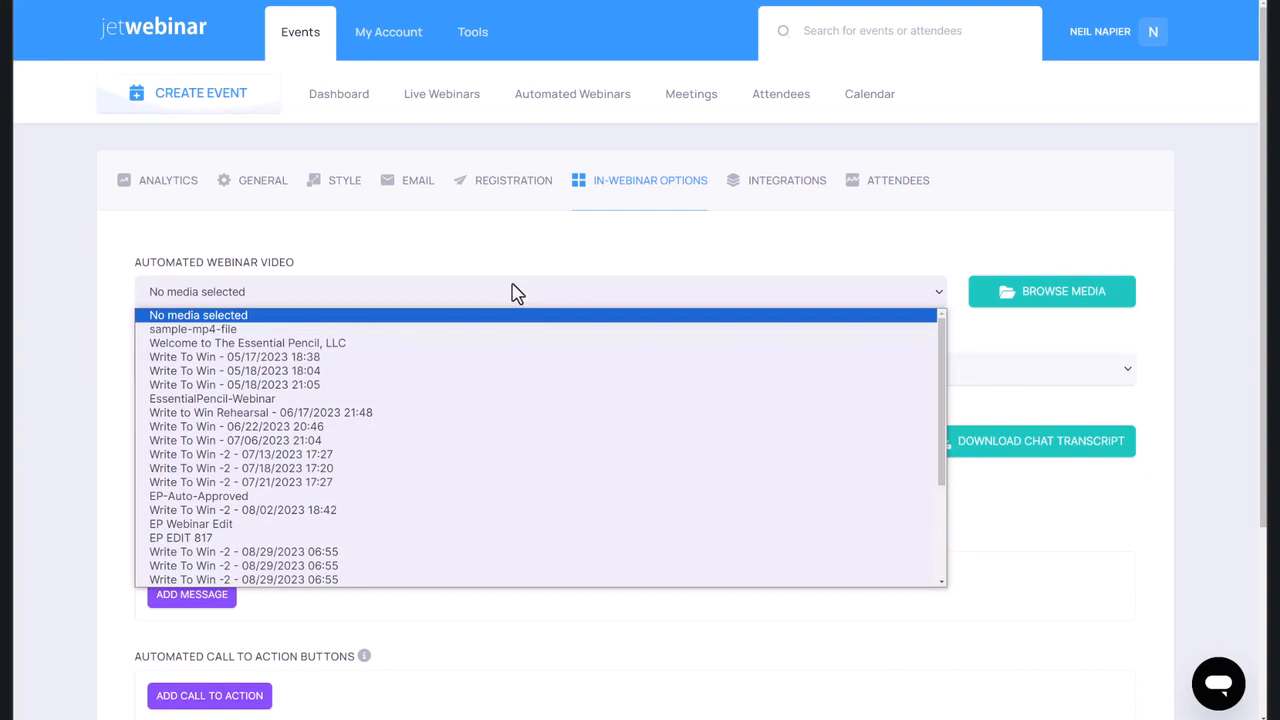
click(412, 400)
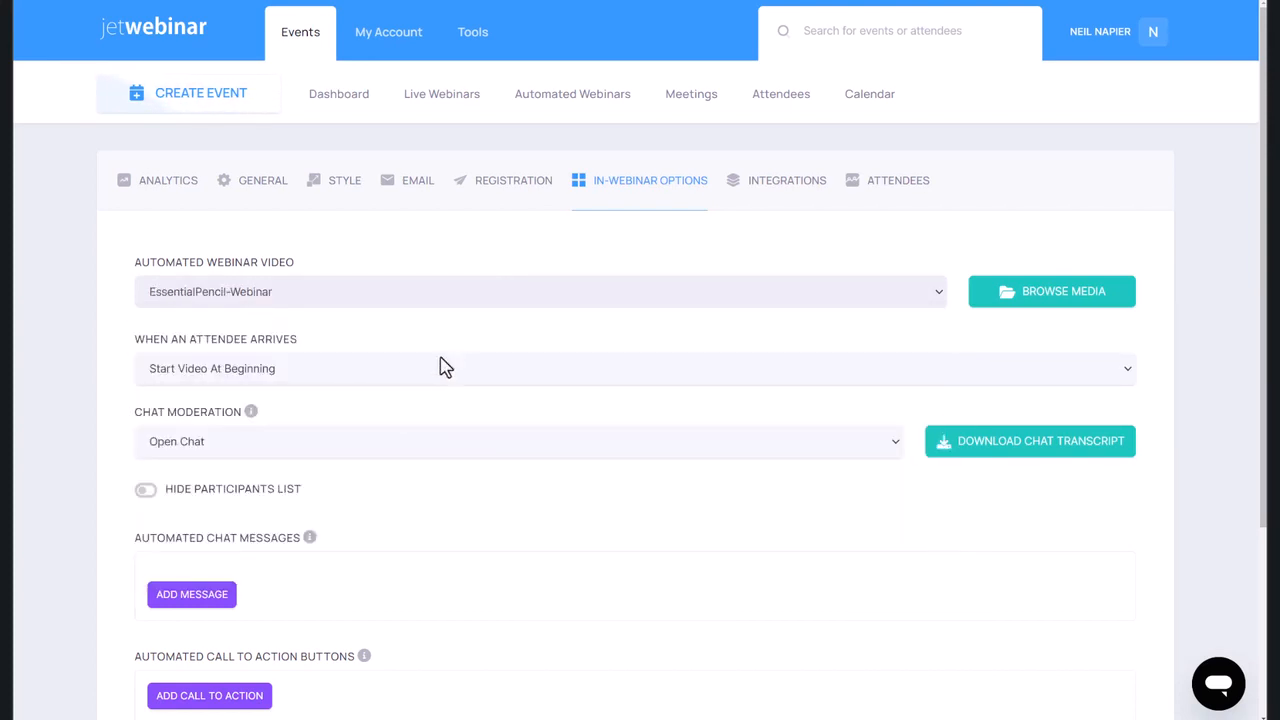
- Set arriving attendees to Start Video At Drop In Point and turn on hiding the participants list
scroll(452, 400, down, 1)
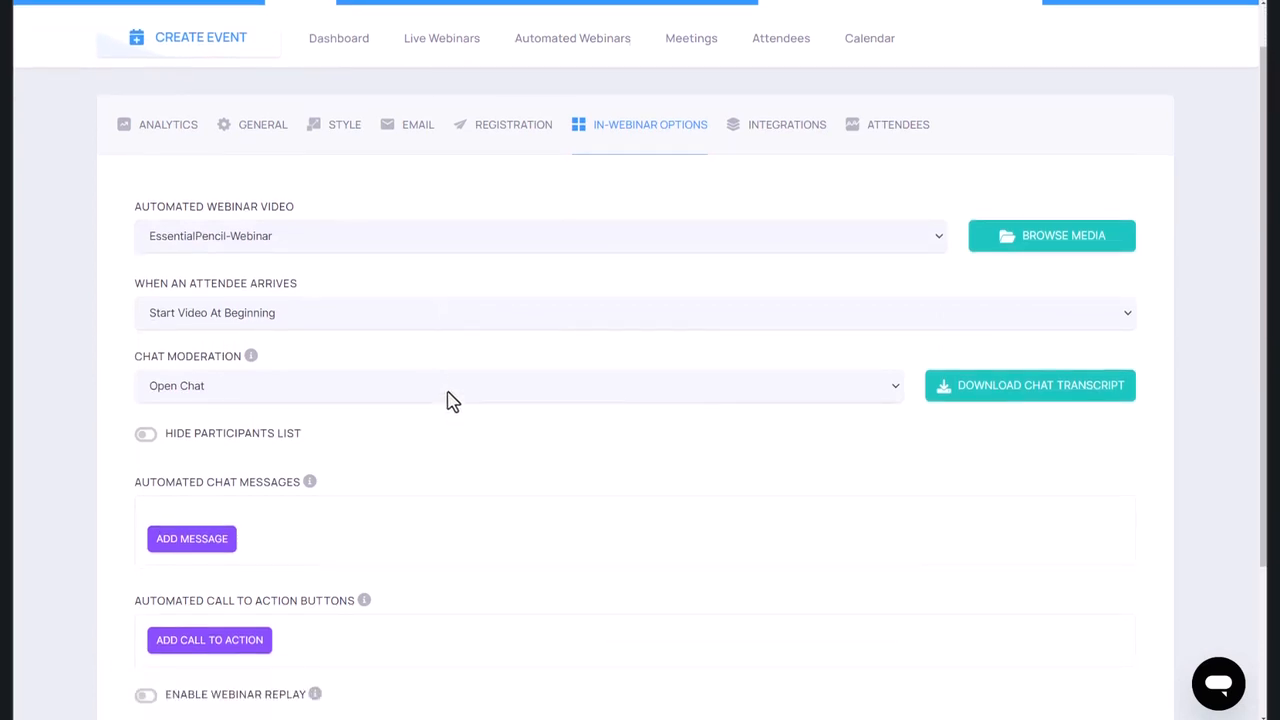
click(424, 323)
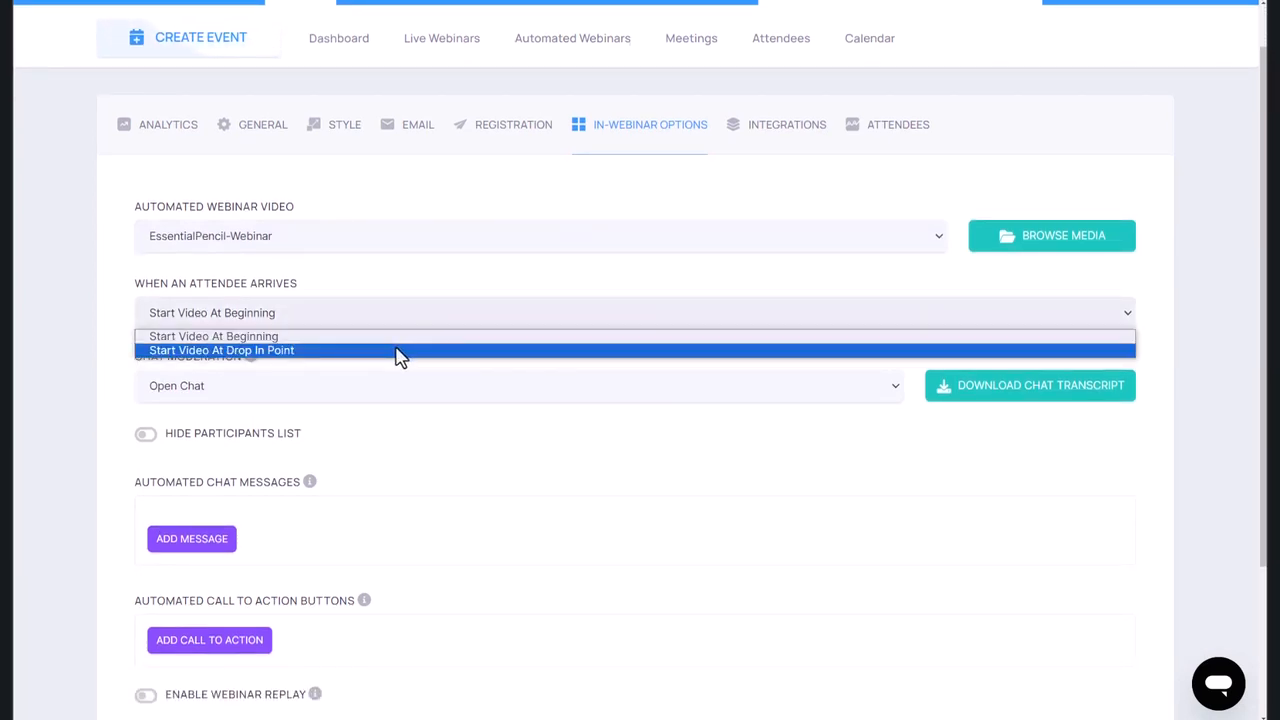
click(399, 352)
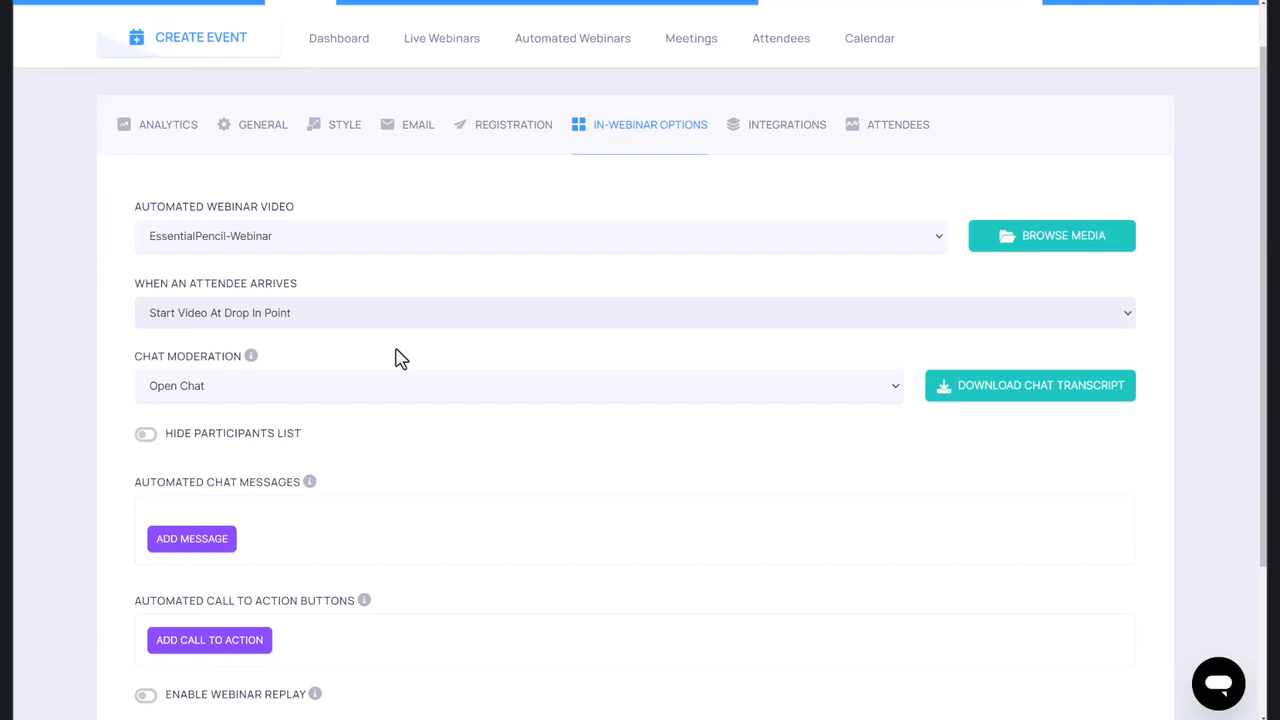
scroll(277, 489, down, 1)
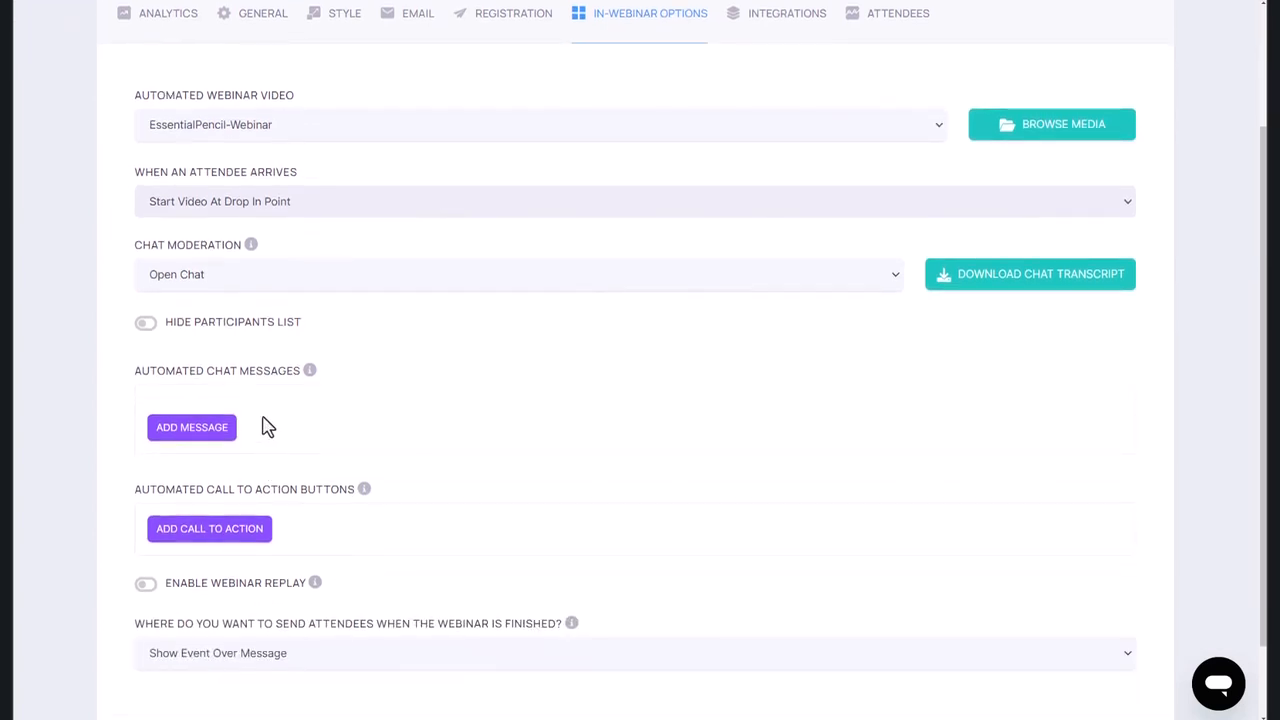
click(147, 326)
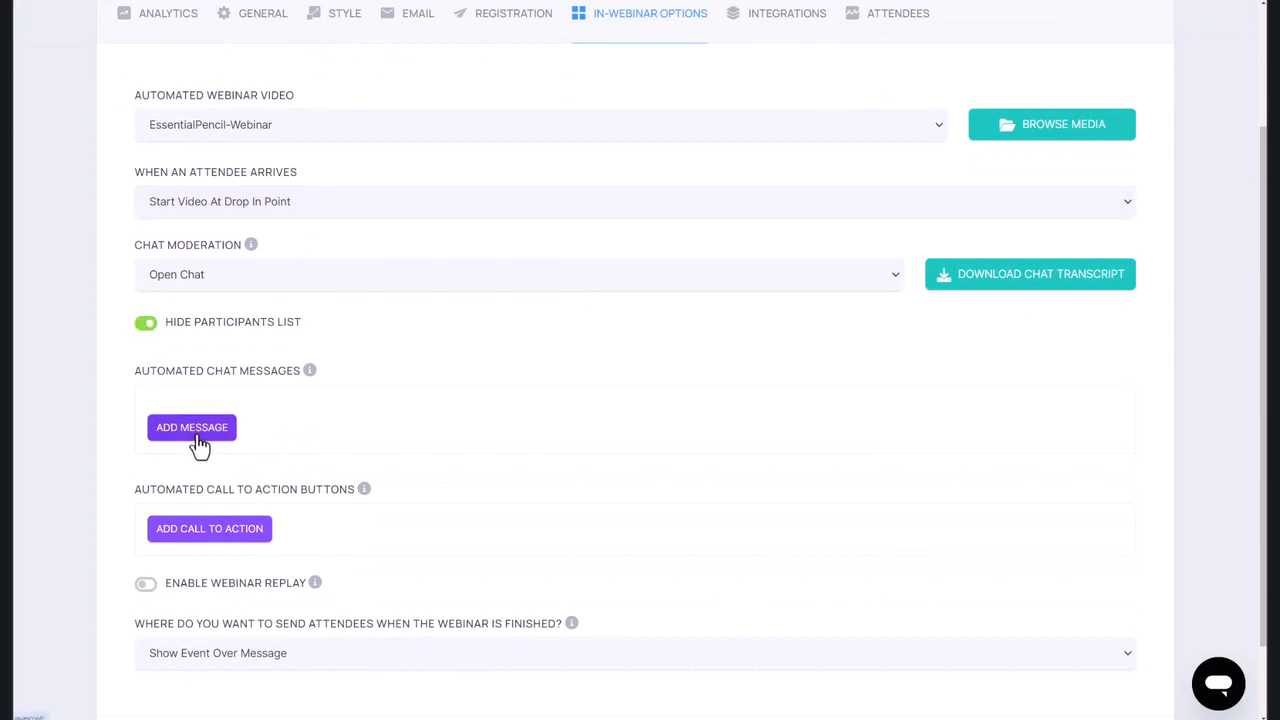
- Add a blank automated chat message and a blank call to action, and view the call to action's visibility durations
click(195, 430)
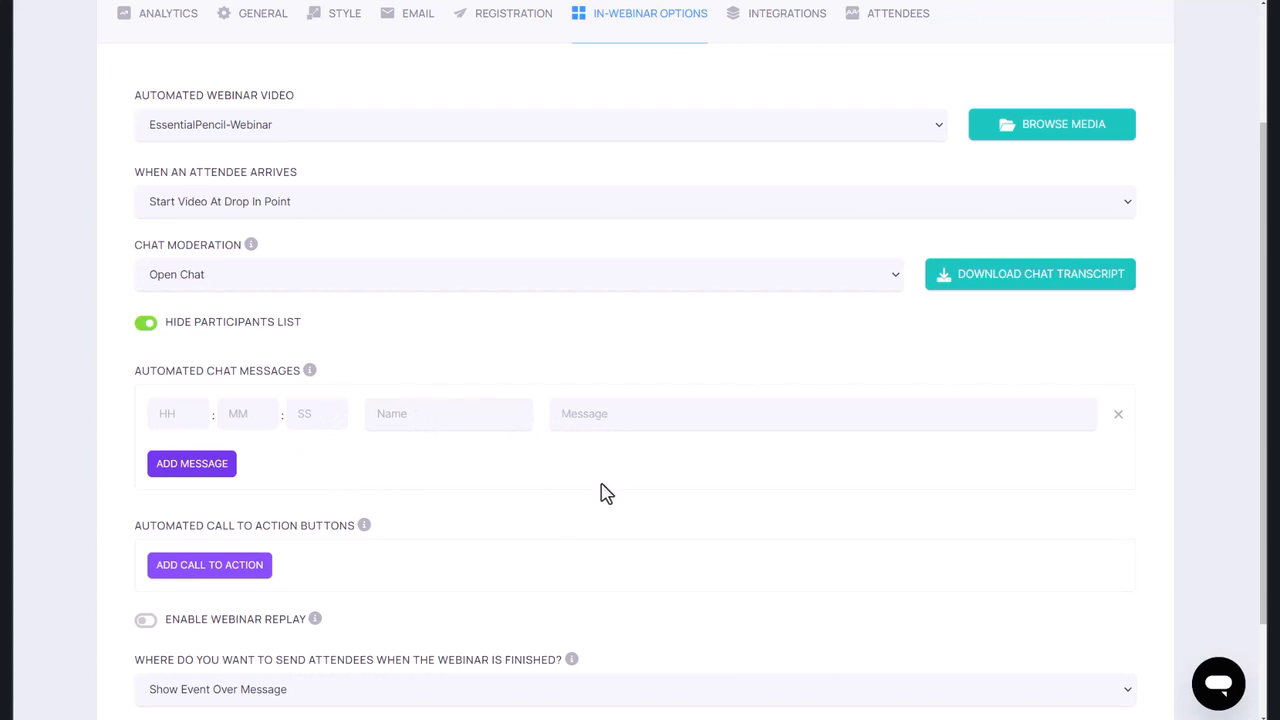
scroll(592, 497, down, 1)
click(193, 456)
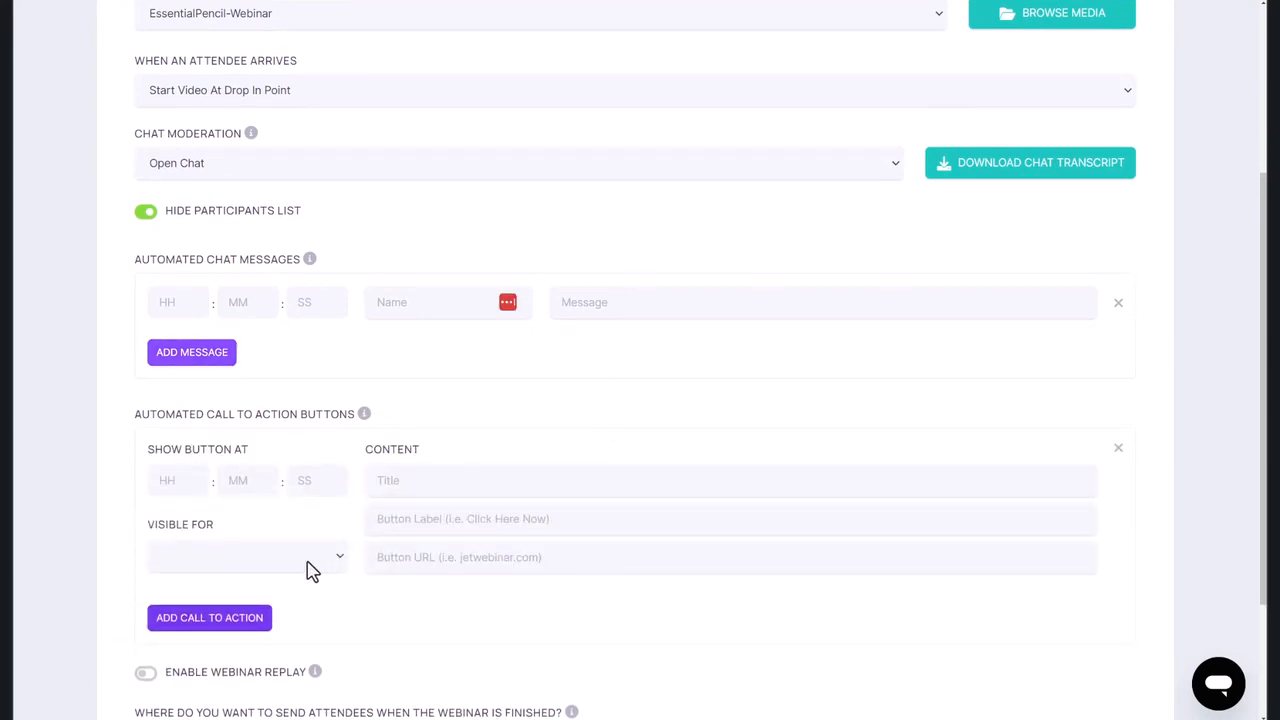
click(309, 568)
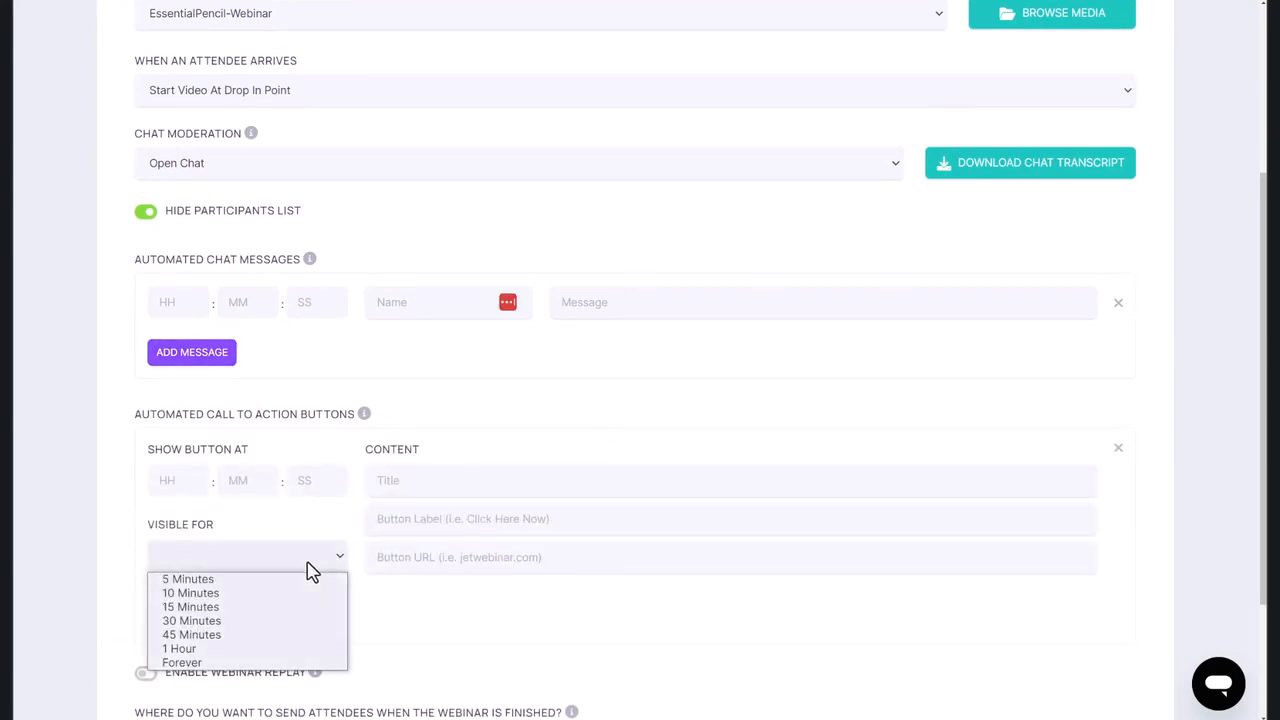
click(422, 613)
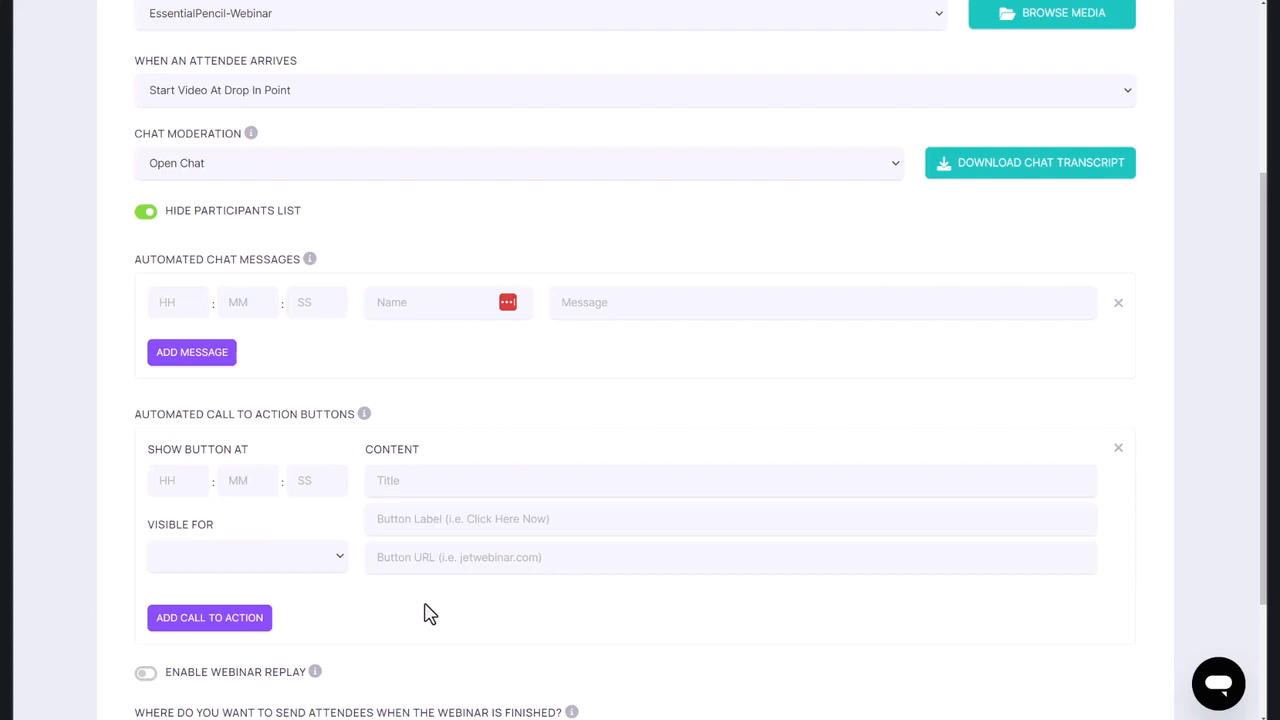
- Set attendees to be sent to Redirect To URL when the automated webinar is finished
scroll(434, 600, down, 3)
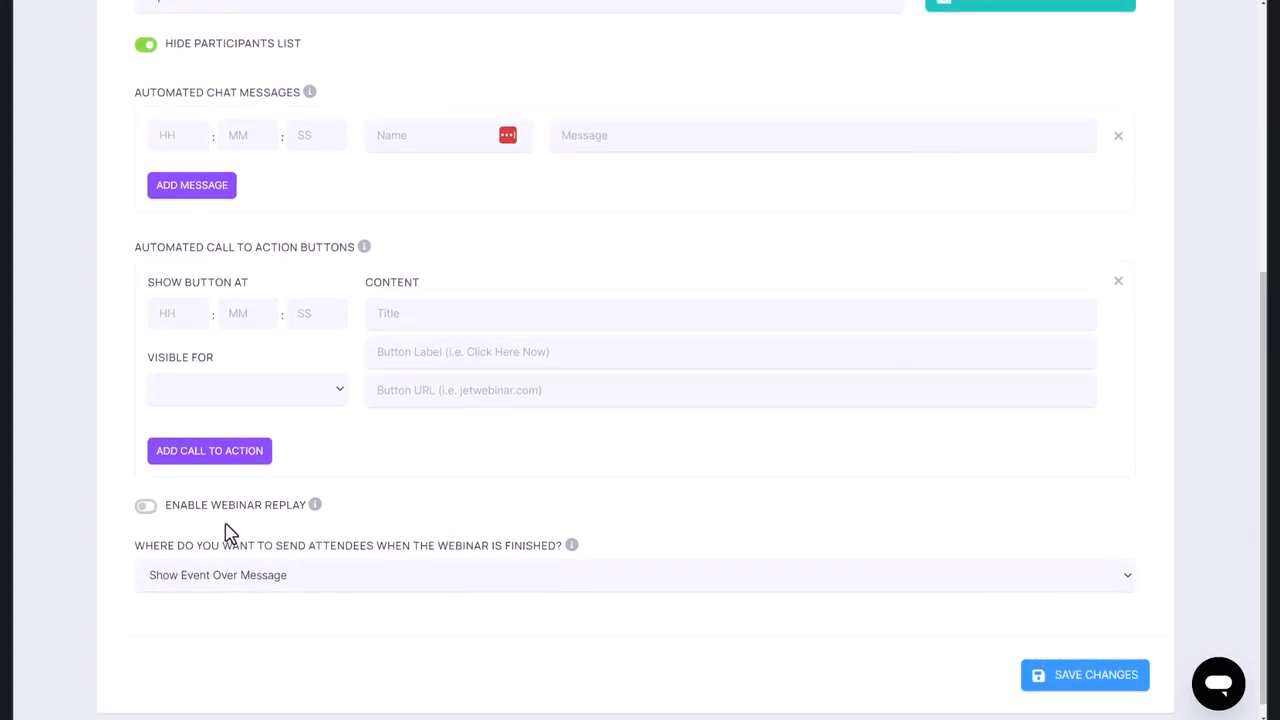
click(280, 584)
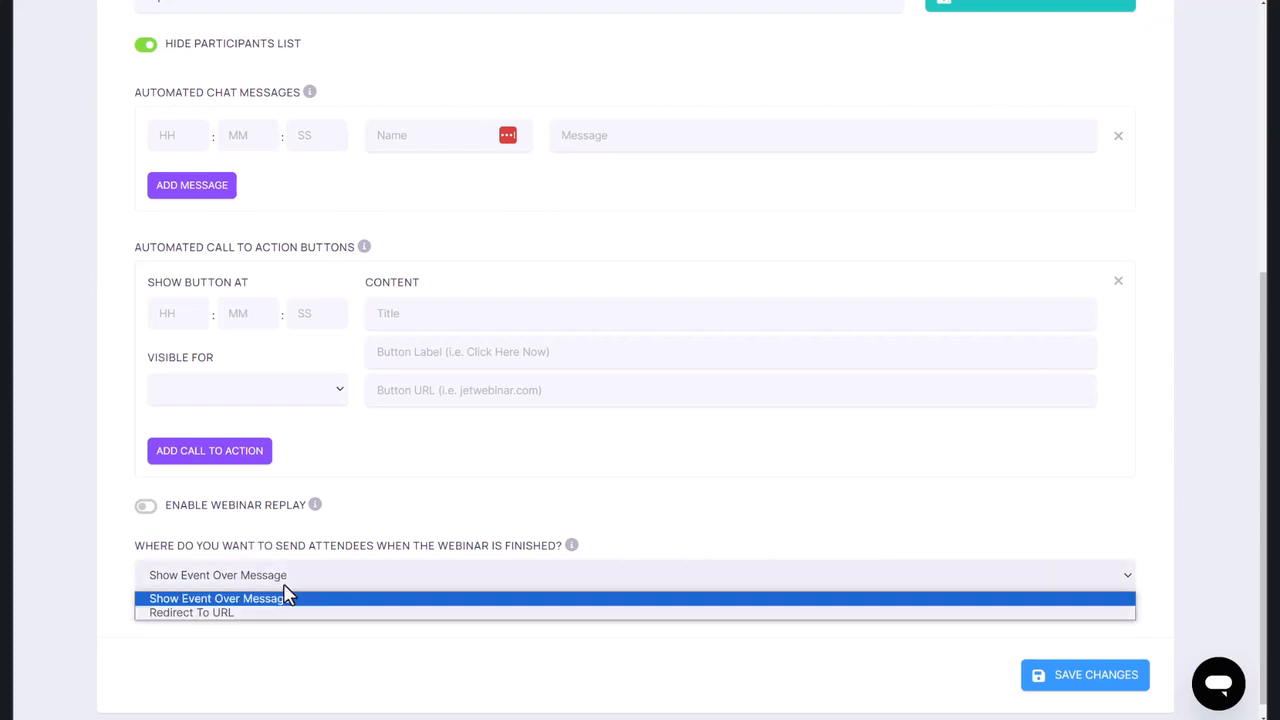
click(283, 613)
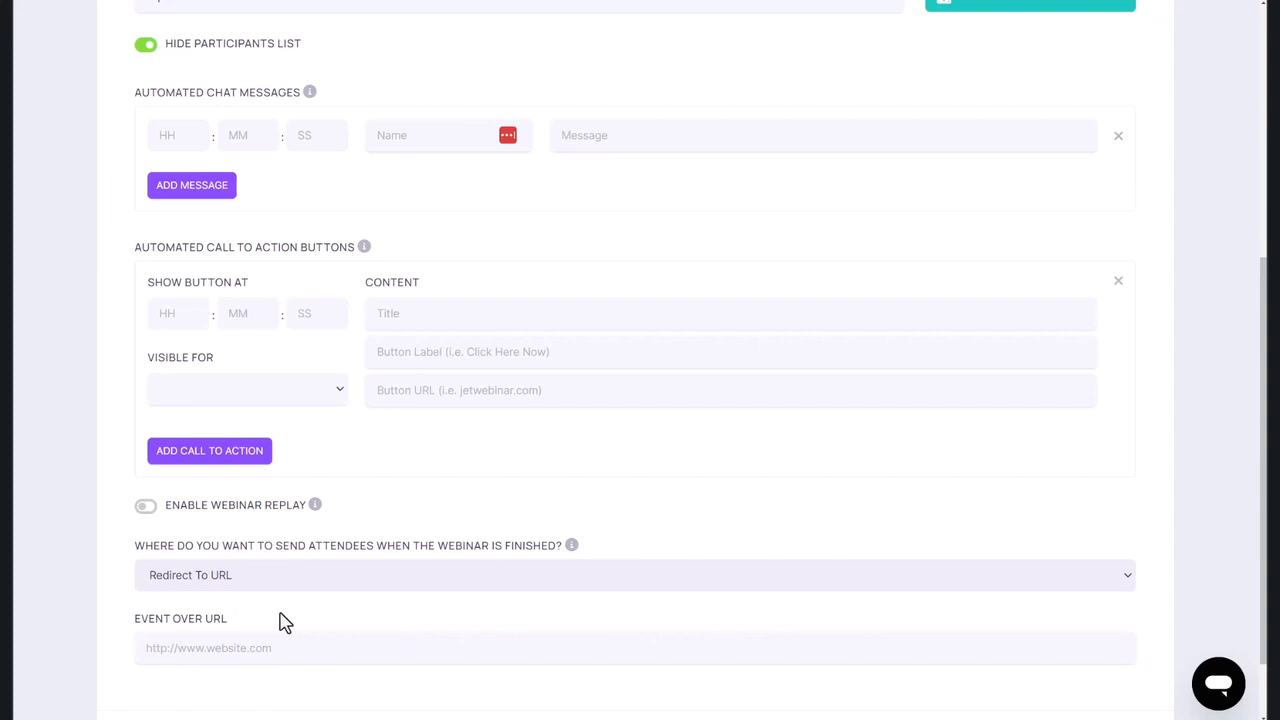
scroll(297, 614, down, 1)
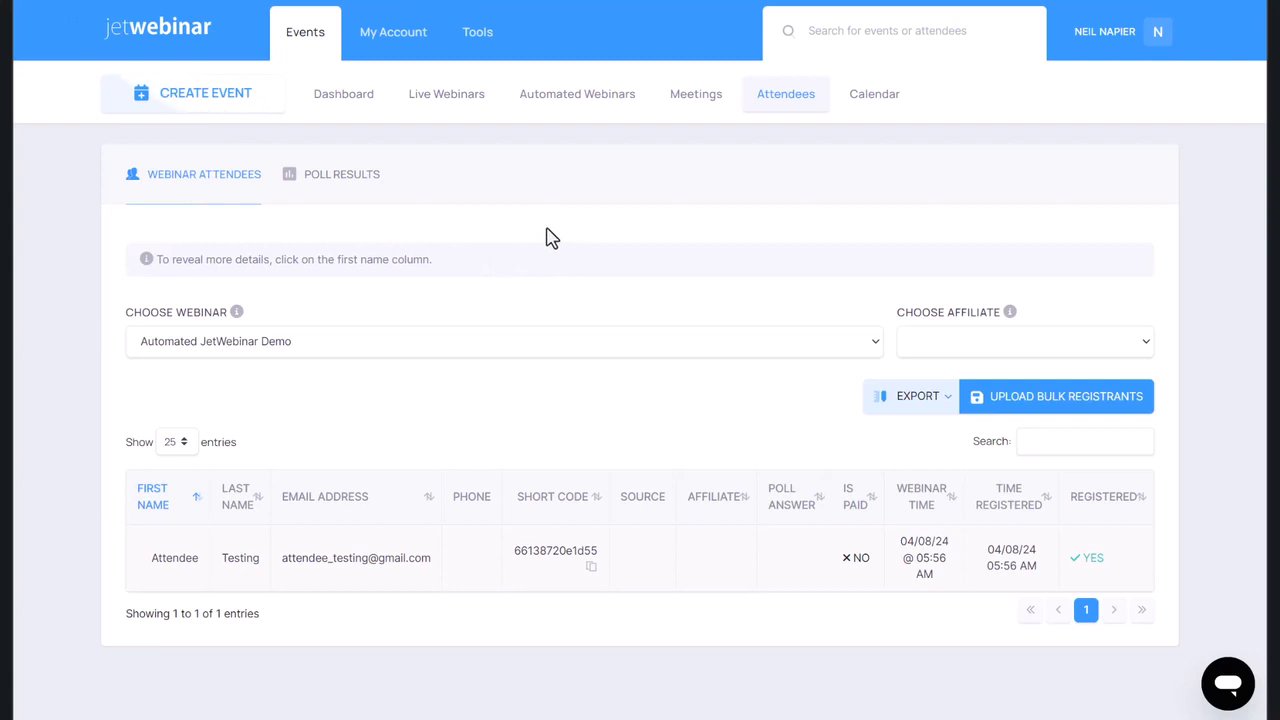
- Look through the events calendar for April 2024 and view the events scheduled on April 22
click(869, 113)
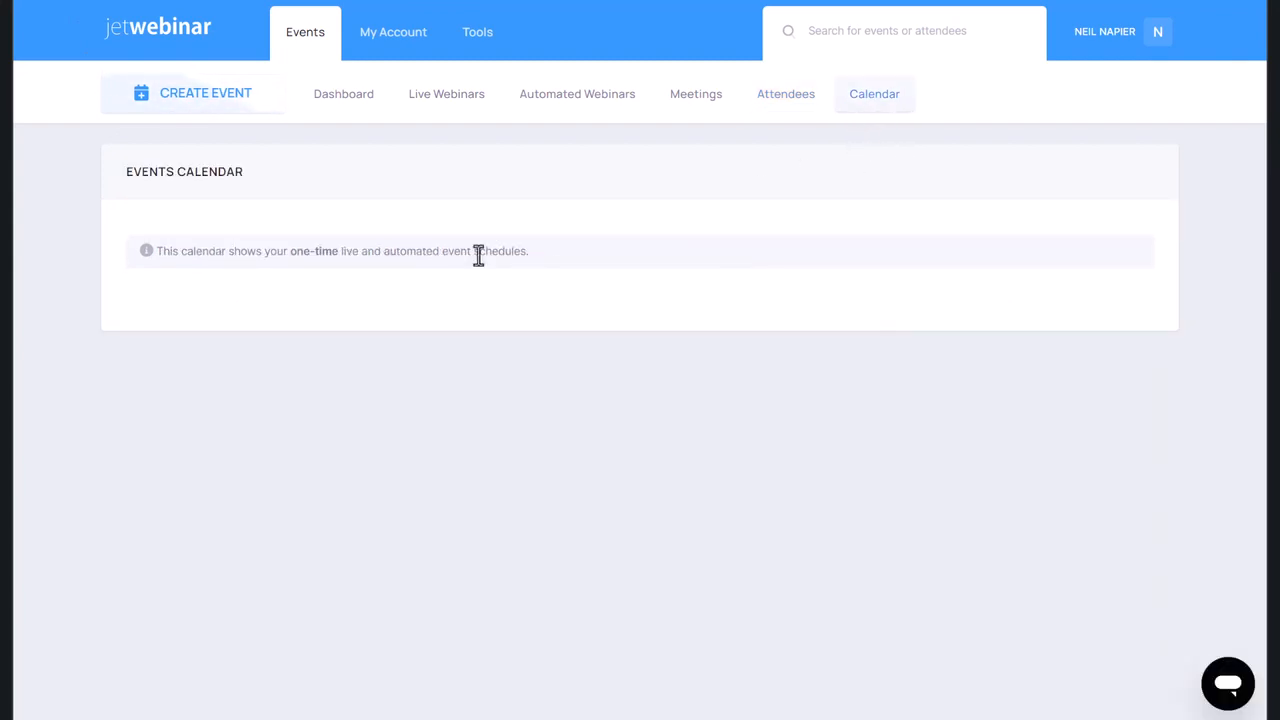
scroll(509, 447, down, 3)
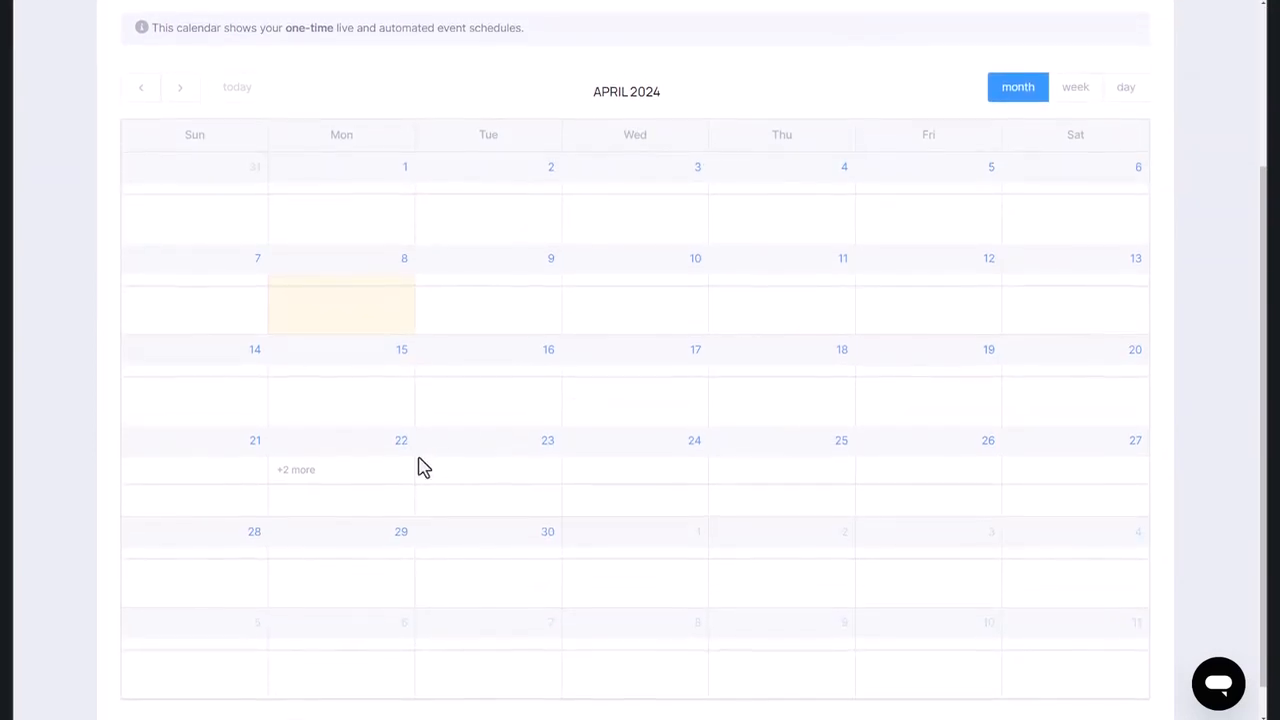
click(297, 436)
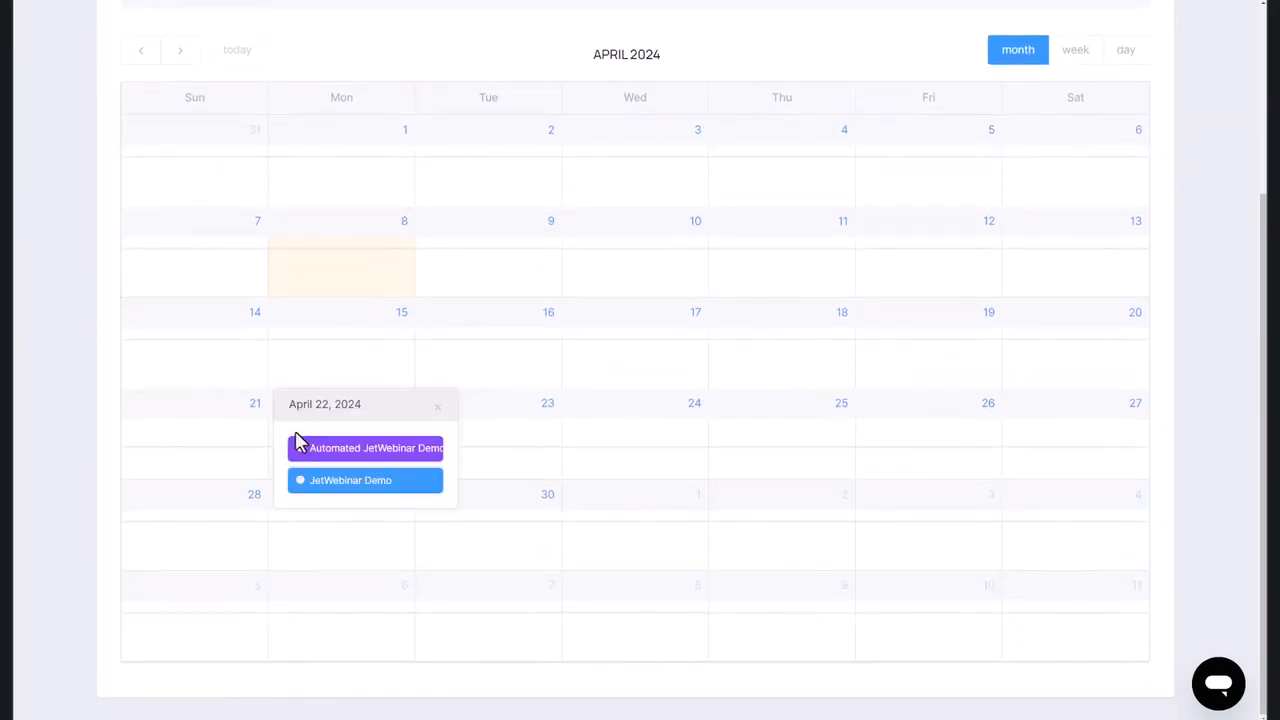
click(596, 408)
scroll(1029, 209, up, 2)
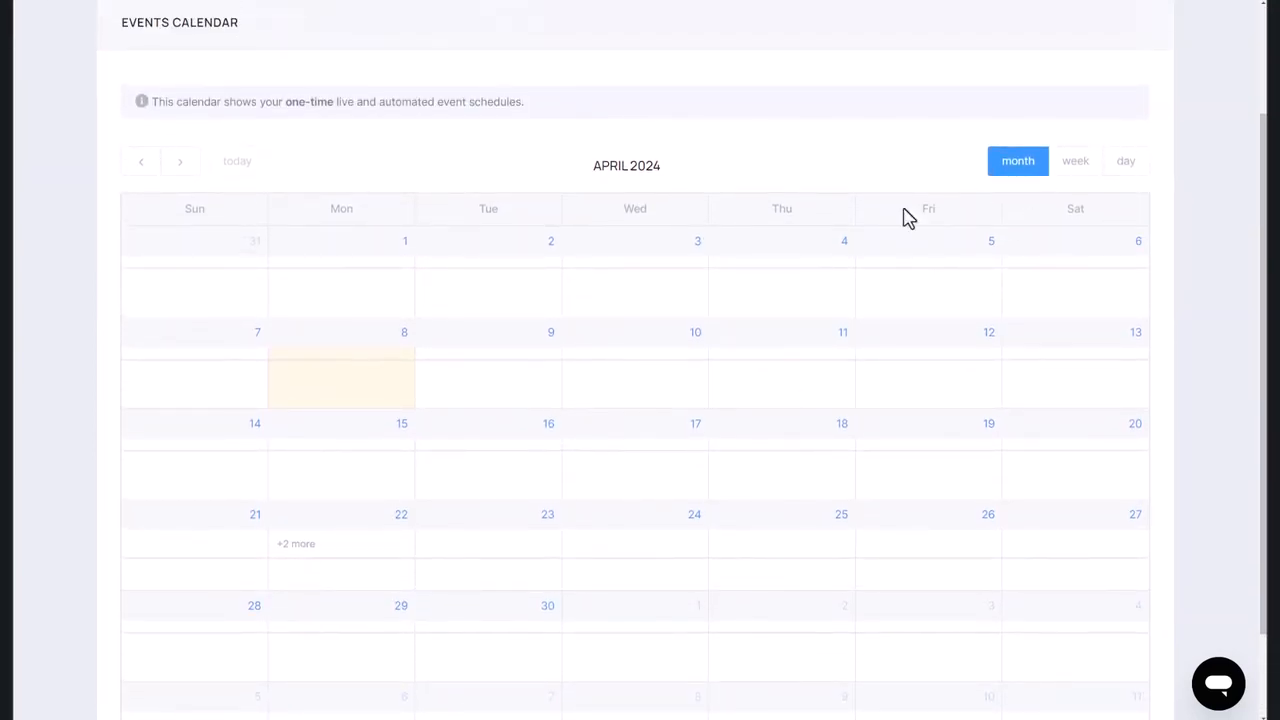
scroll(907, 218, up, 2)
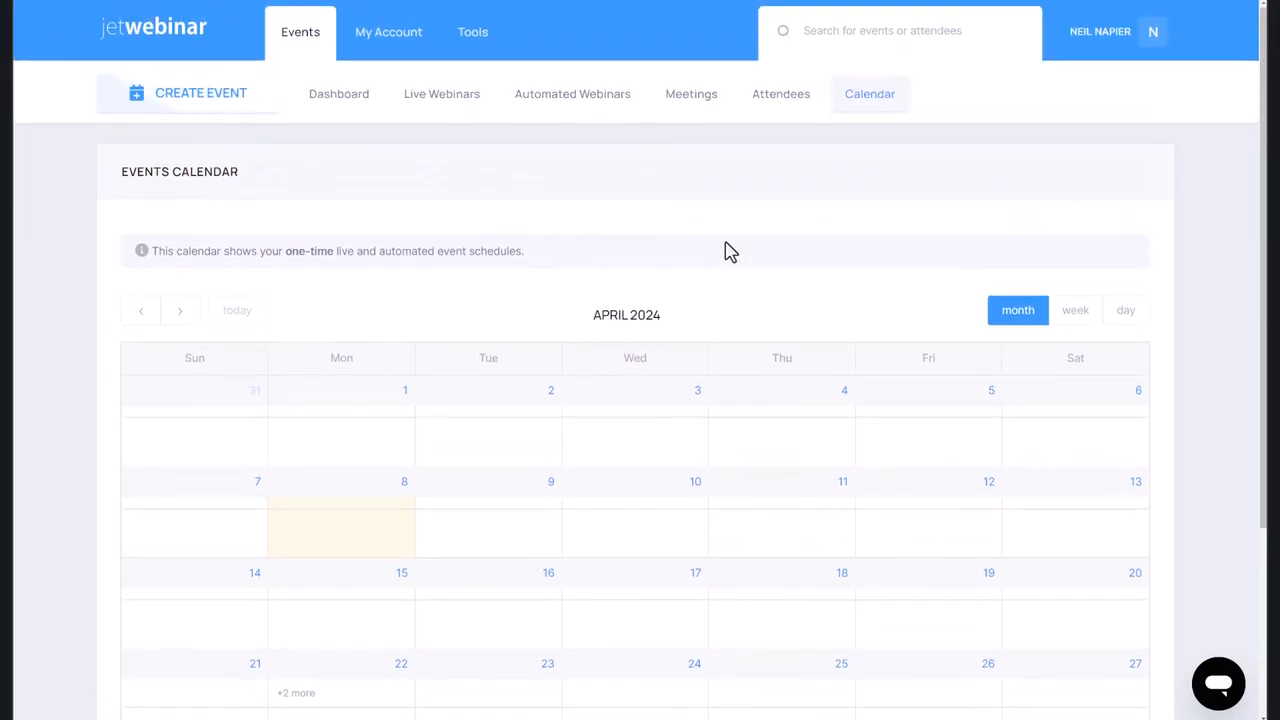
- Create a meeting with the suggested Live Meeting title bearing the host's name, and open its room's join page
click(702, 117)
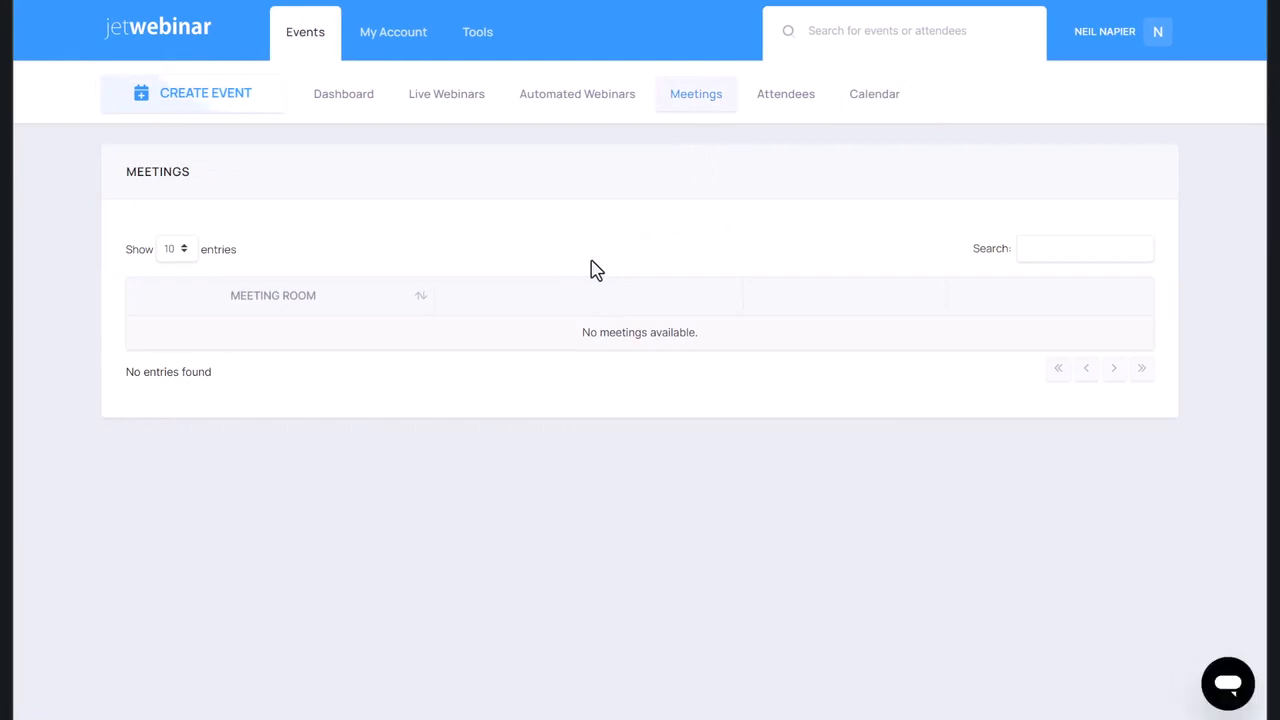
click(200, 112)
click(550, 503)
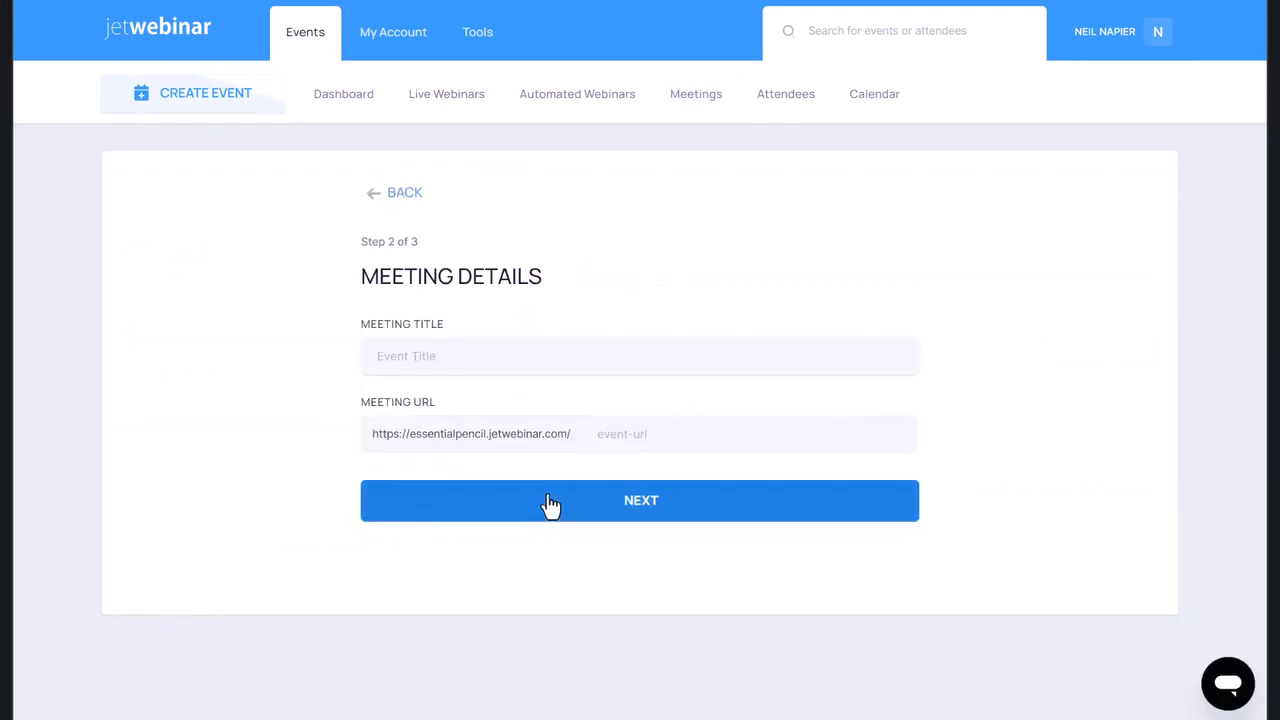
click(482, 368)
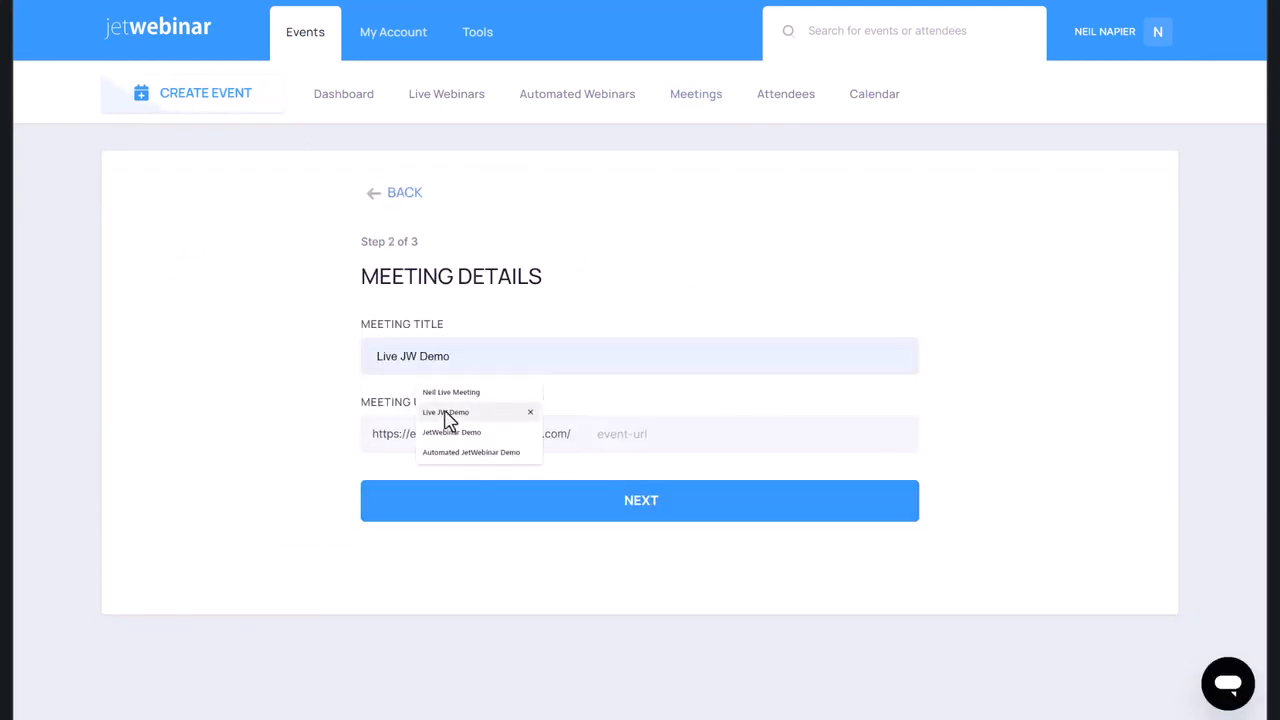
click(450, 394)
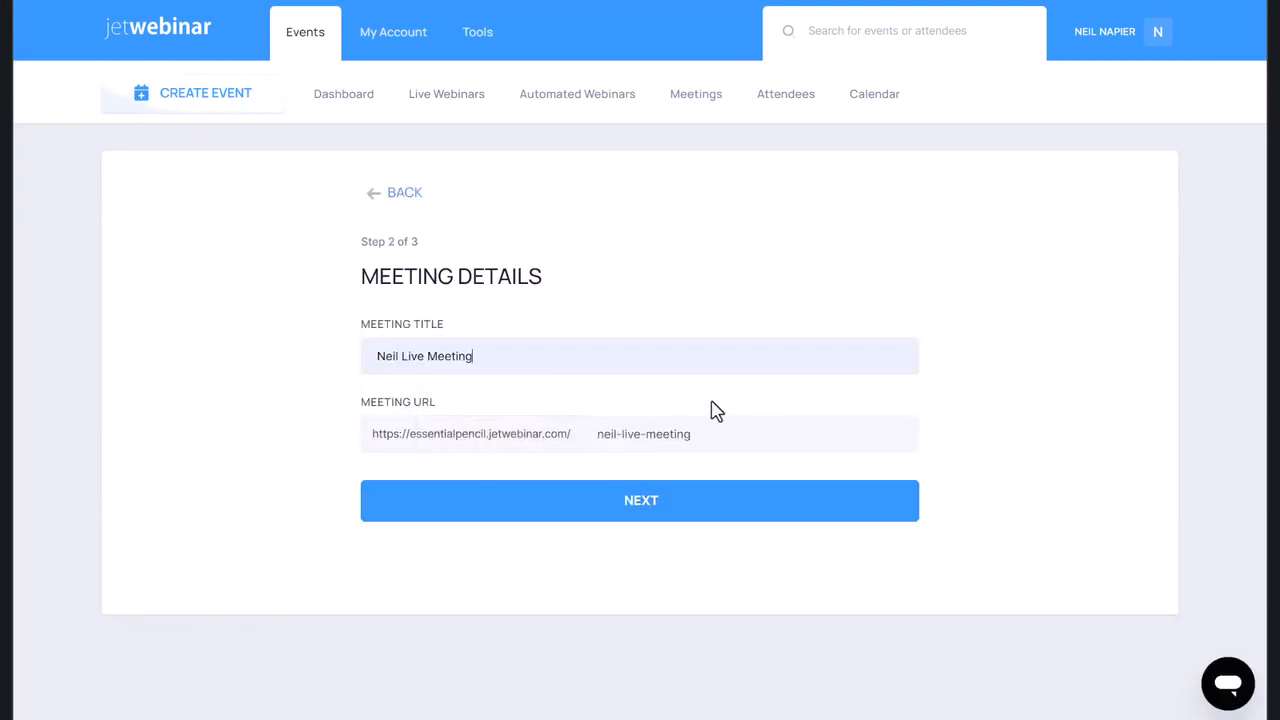
click(652, 508)
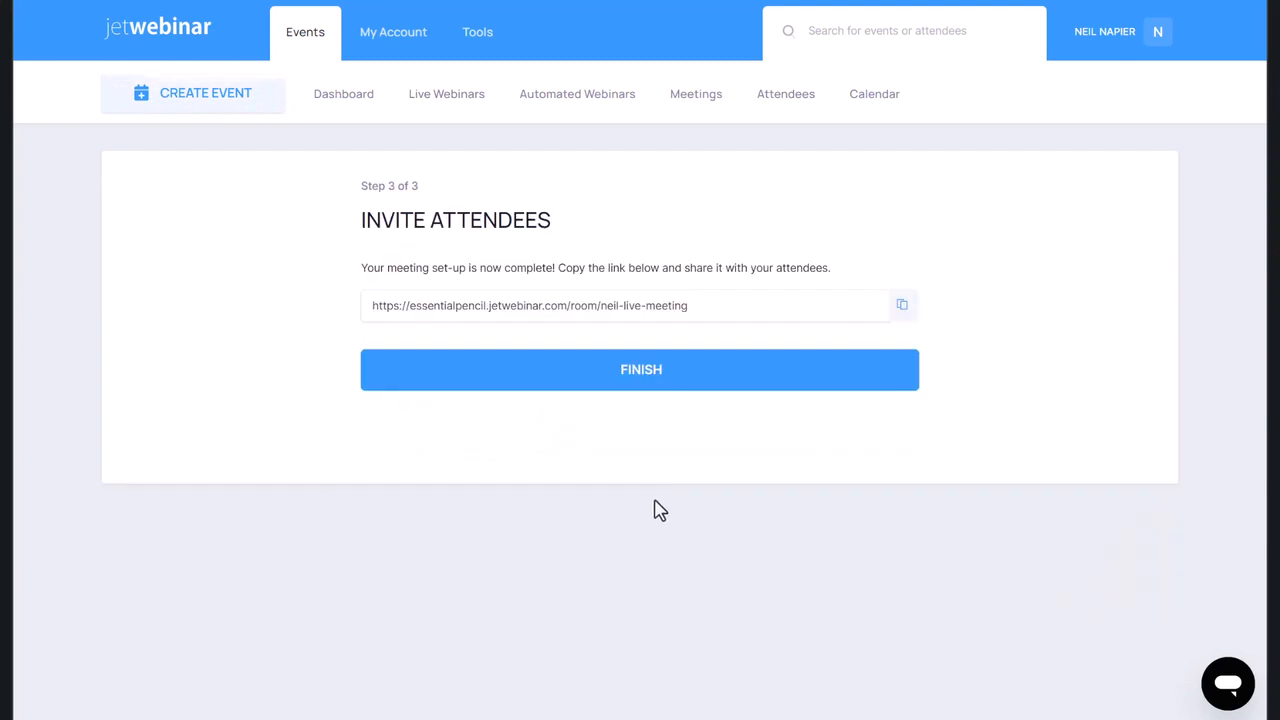
click(912, 316)
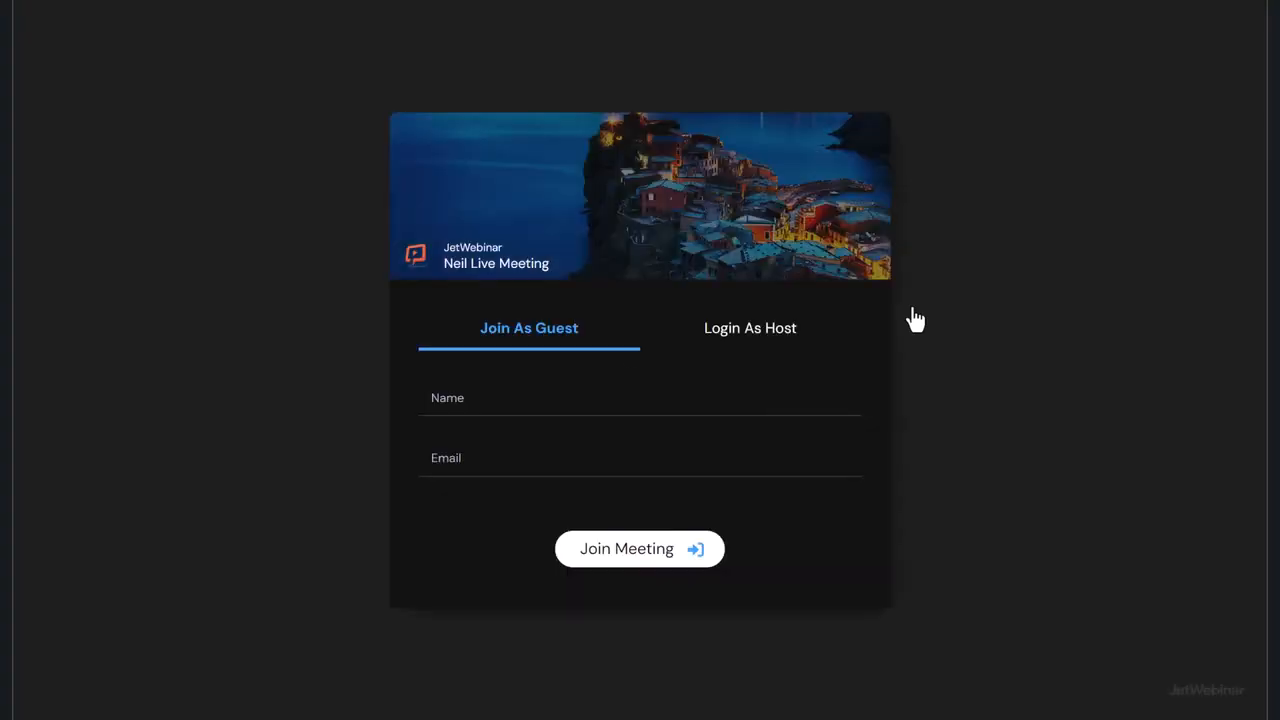
click(736, 357)
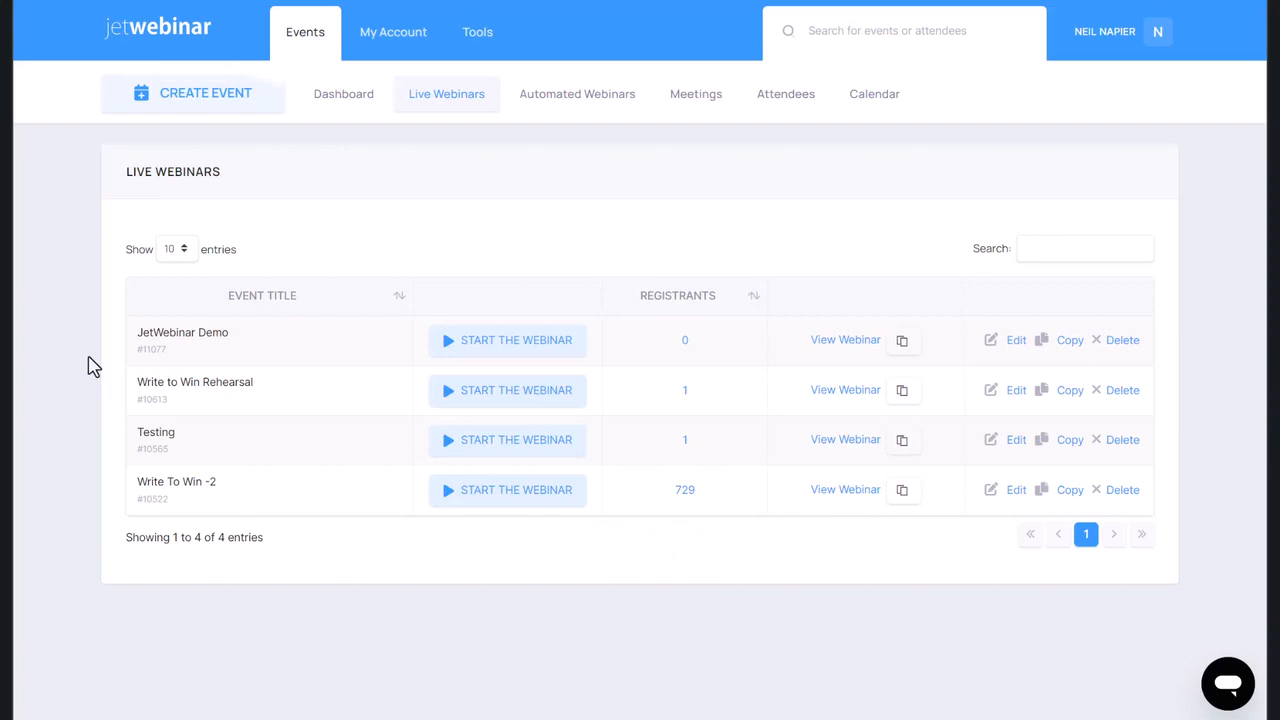
- Start the JetWebinar Demo live webinar and allow it to use the camera and microphone
click(550, 342)
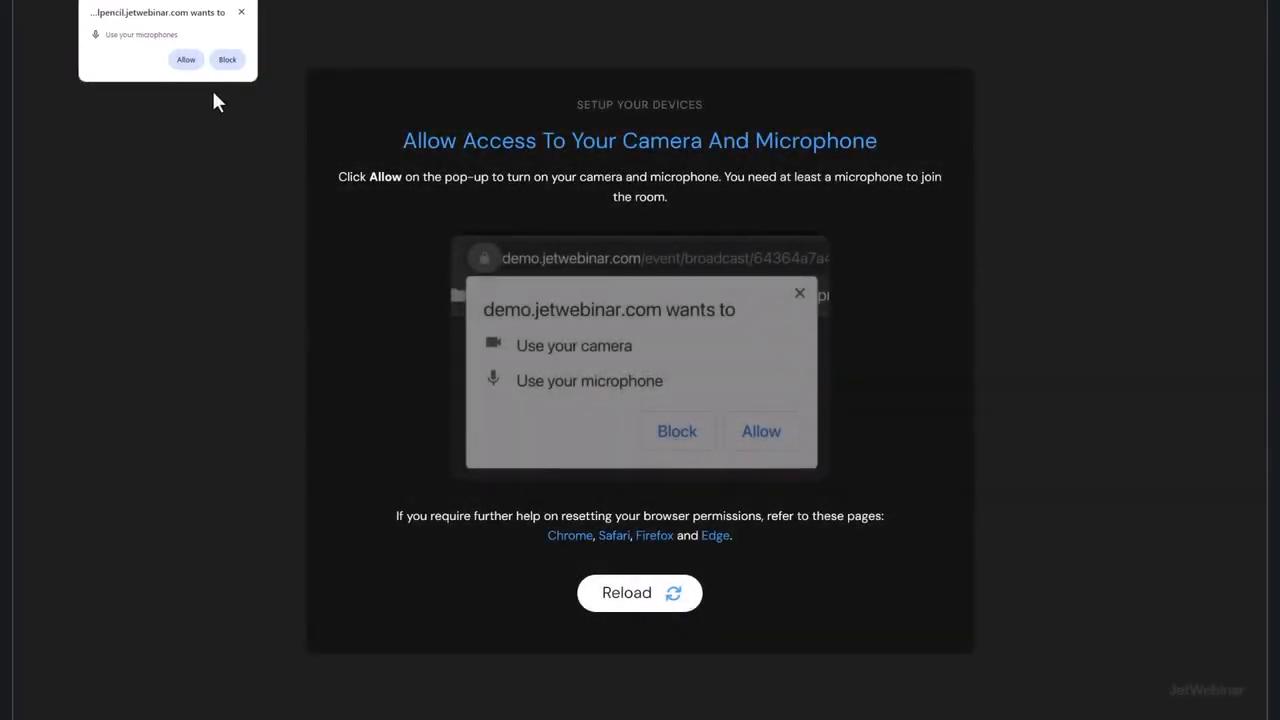
click(187, 60)
click(186, 60)
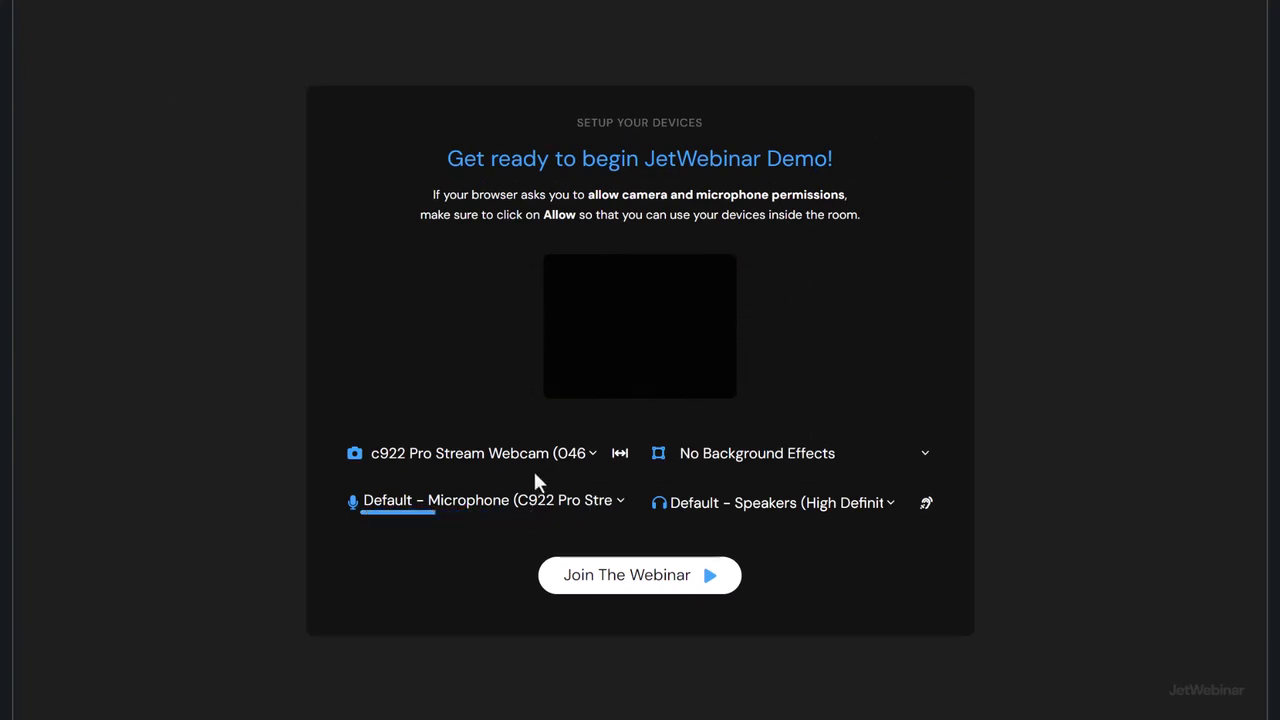
- Choose Desktop Microphone (RØDE NT-USB+) as the microphone, keep the c922 Pro Stream Webcam, and join the webinar
click(574, 503)
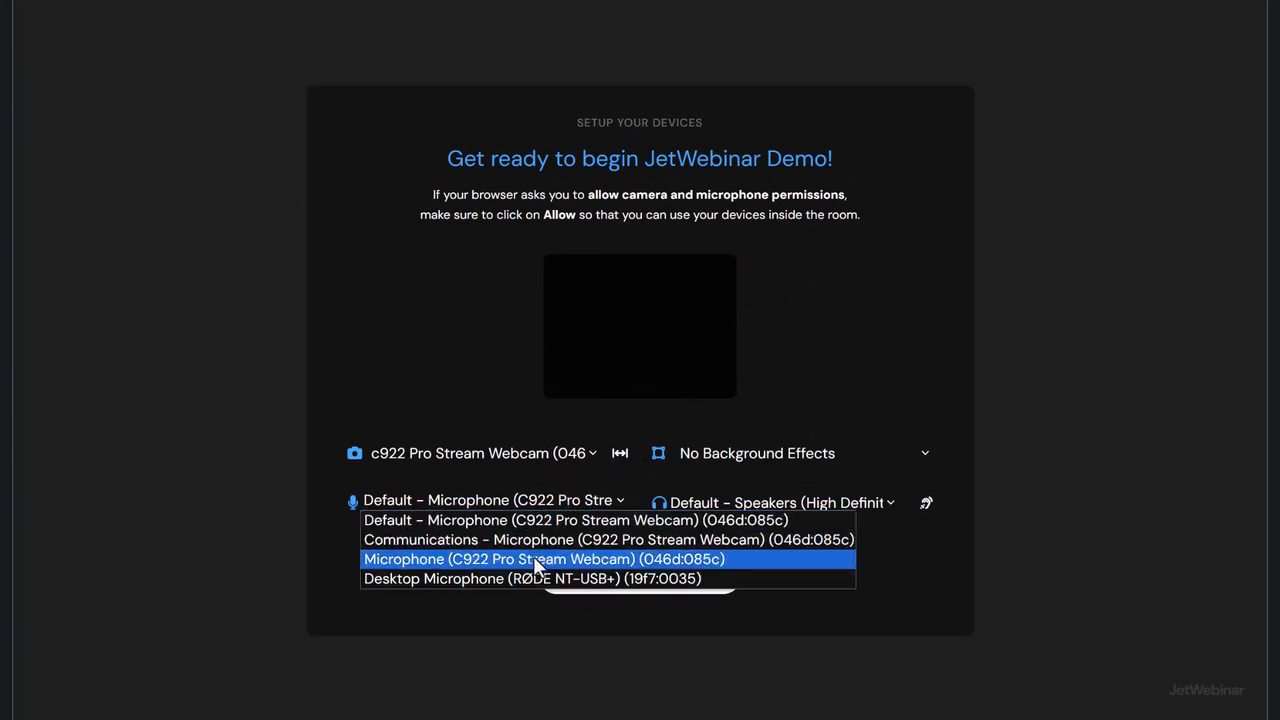
click(482, 579)
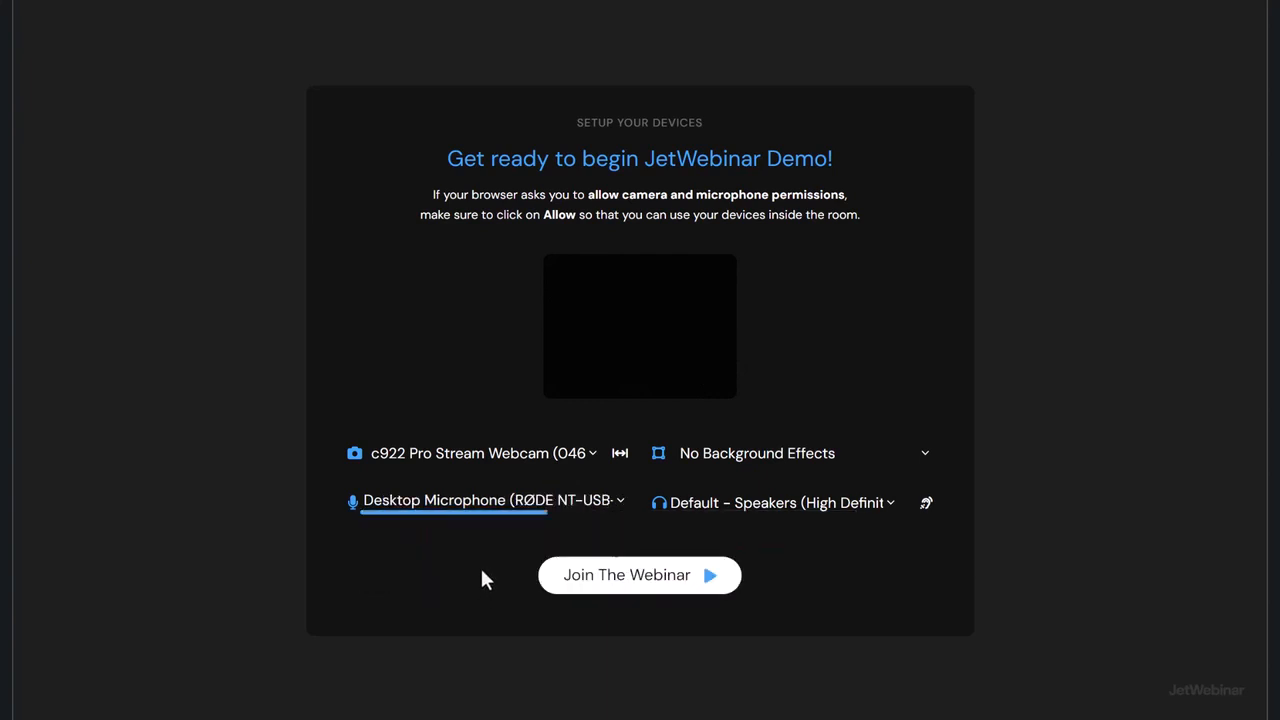
click(512, 466)
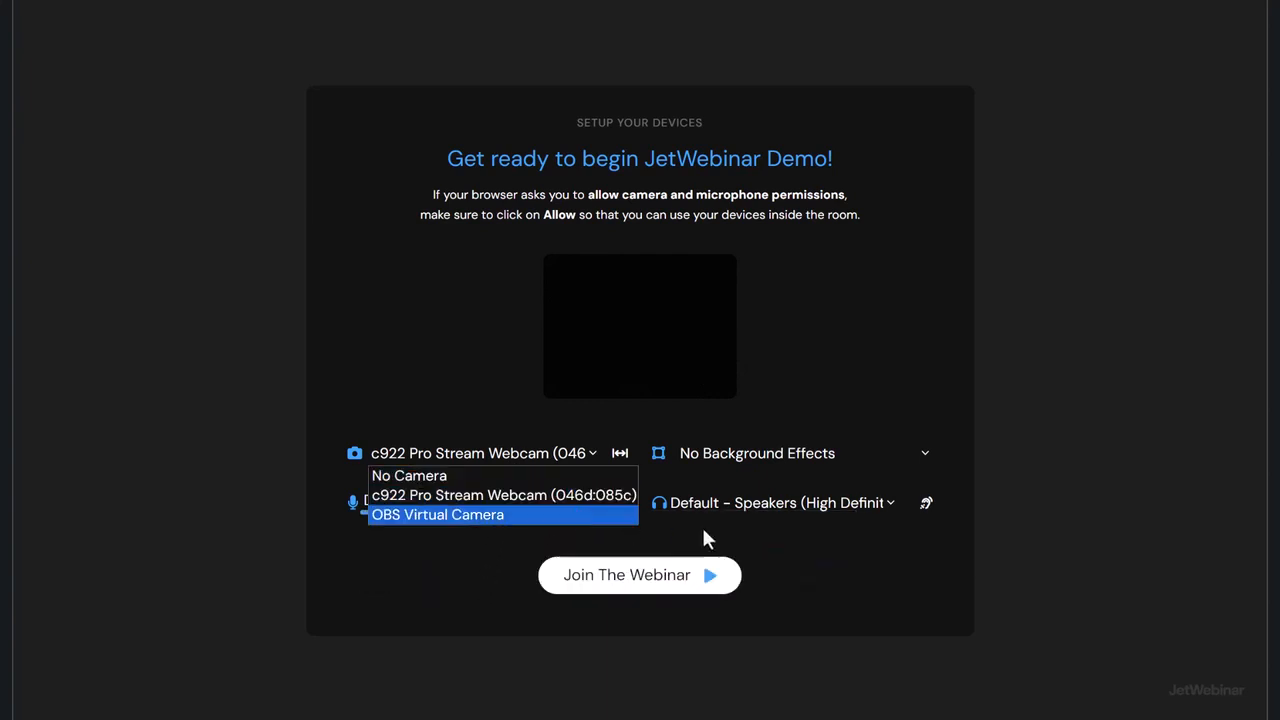
click(842, 557)
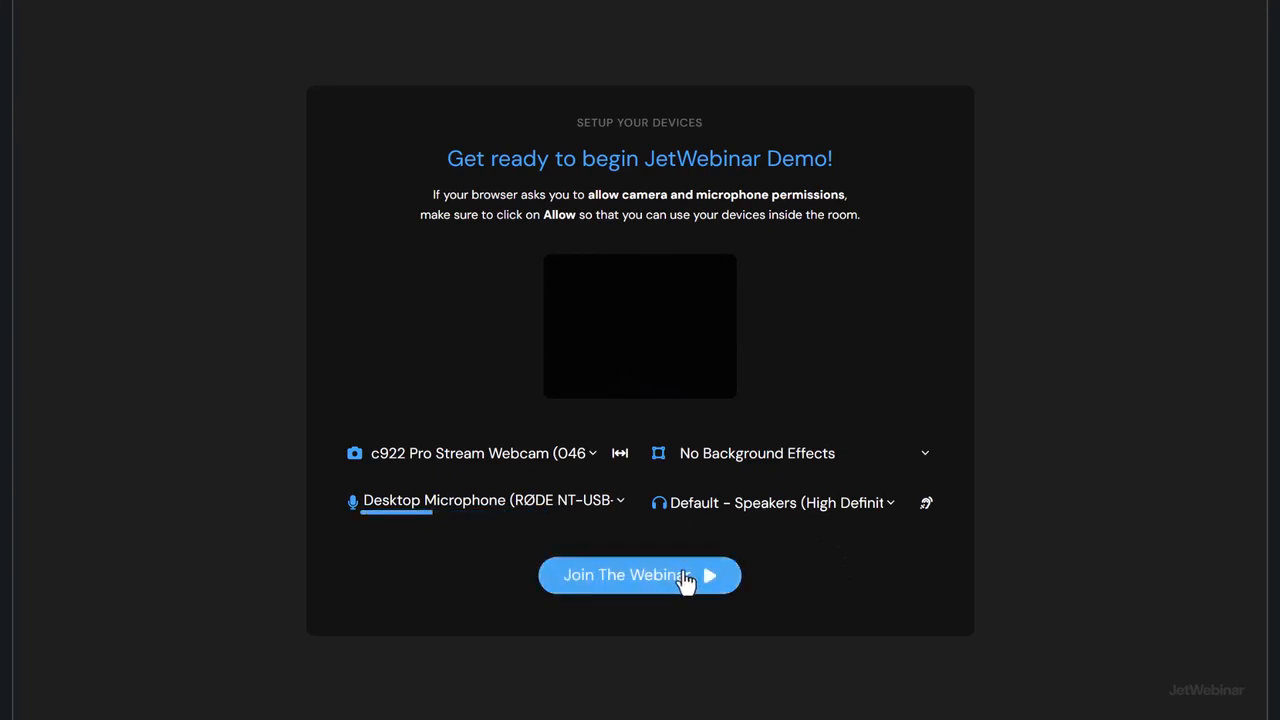
click(682, 578)
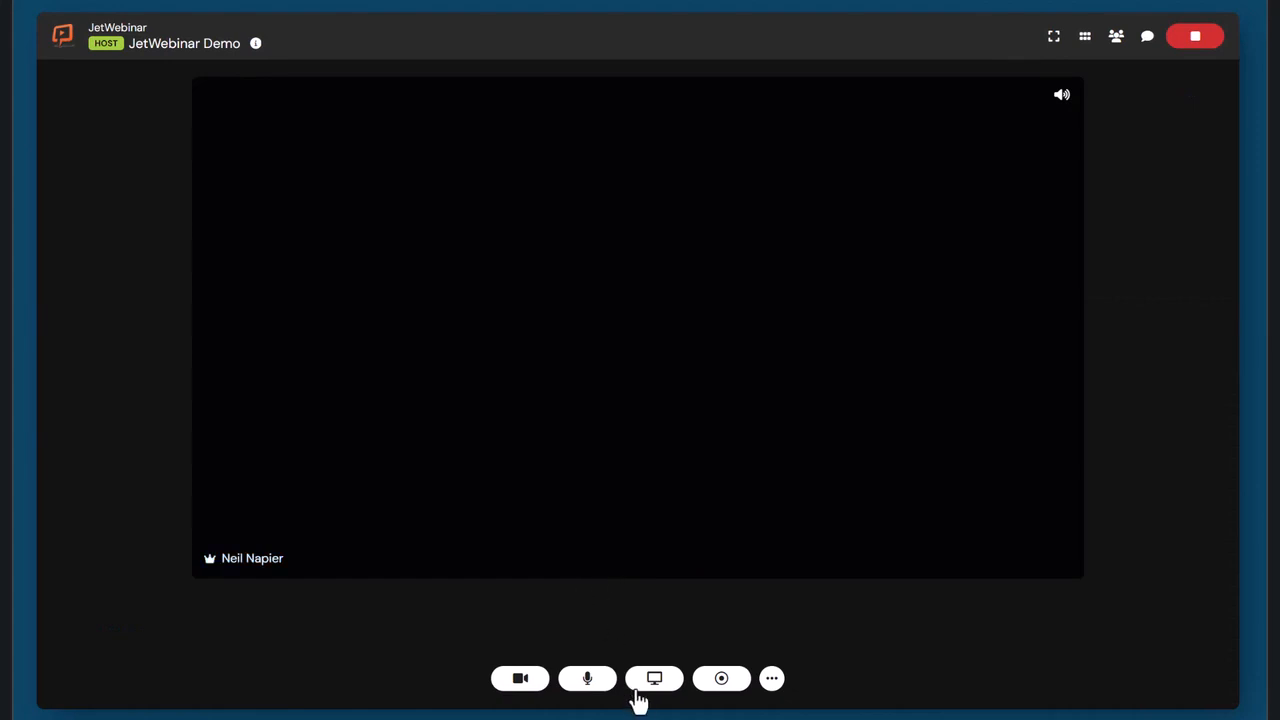
- Turn off the camera in the webinar room, and view the screen-sharing choices without sharing anything
click(521, 680)
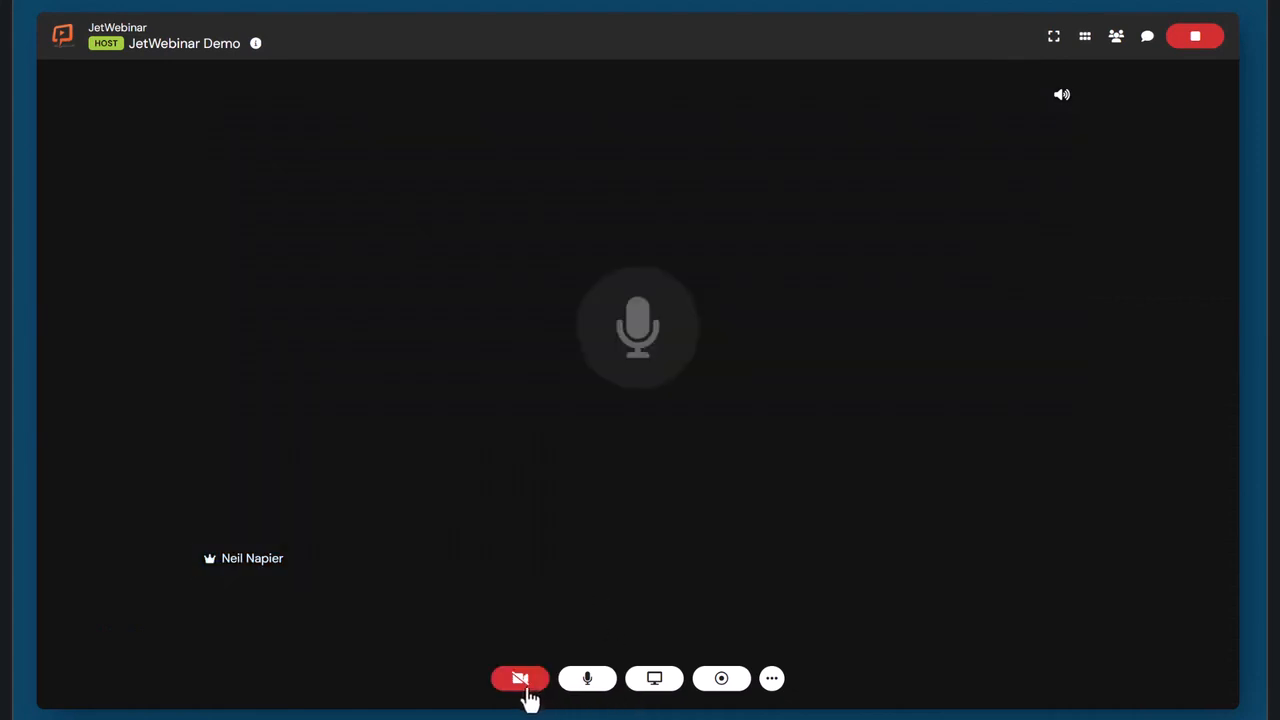
click(651, 690)
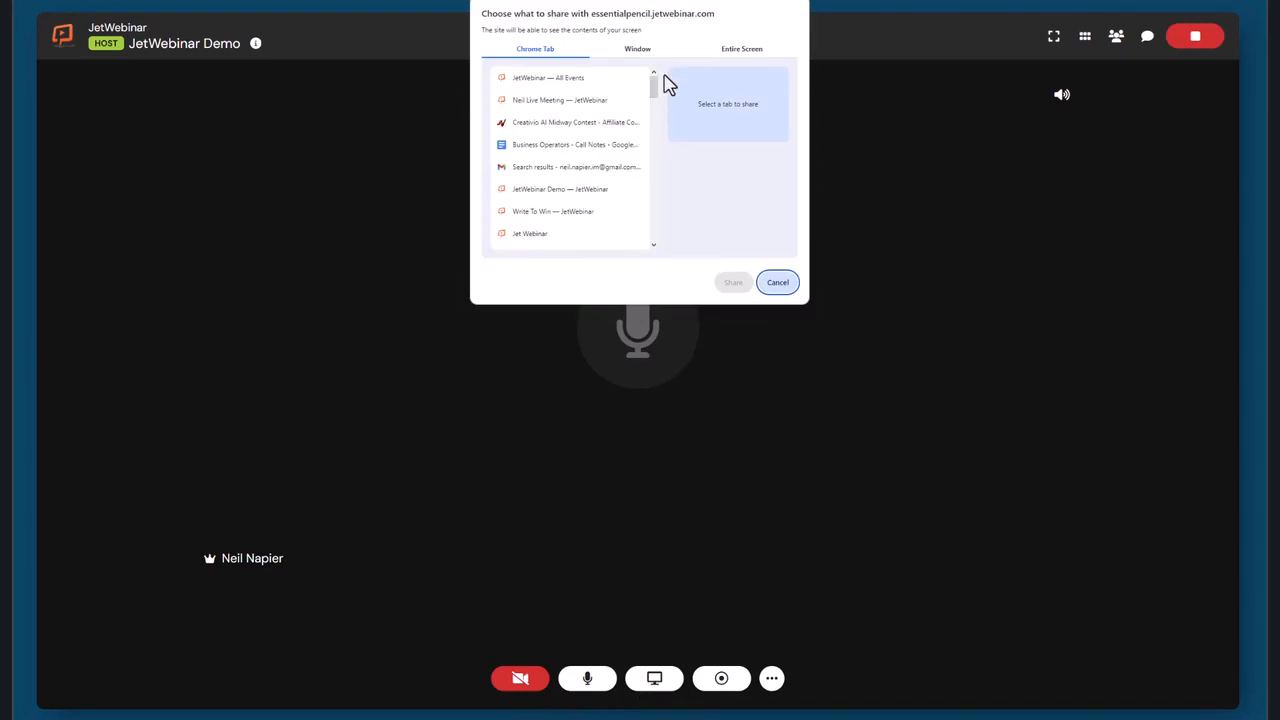
click(776, 283)
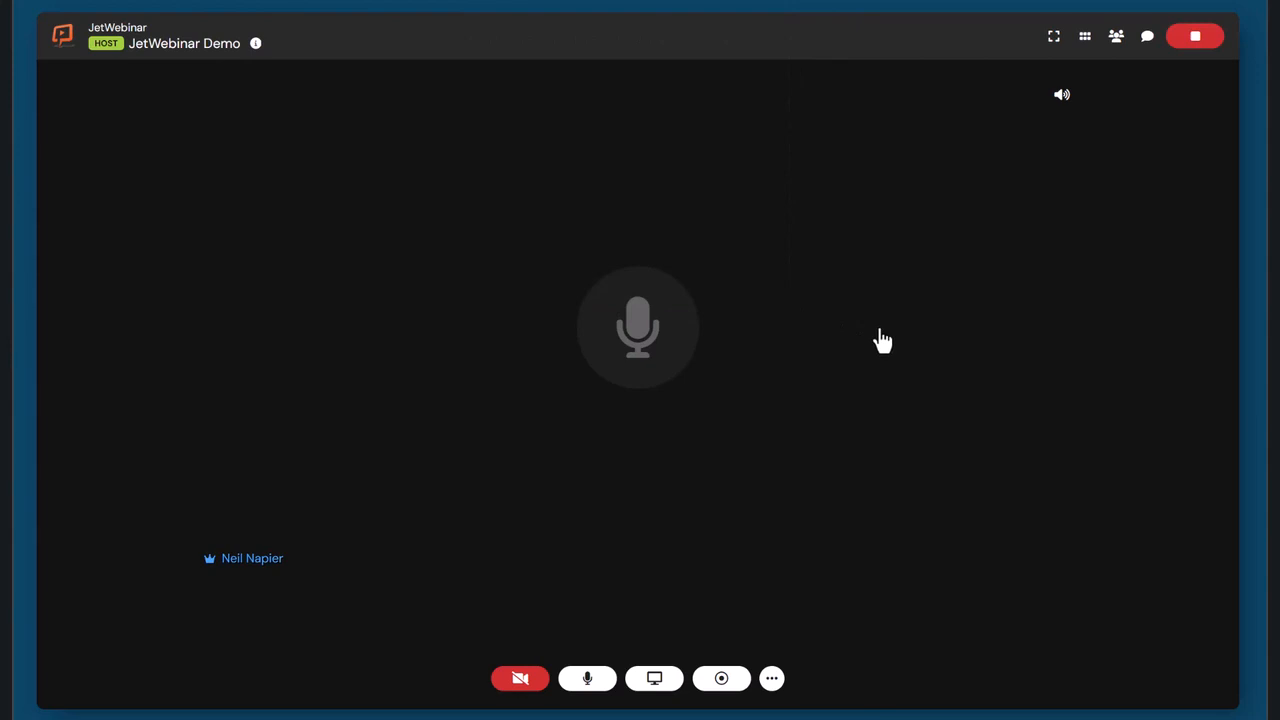
- Show the participants list and the chat beside the webinar room, and switch the room to grid view
click(1114, 40)
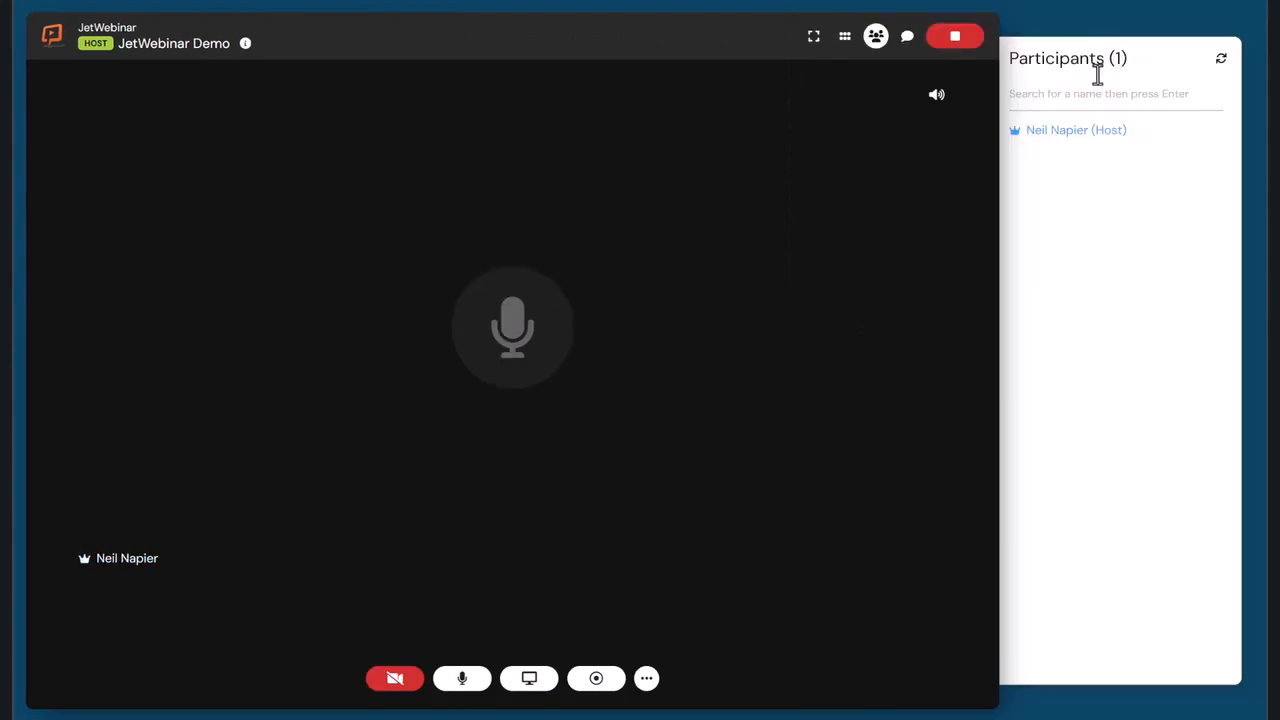
click(906, 40)
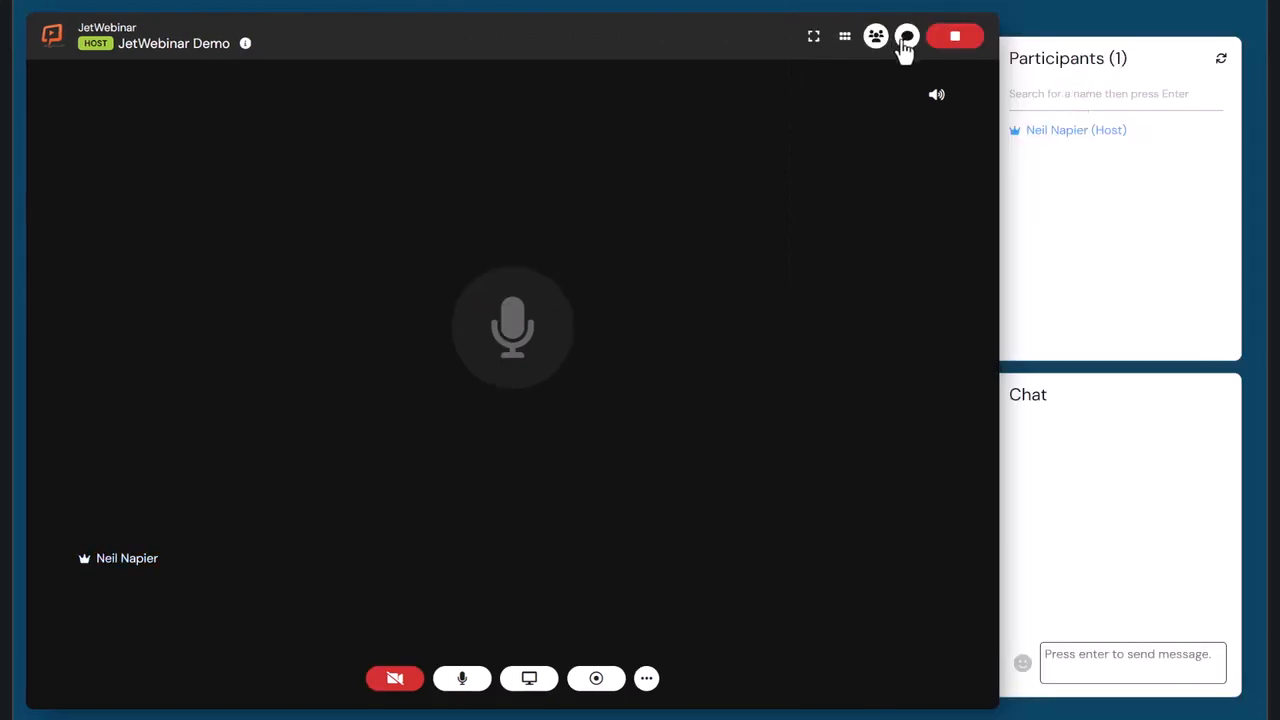
click(845, 38)
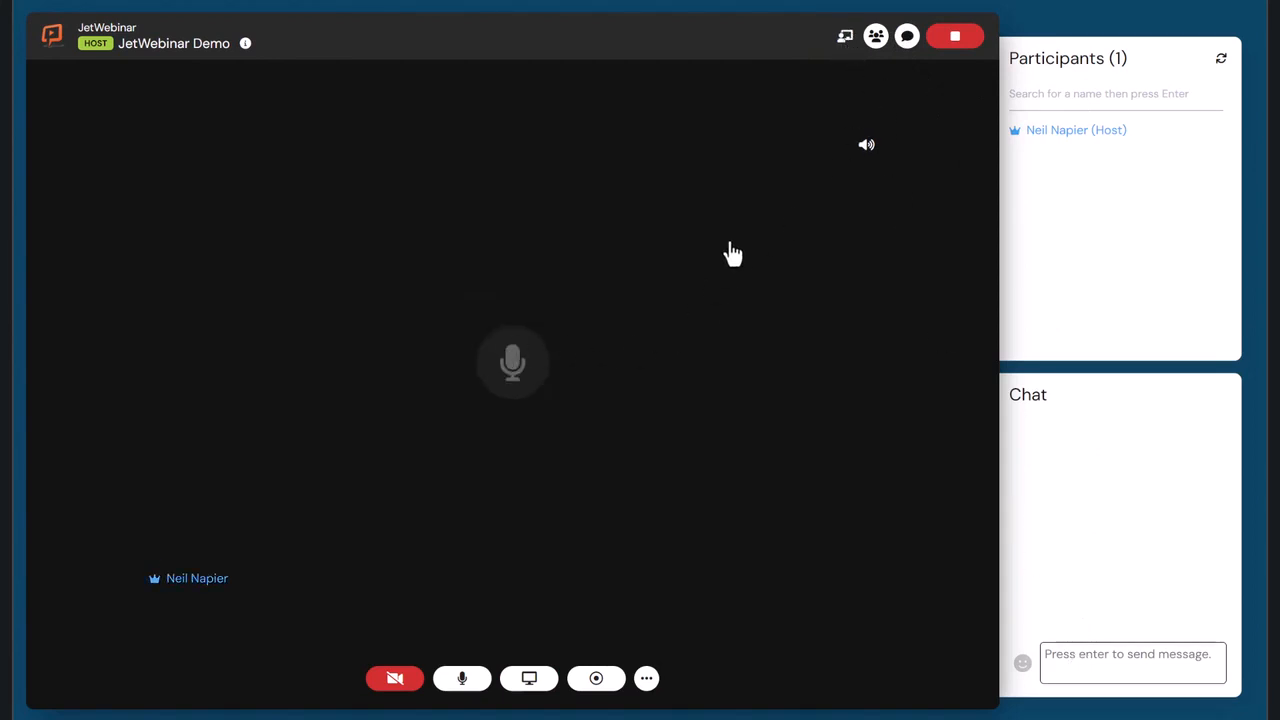
- Start recording the webinar and share the EP EDIT 817 video to the room
click(598, 682)
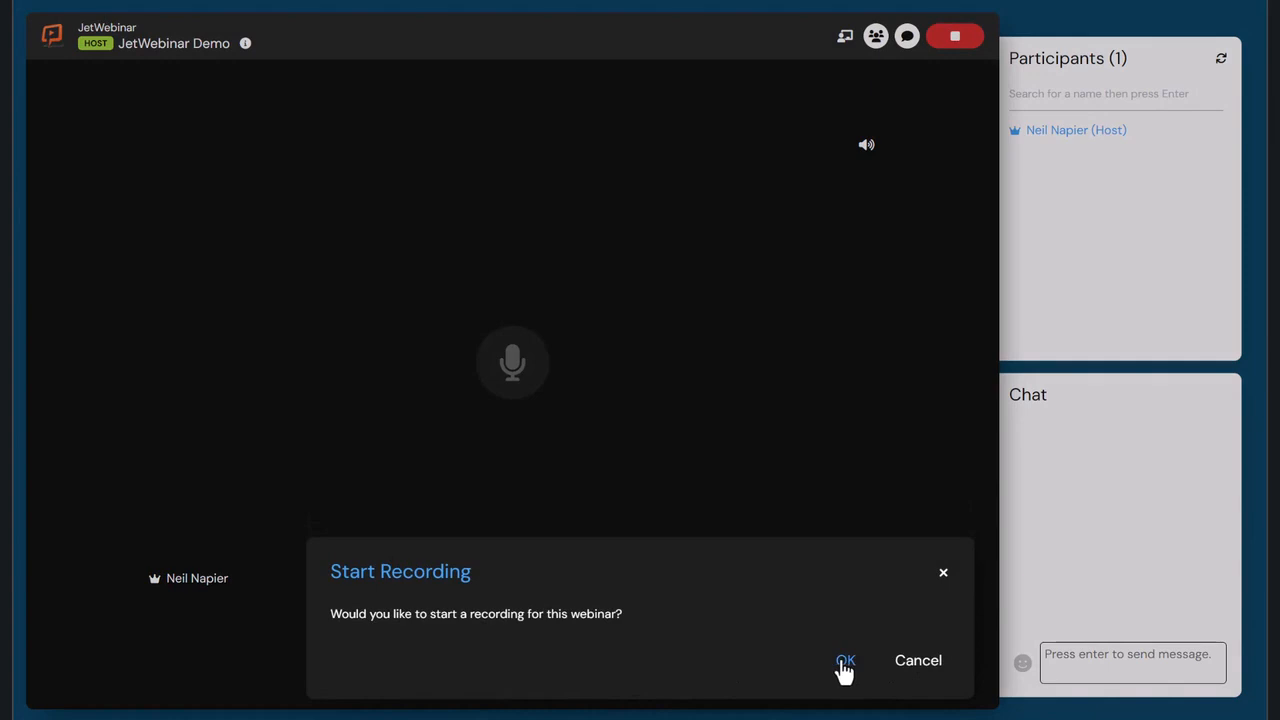
click(845, 665)
click(650, 684)
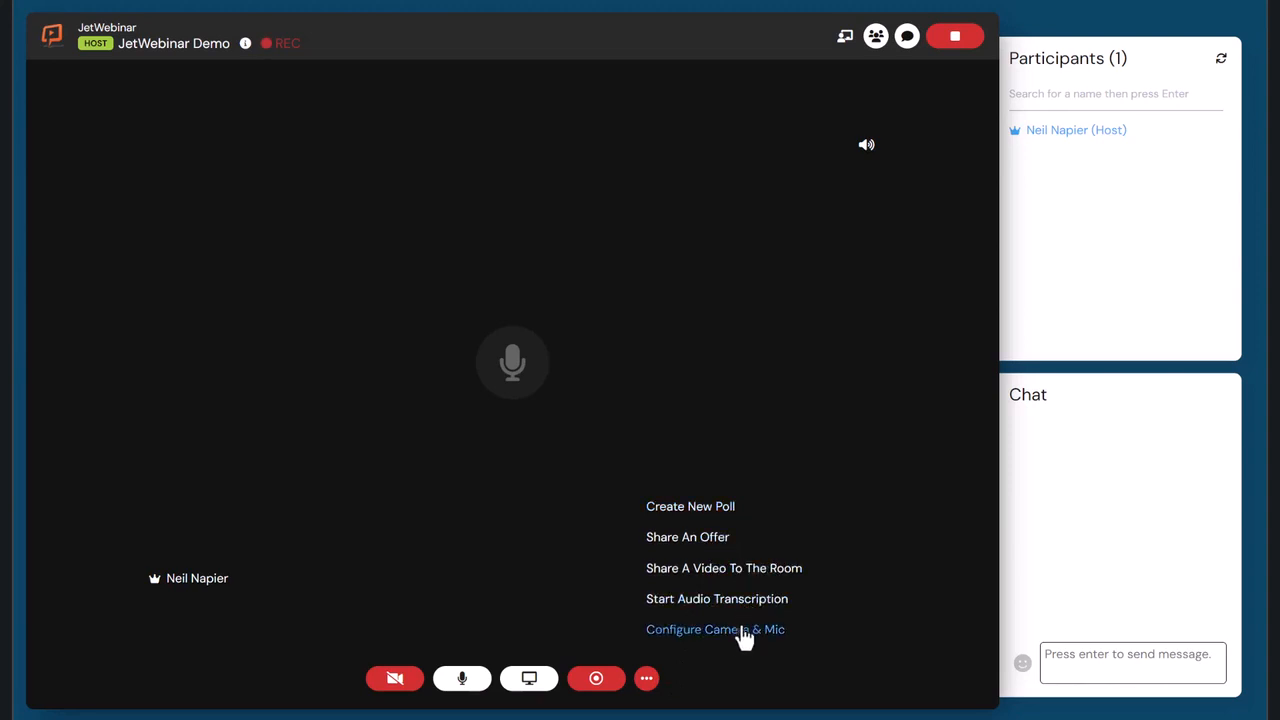
click(744, 578)
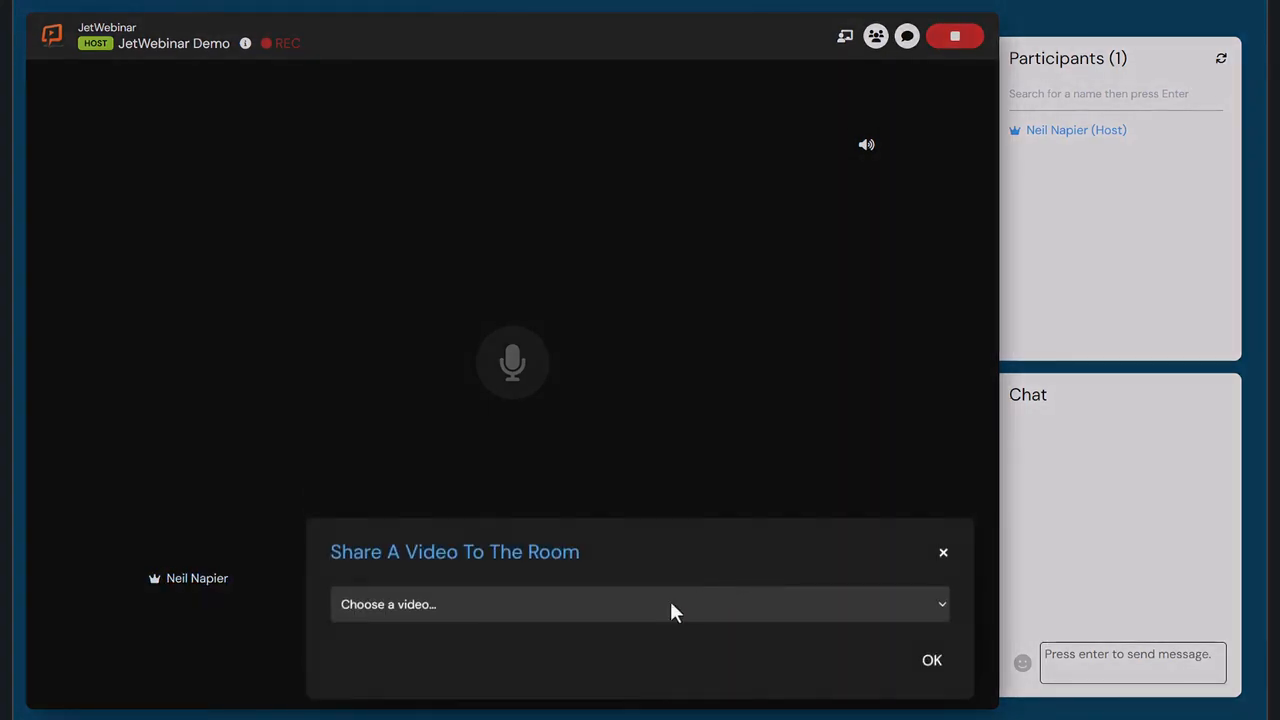
click(671, 604)
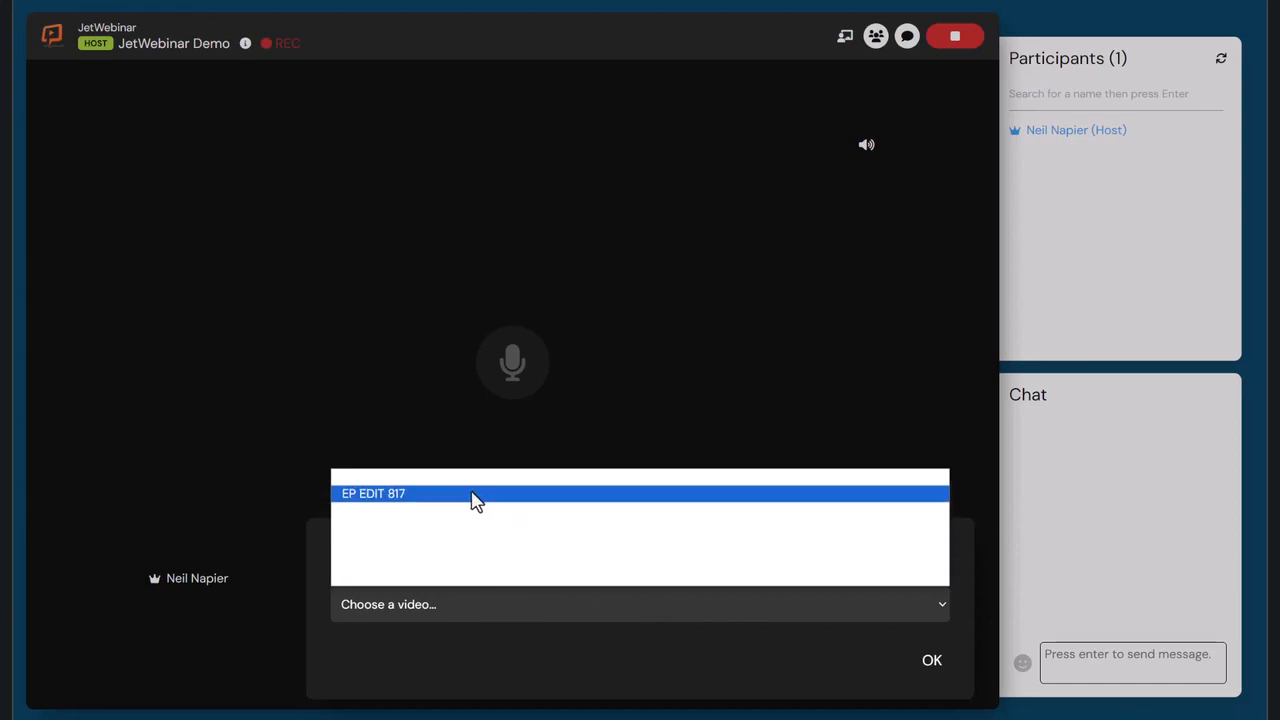
click(475, 497)
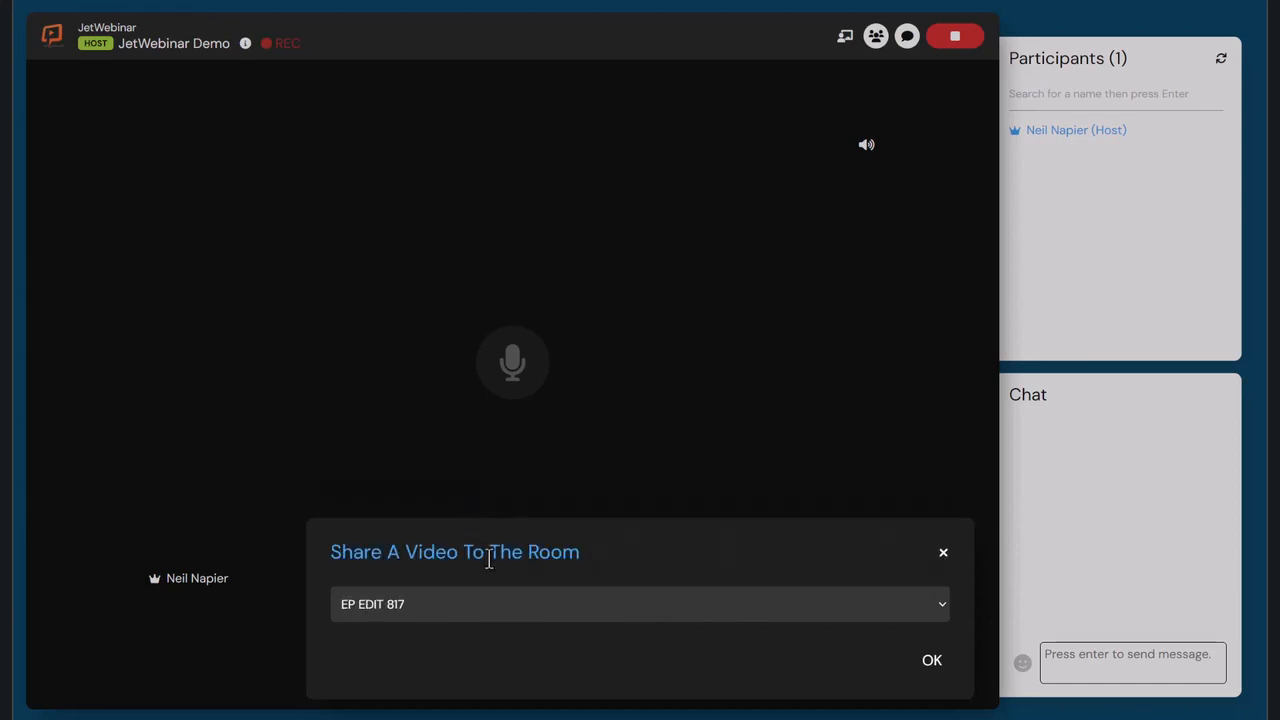
click(932, 663)
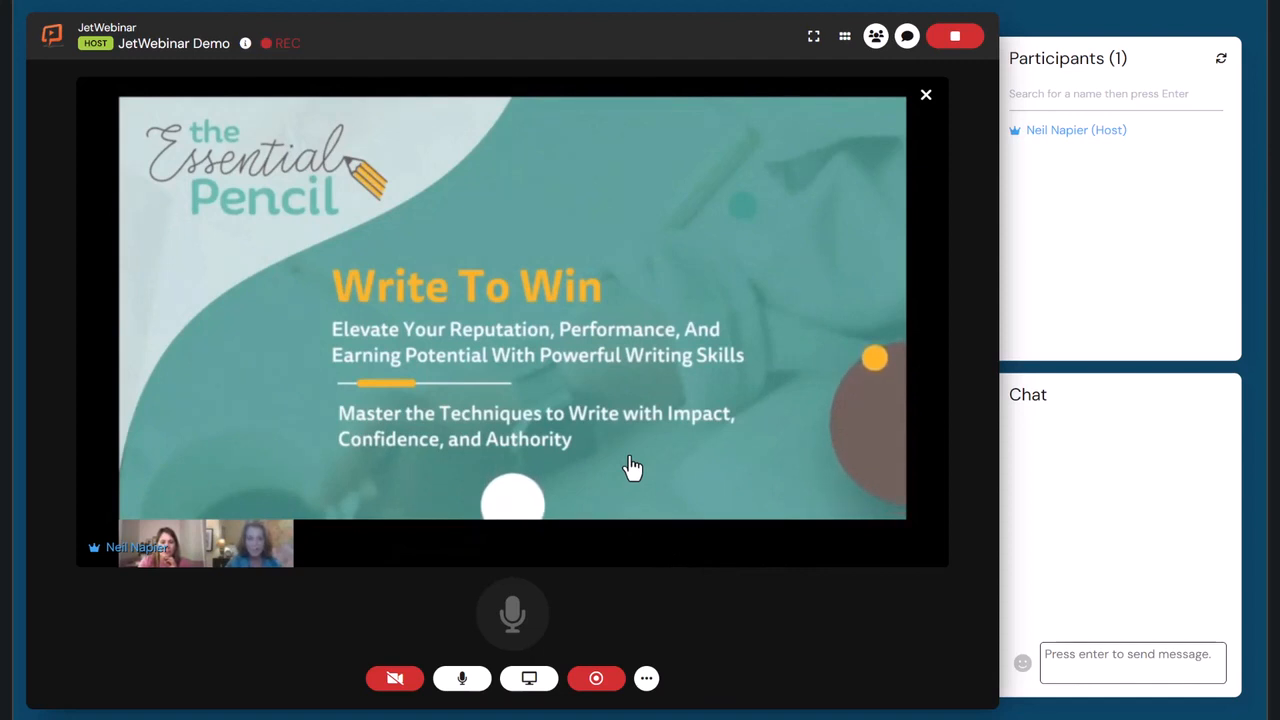
- Stop the shared video and end the JetWebinar Demo session
click(926, 94)
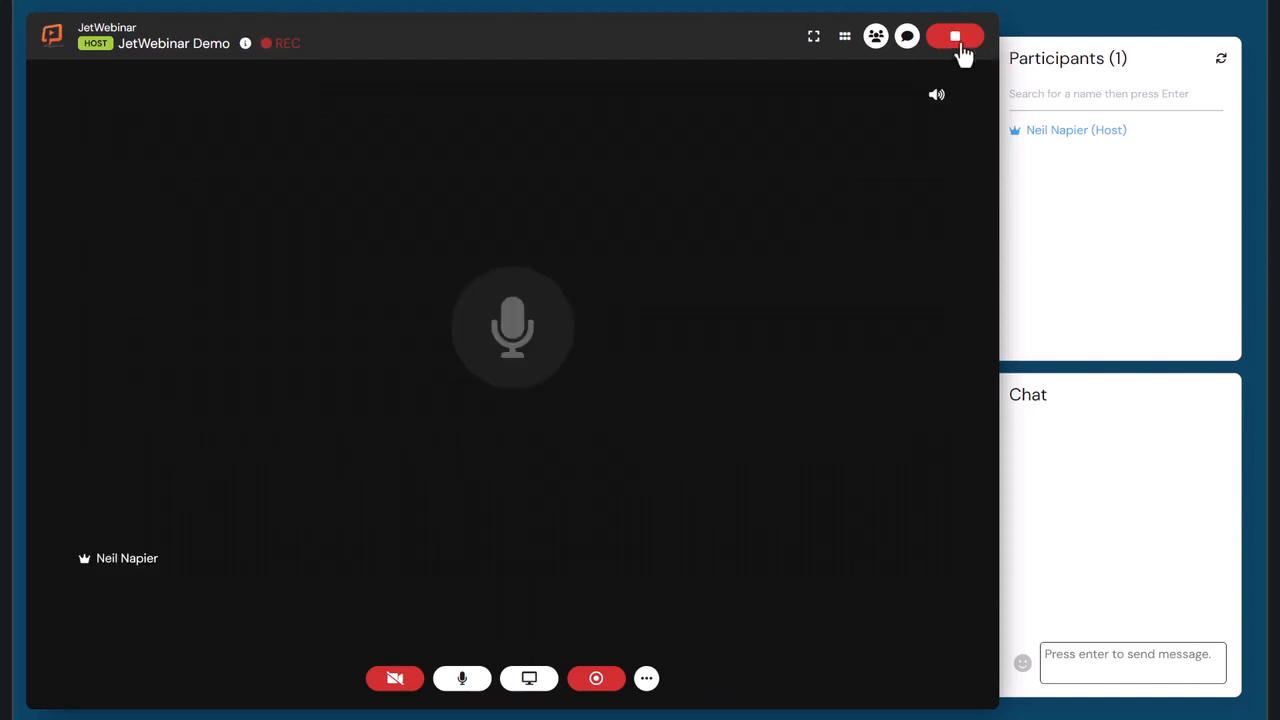
click(958, 40)
click(1160, 162)
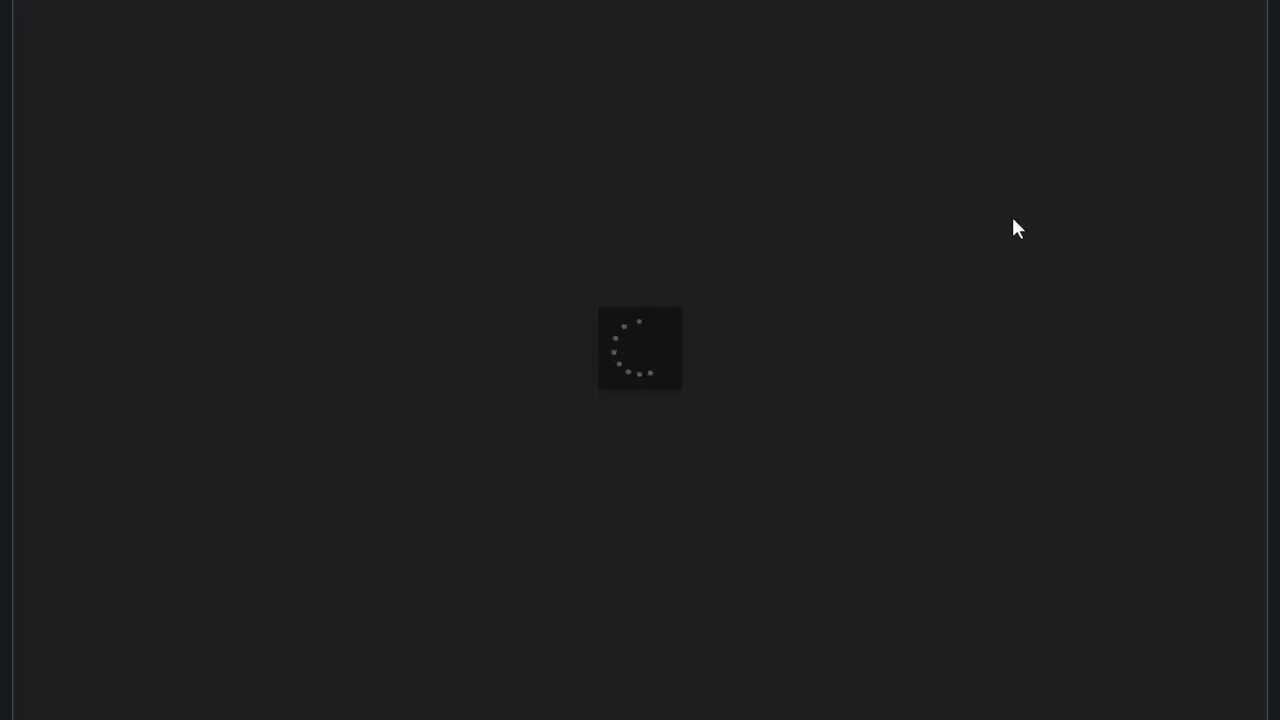